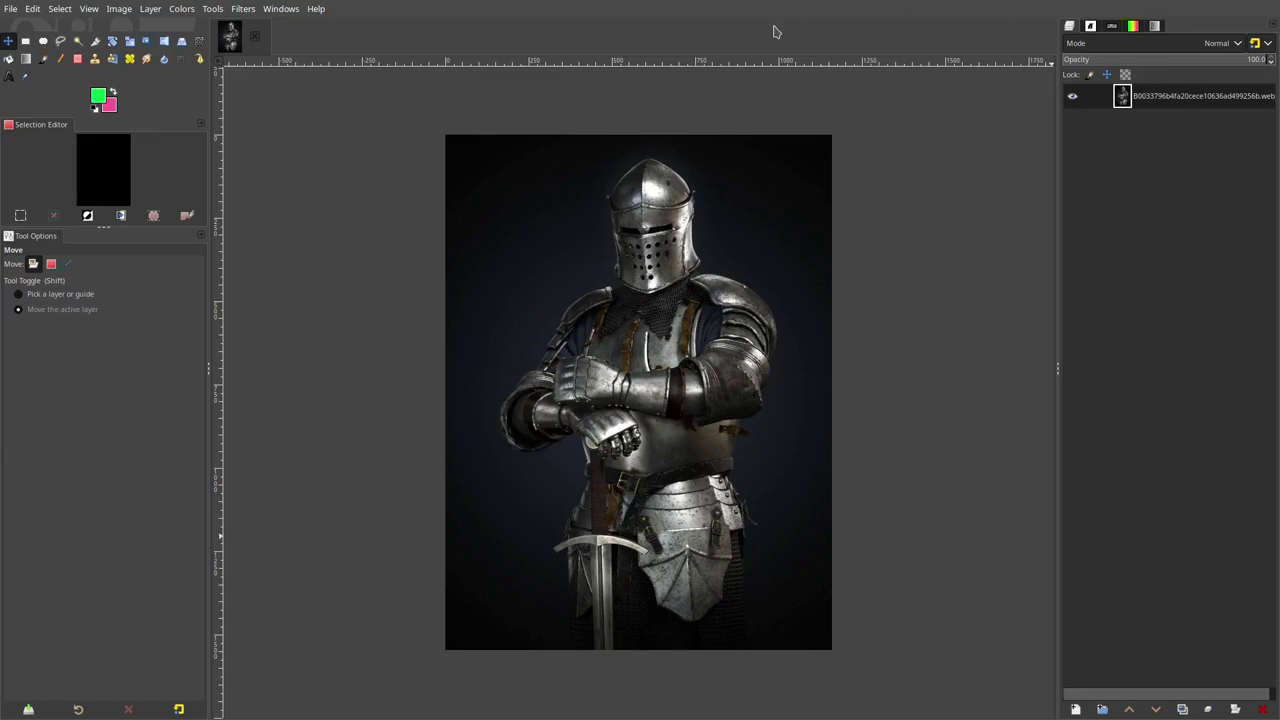
Add a new full-size transparent layer above the knight photo for painting on the helmet.
scroll(676, 214, up, 4)
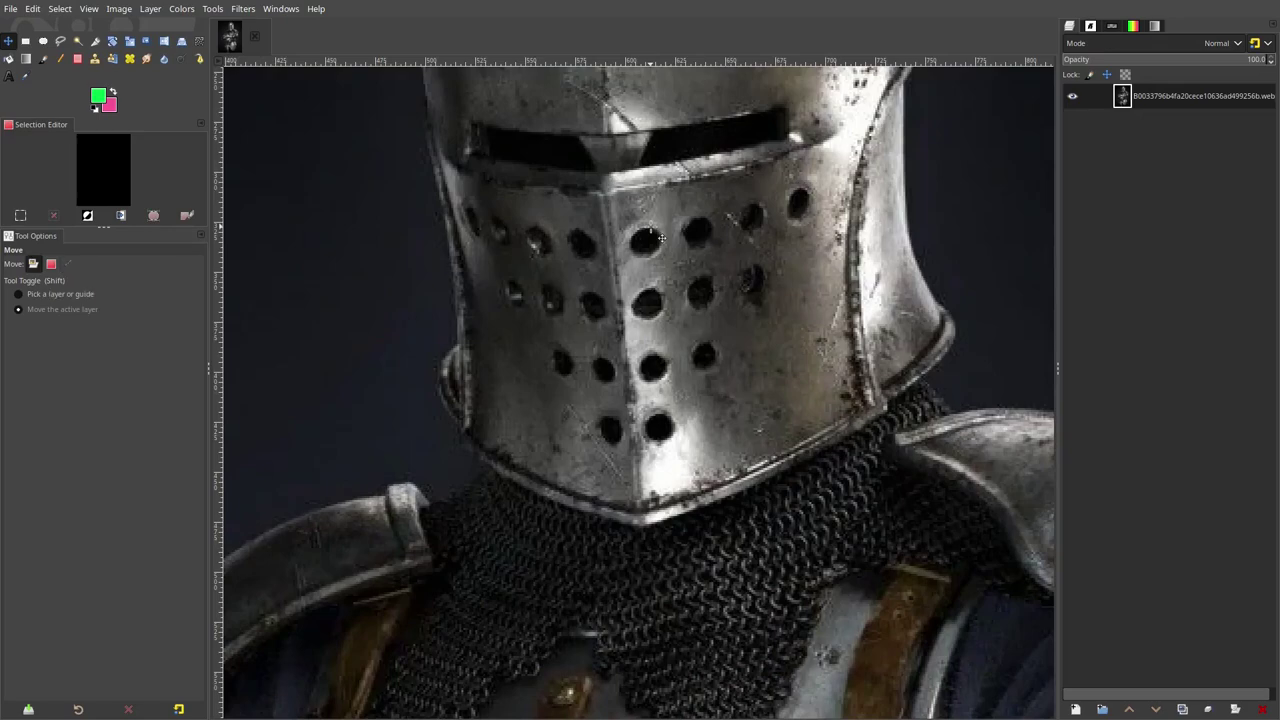
drag(651, 228, 648, 289)
scroll(891, 256, up, 2)
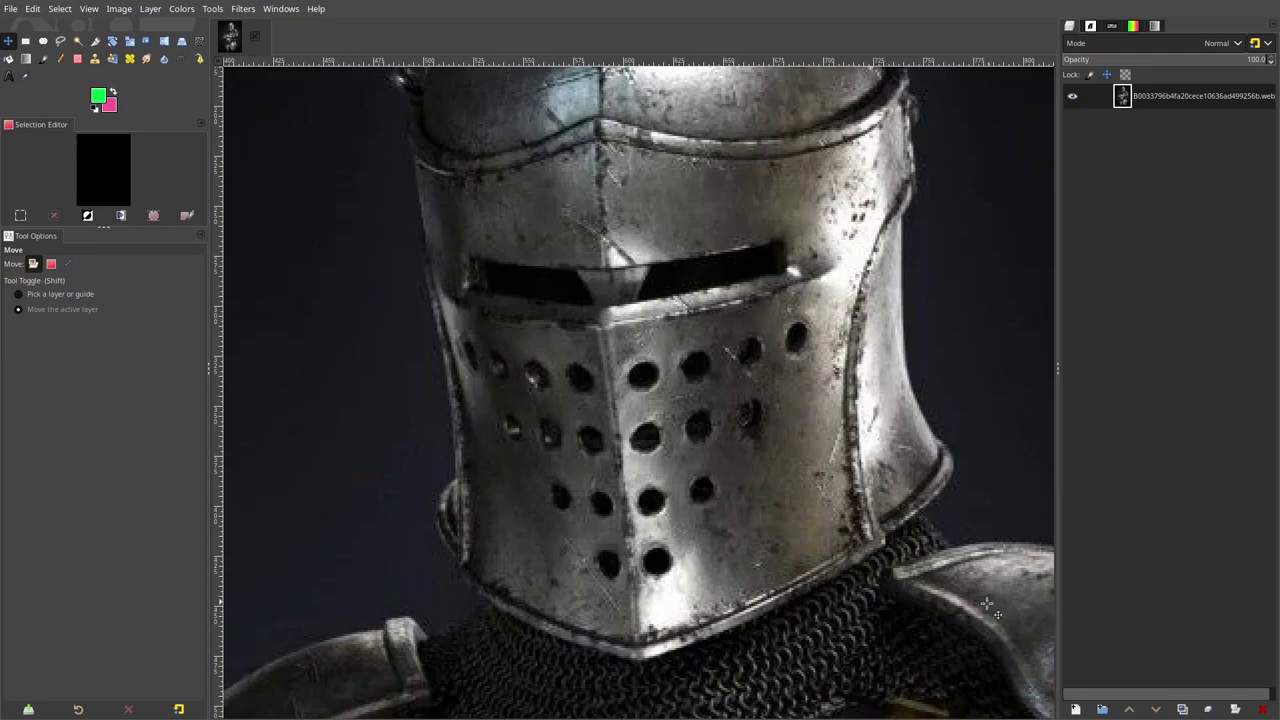
click(1076, 709)
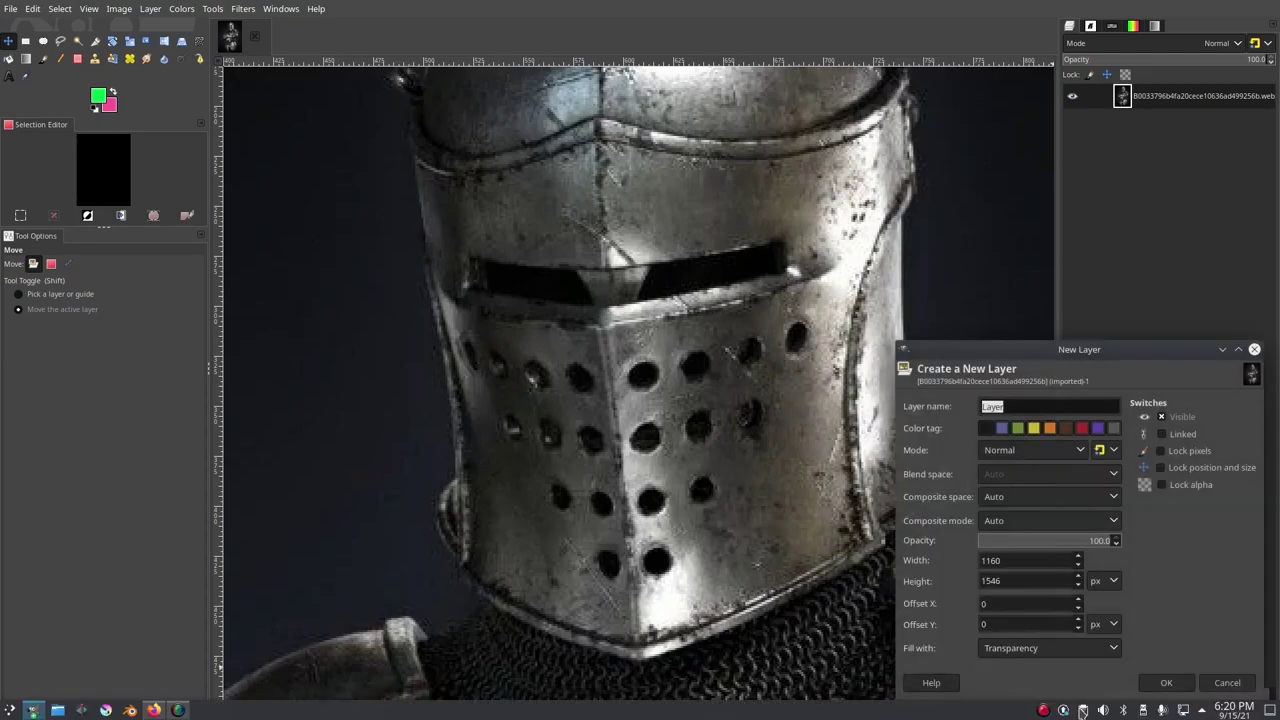
click(1166, 683)
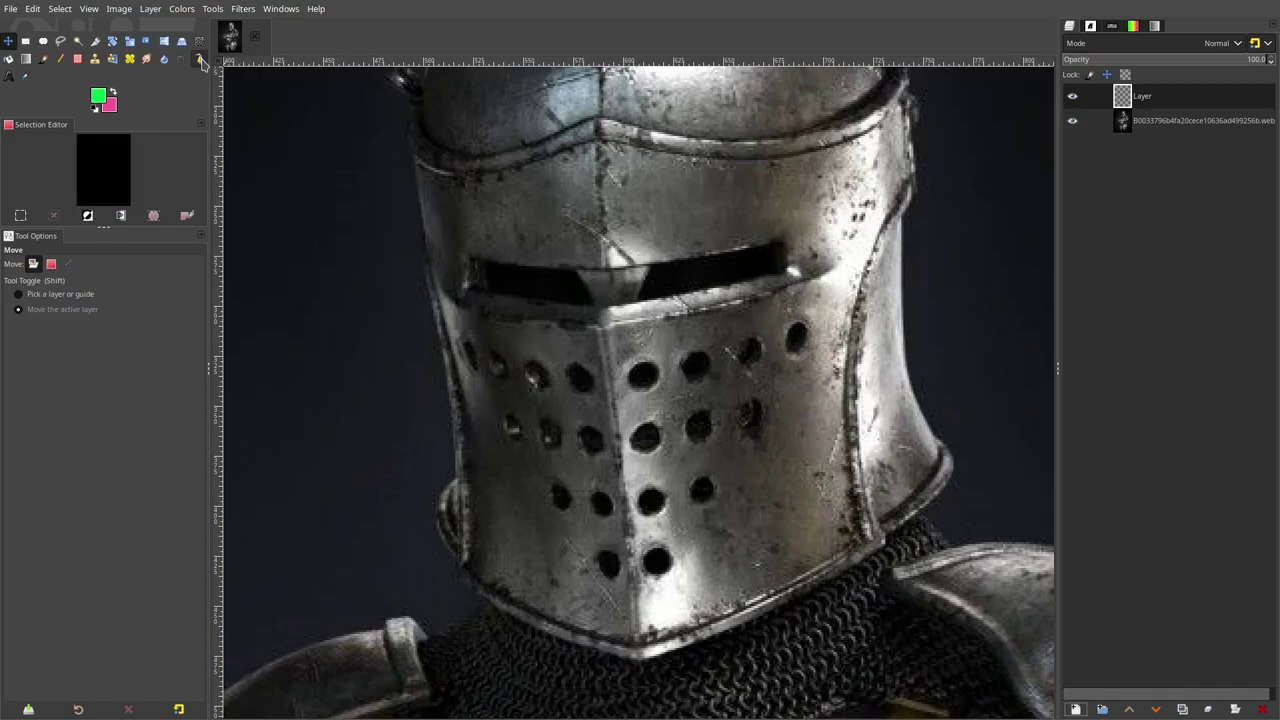
Set the Paintbrush size to 9 and undo a green test dab over a visor hole.
click(199, 59)
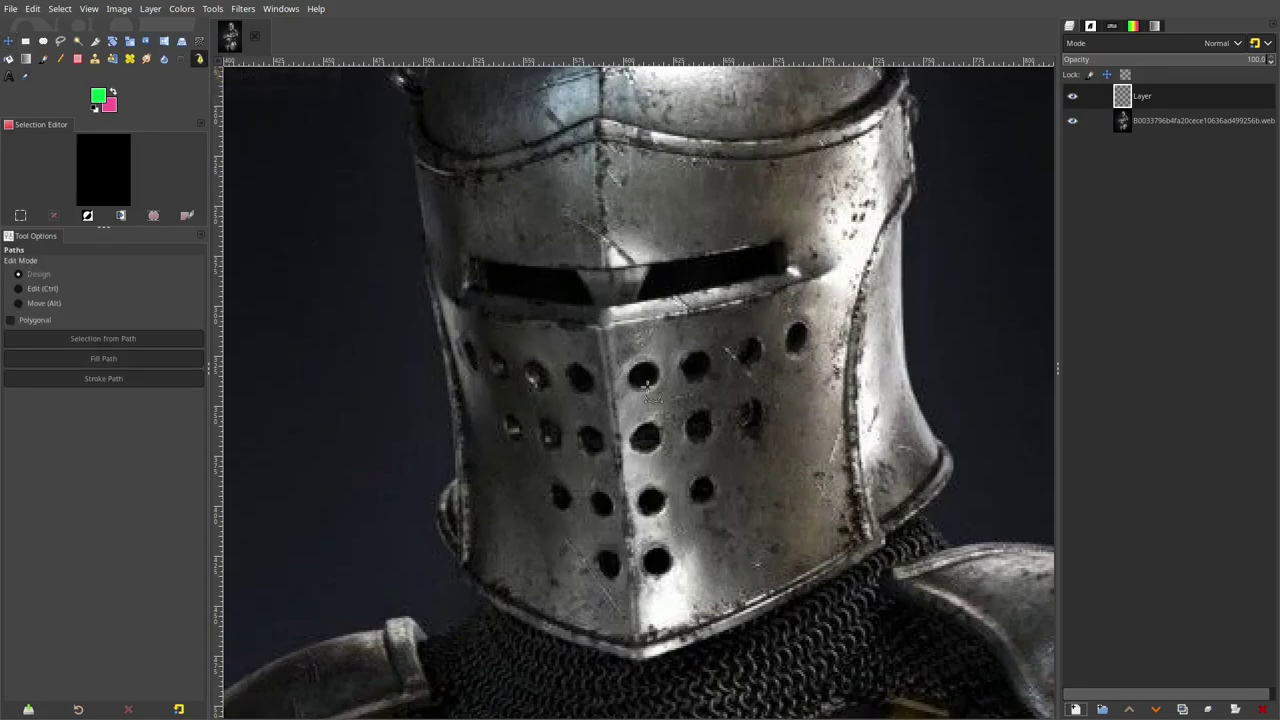
ctrl+scroll(647, 393, up, 2)
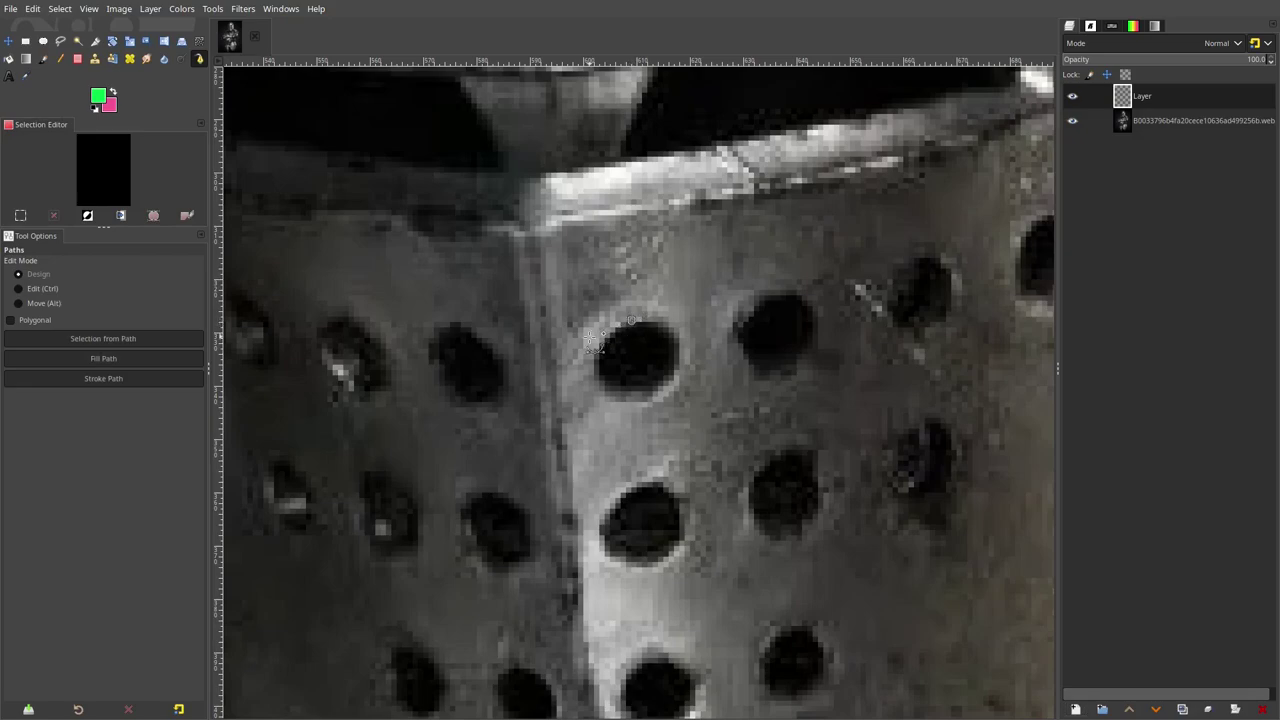
click(42, 58)
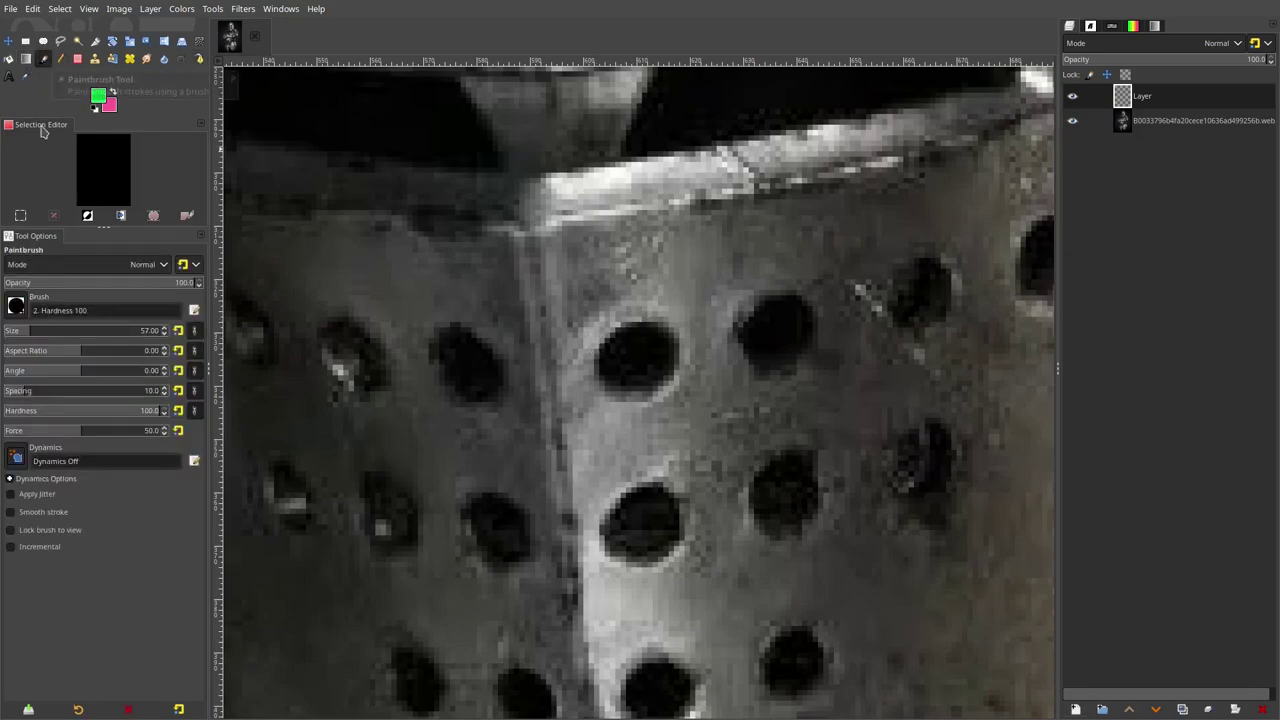
click(20, 331)
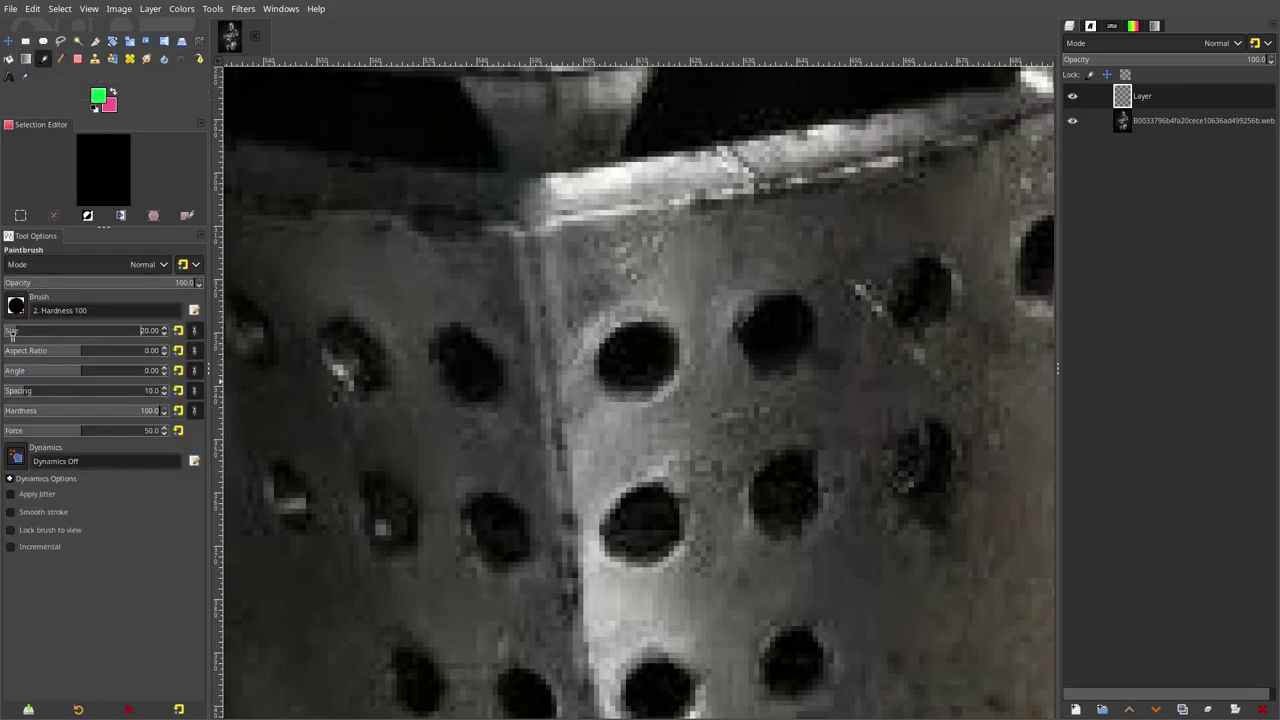
drag(646, 349, 642, 362)
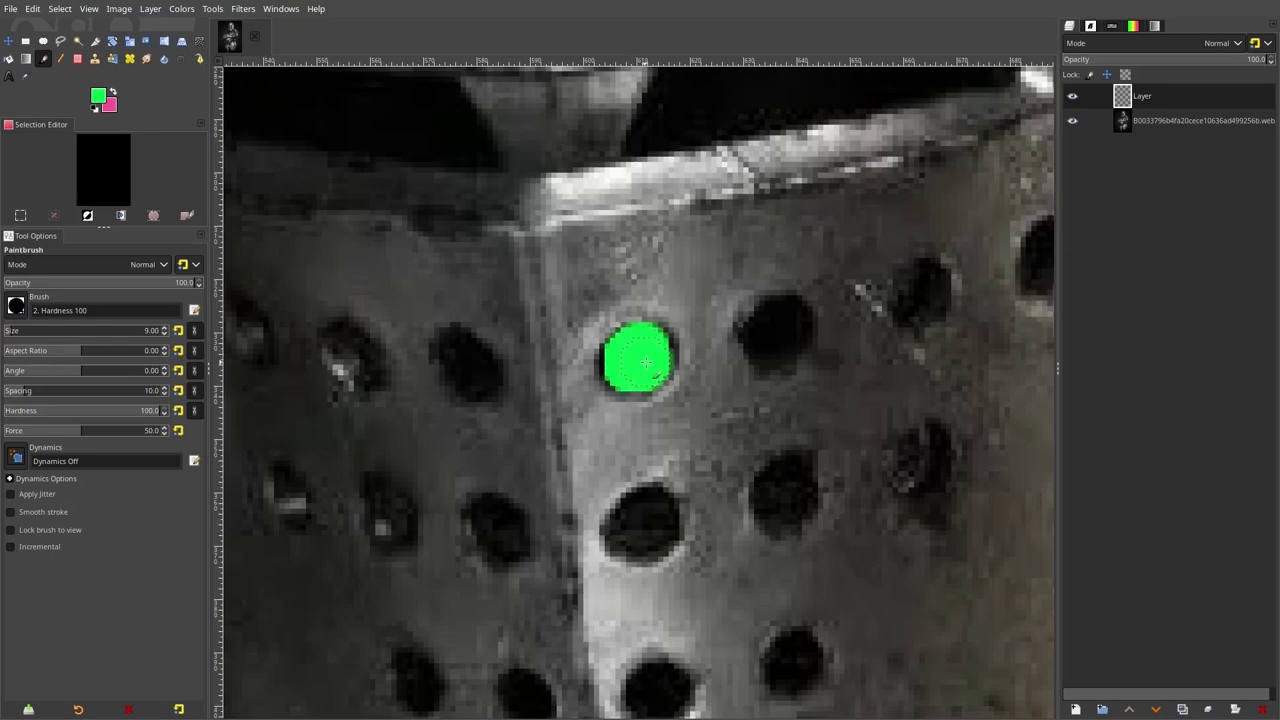
key(ctrl+z)
Change the foreground colour to orange, HTML value ff8b07.
click(98, 96)
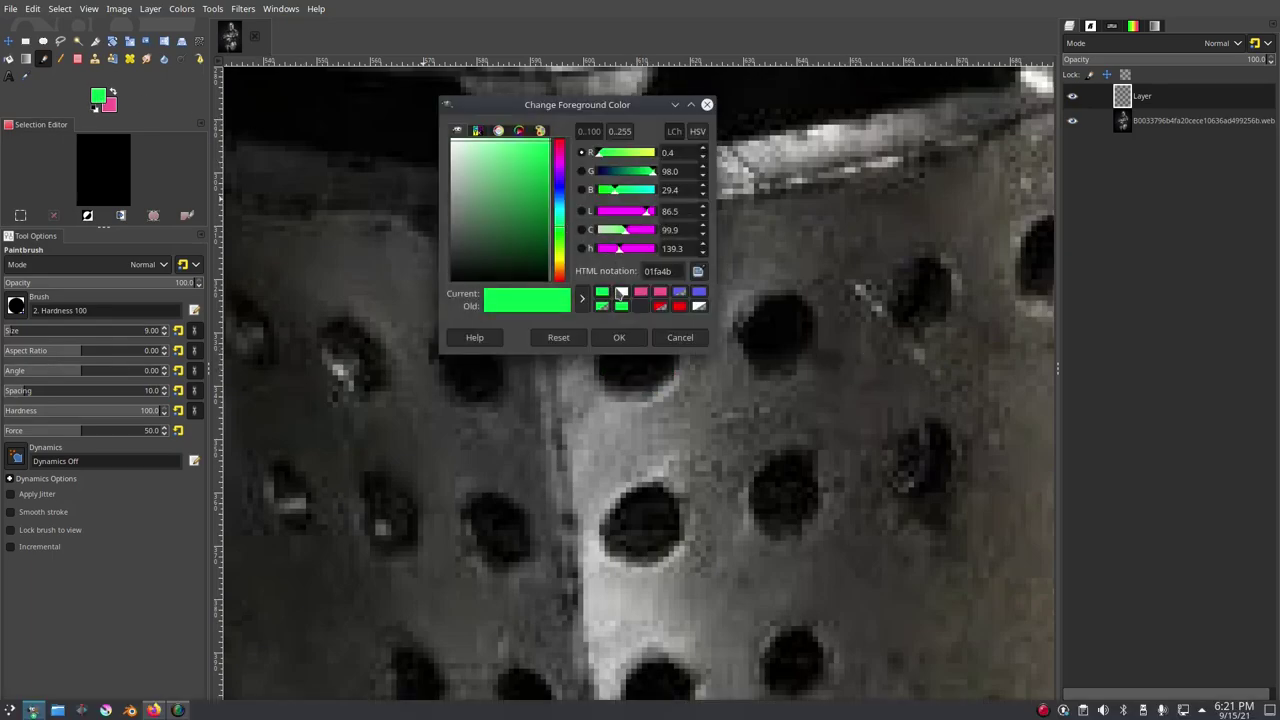
click(560, 271)
click(560, 268)
drag(548, 178, 546, 84)
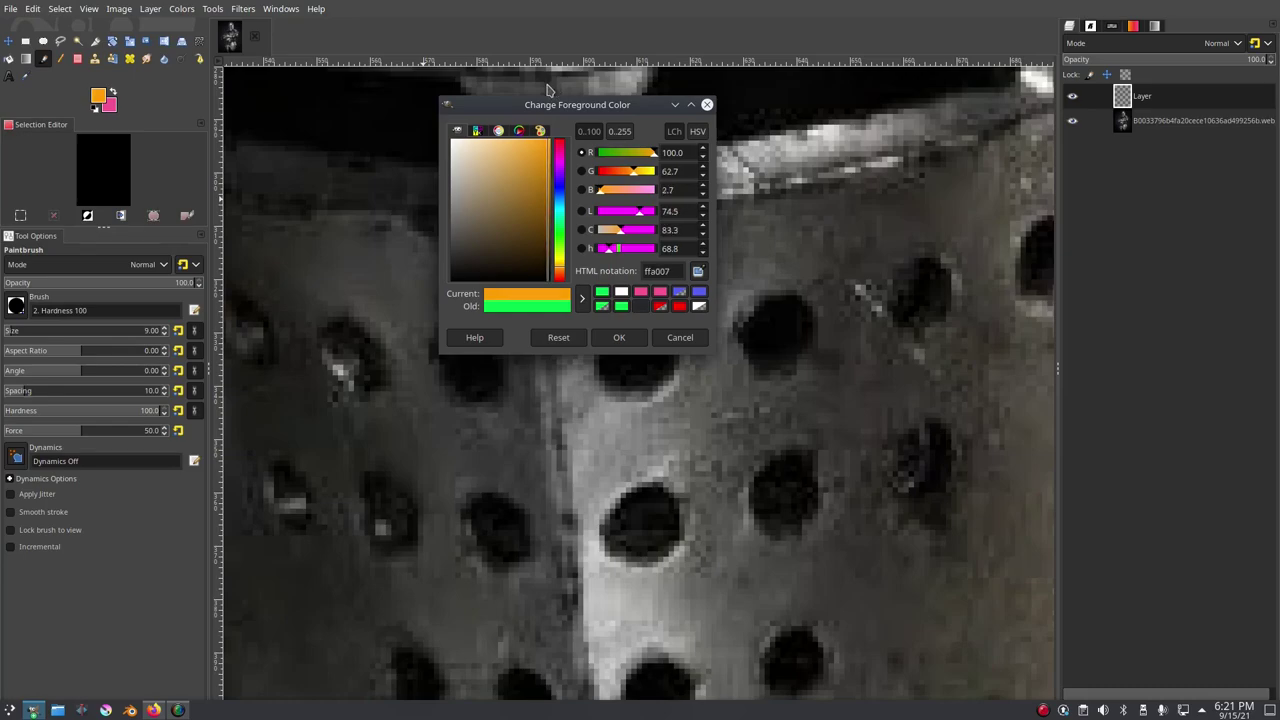
click(561, 267)
drag(563, 270, 564, 273)
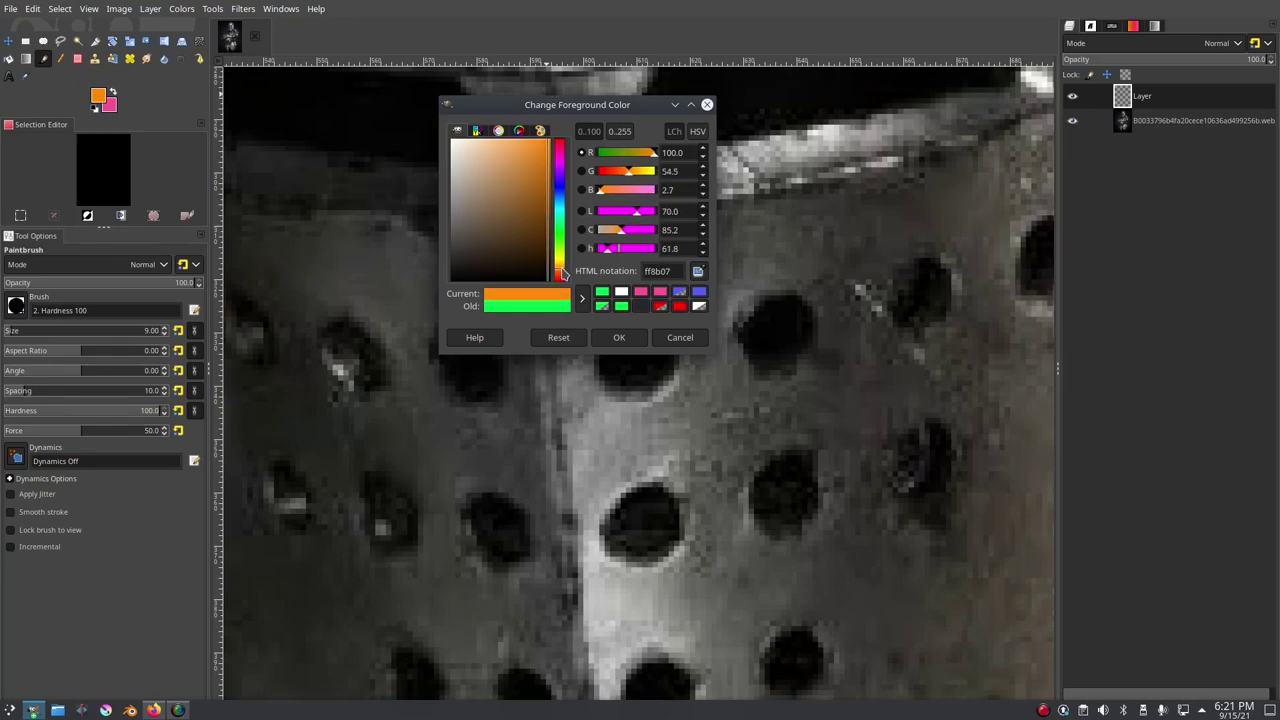
click(626, 341)
Paint orange over the two nearest holes right of the ridge in both upper rows and the nearest top-row hole left of it.
drag(634, 362, 648, 354)
mouse_move(766, 334)
mouse_down()
mouse_move(784, 326)
mouse_move(771, 326)
mouse_move(764, 356)
mouse_move(748, 332)
mouse_move(782, 306)
mouse_up()
scroll(775, 421, down, 3)
mouse_move(636, 352)
mouse_down()
mouse_move(618, 356)
mouse_move(620, 386)
mouse_move(646, 378)
mouse_move(636, 366)
mouse_move(857, 311)
mouse_up()
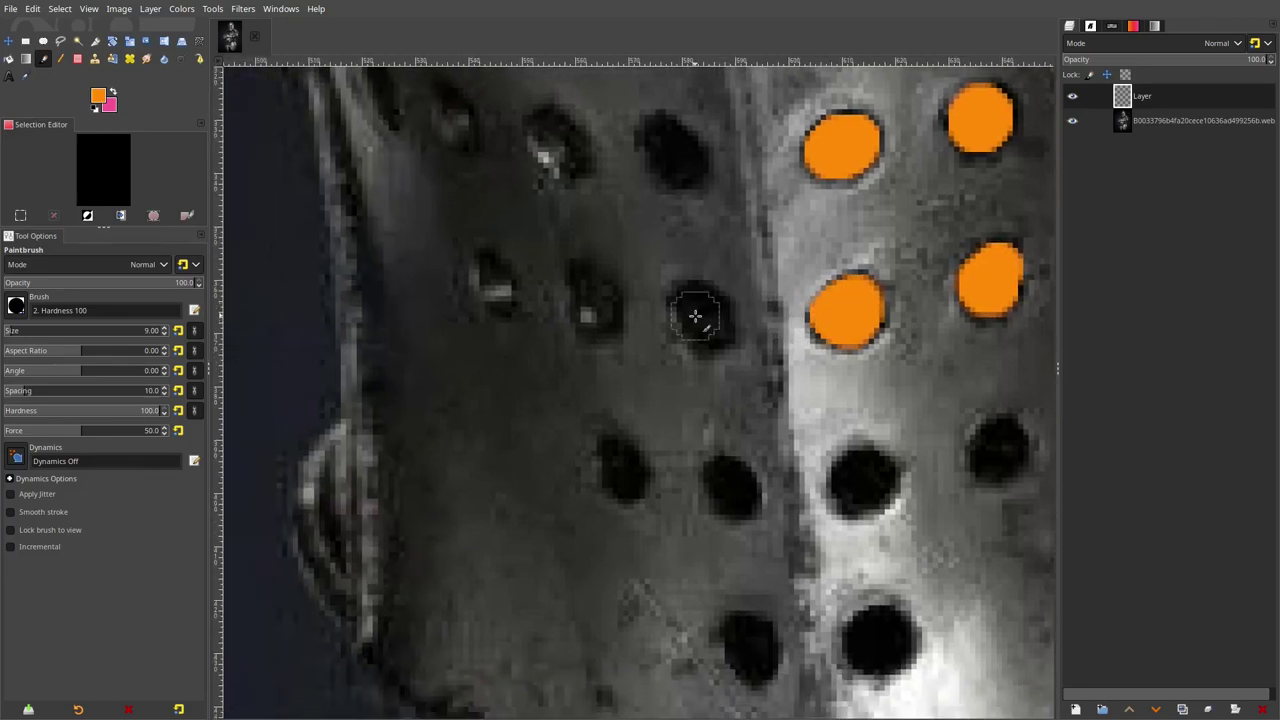
mouse_move(663, 145)
mouse_down()
mouse_move(682, 161)
mouse_move(404, 178)
mouse_up()
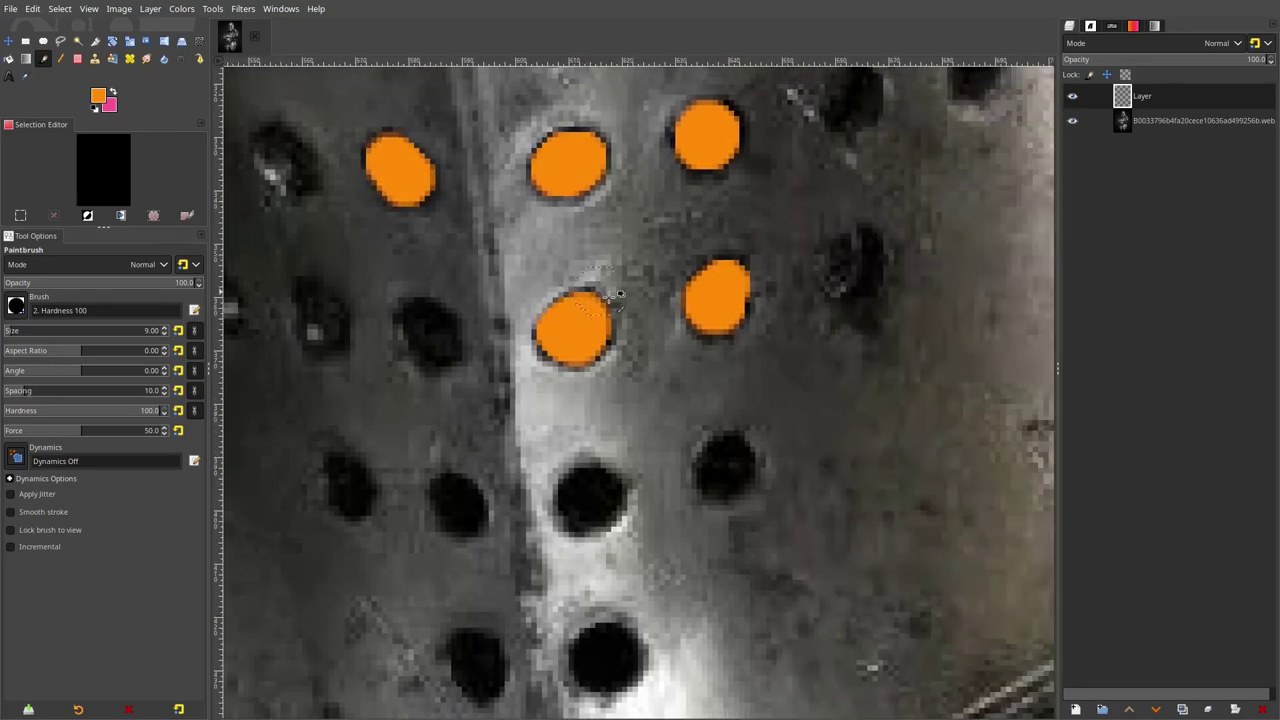
Paint orange over the two outermost top-row holes on the visor's right half.
scroll(642, 308, down, 5)
scroll(662, 305, up, 5)
scroll(723, 500, up, 5)
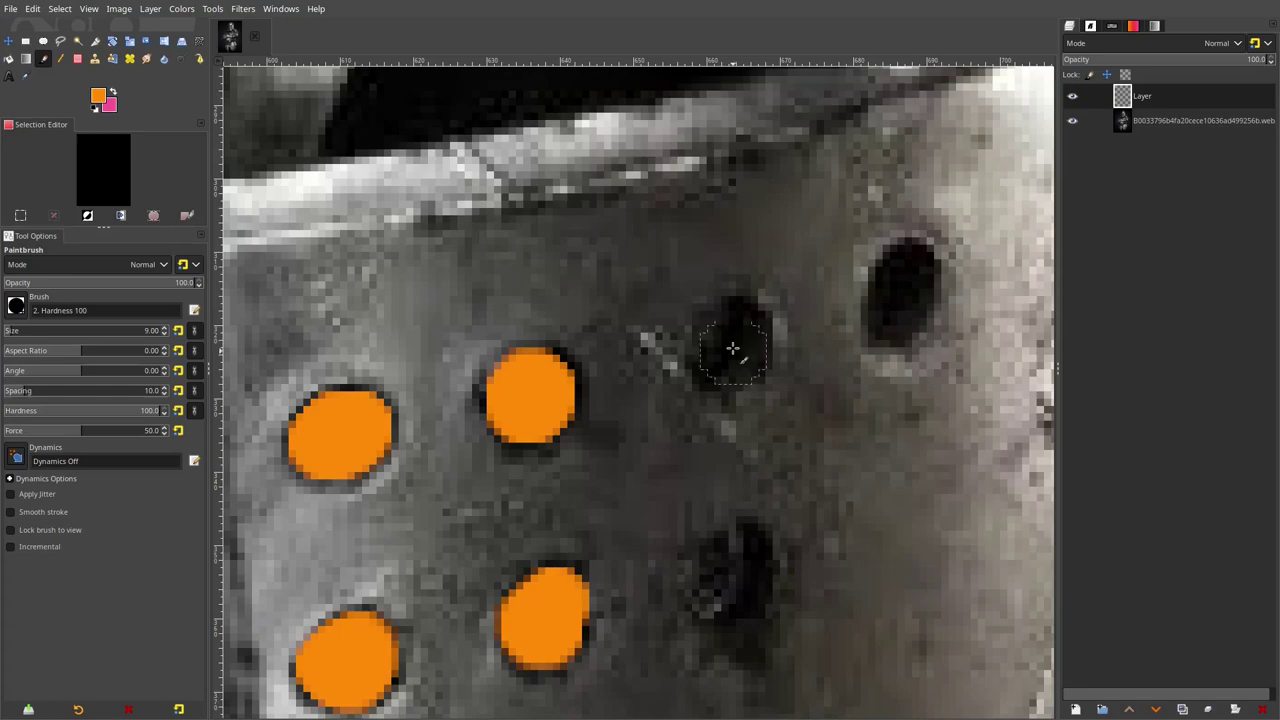
click(729, 347)
click(904, 284)
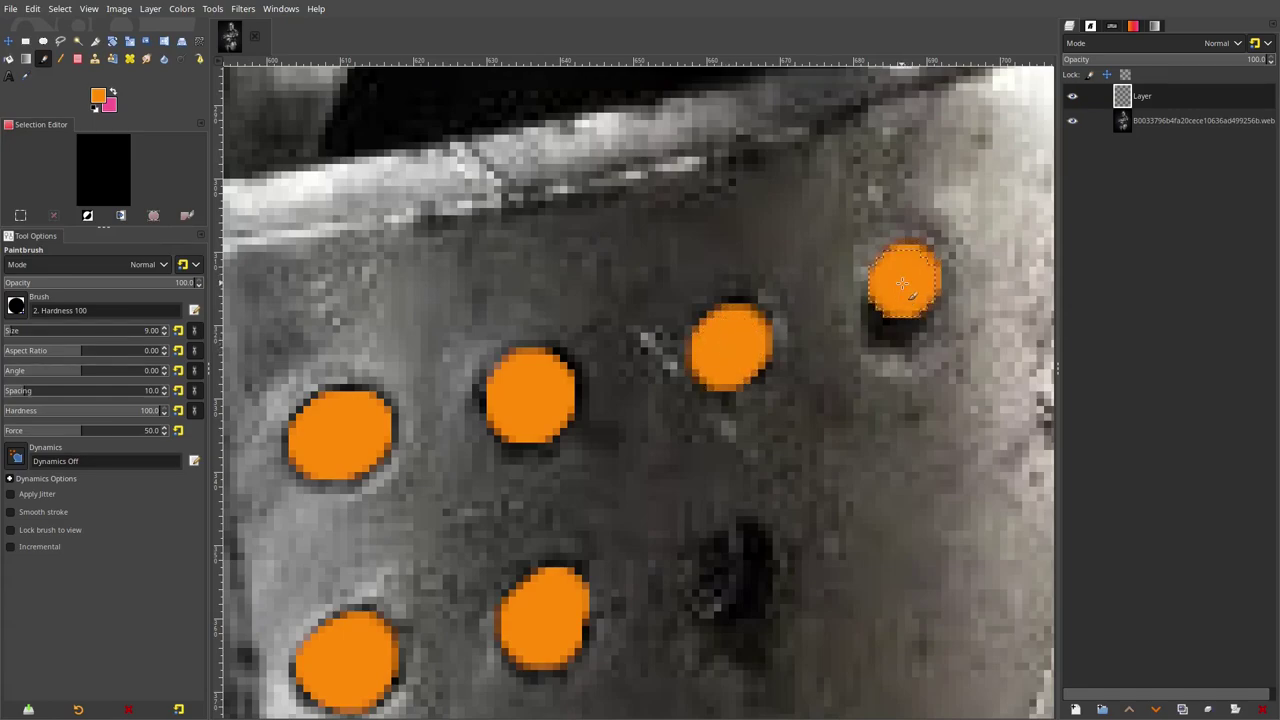
Reduce the brush size to 6 and paint the remaining second-row, third-row and bottom holes on the visor's right half orange.
scroll(641, 236, down, 5)
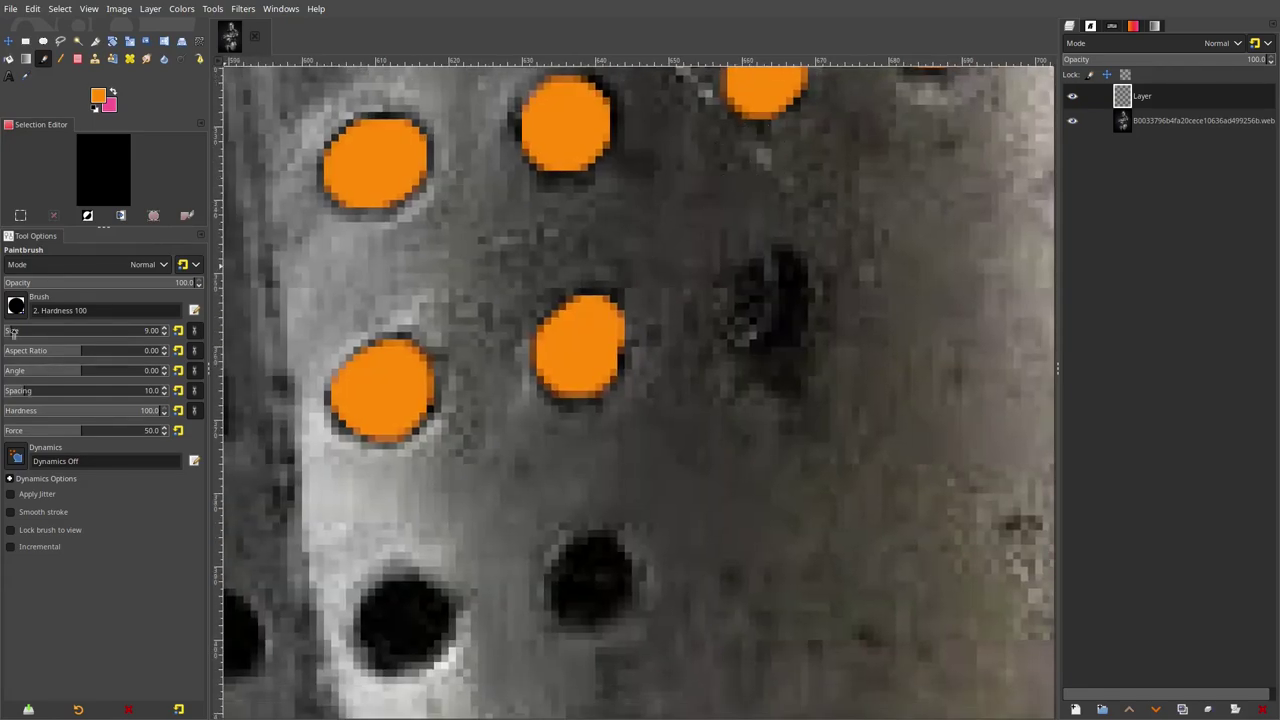
mouse_move(783, 269)
mouse_down()
mouse_move(789, 322)
mouse_move(757, 325)
mouse_move(775, 291)
mouse_up()
scroll(726, 449, down, 3)
key(ctrl+z)
mouse_move(869, 148)
mouse_down()
mouse_move(866, 186)
mouse_move(876, 148)
mouse_up()
scroll(760, 337, down, 2)
mouse_move(760, 338)
mouse_down()
mouse_move(745, 310)
mouse_move(735, 360)
mouse_up()
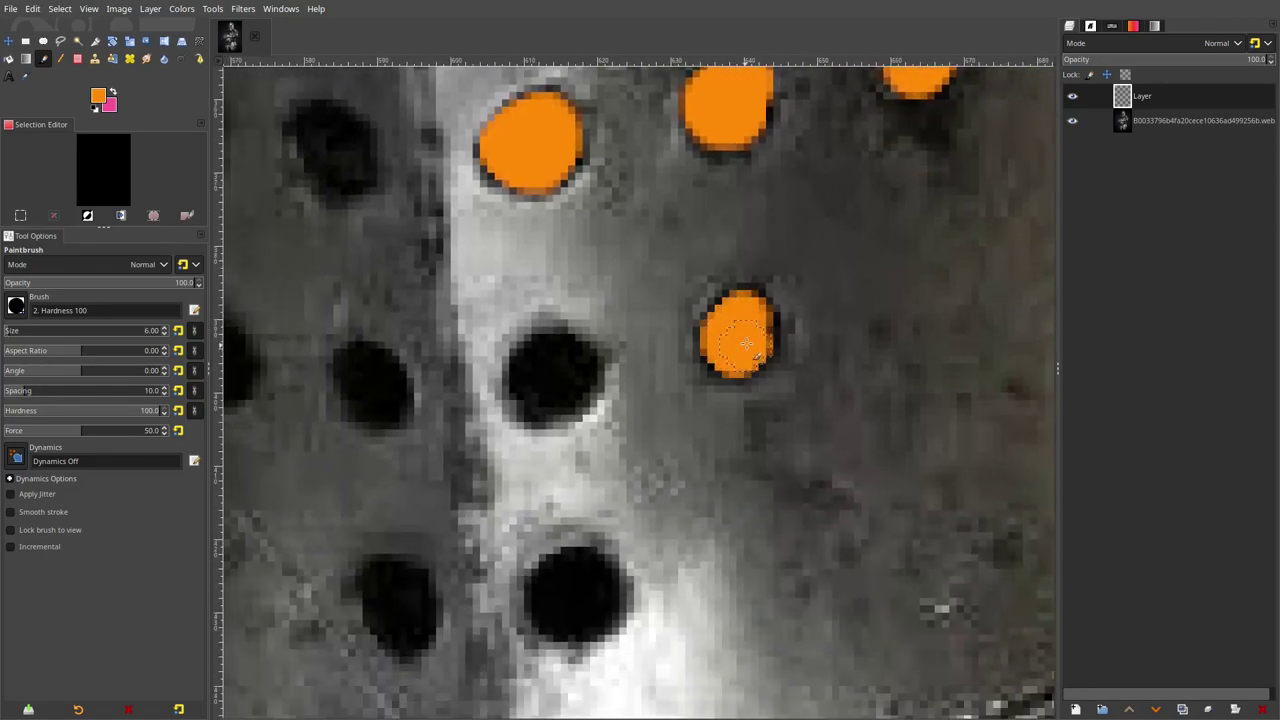
right_click(595, 265)
right_click(462, 278)
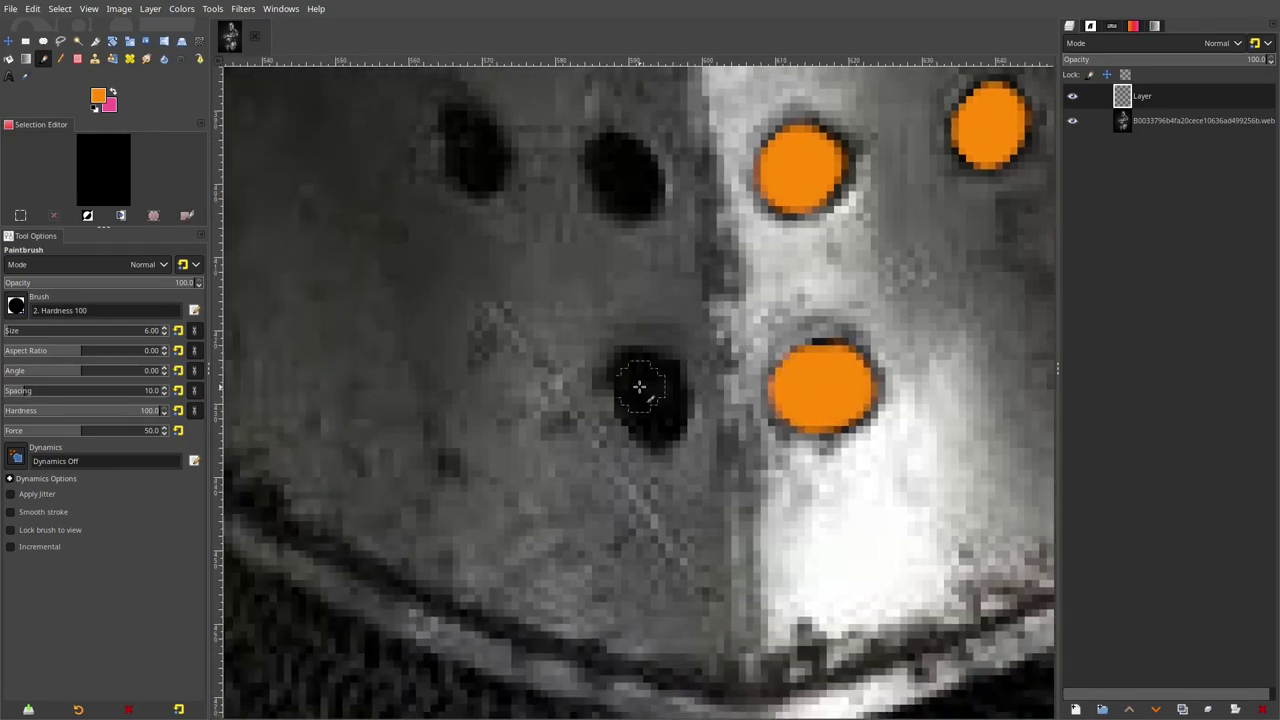
Paint orange over the bottom hole and both third-row holes on the visor's left half.
mouse_move(640, 382)
mouse_down()
mouse_move(642, 395)
mouse_move(648, 382)
mouse_up()
scroll(648, 380, up, 3)
scroll(648, 380, left, 2)
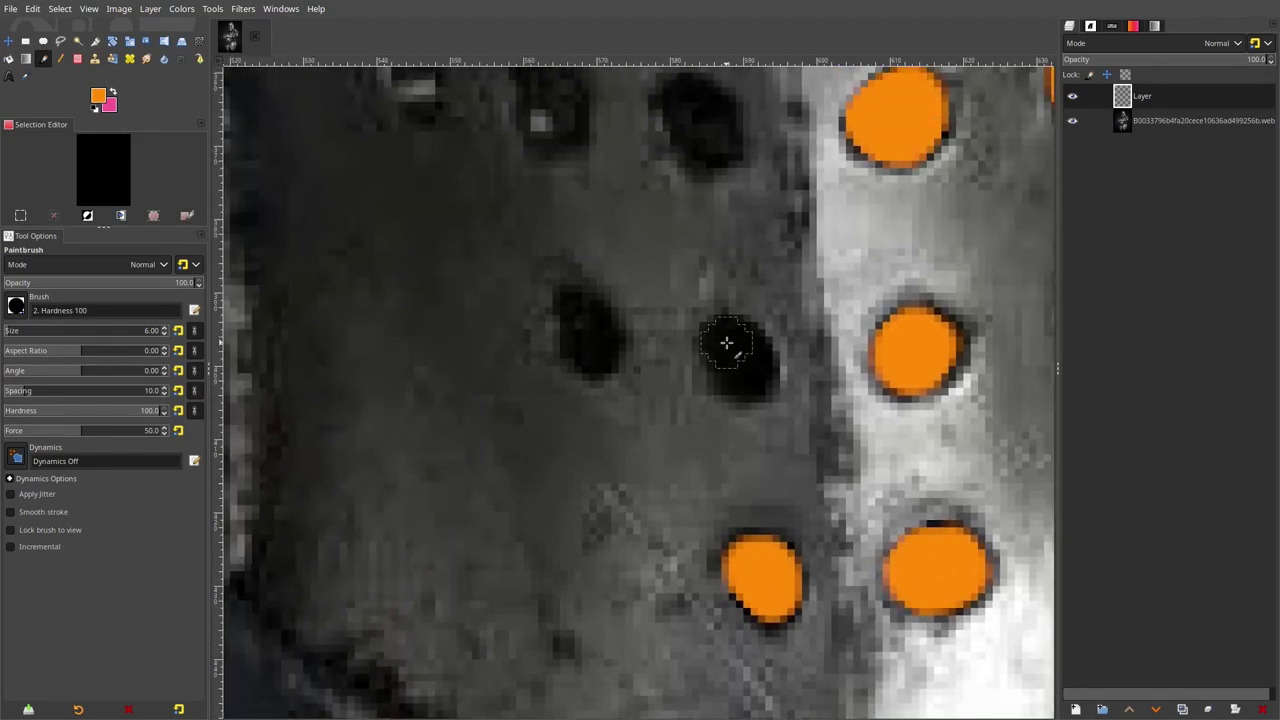
drag(729, 343, 750, 370)
scroll(762, 408, up, 1)
scroll(762, 408, left, 1)
scroll(762, 408, up, 1)
scroll(762, 408, left, 1)
mouse_move(648, 405)
mouse_down()
mouse_move(668, 438)
mouse_move(688, 425)
mouse_up()
Paint orange over the two second-row holes nearest the ridge and the second top-row hole on the visor's left half.
mouse_move(757, 198)
mouse_down()
mouse_move(780, 215)
mouse_move(771, 200)
mouse_up()
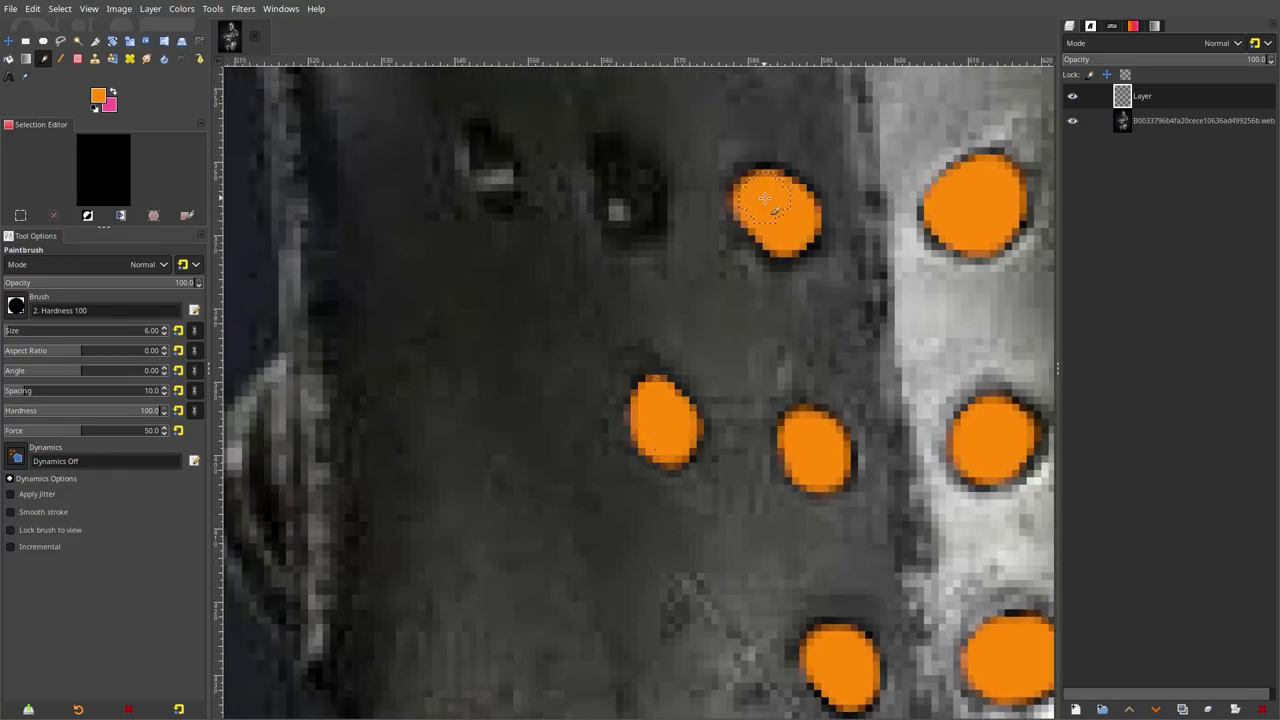
scroll(763, 329, down, 1)
scroll(763, 329, left, 2)
drag(763, 329, 766, 371)
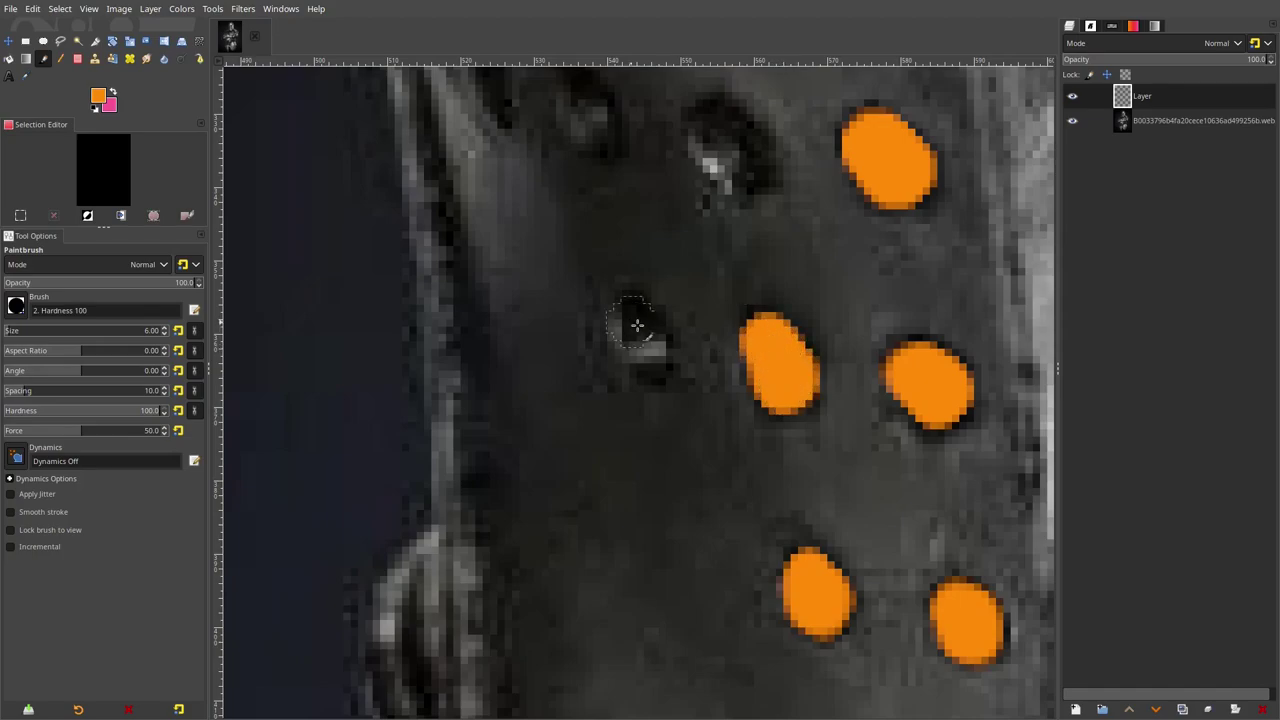
scroll(697, 281, up, 3)
mouse_move(697, 281)
mouse_down()
mouse_move(706, 304)
mouse_move(740, 302)
mouse_up()
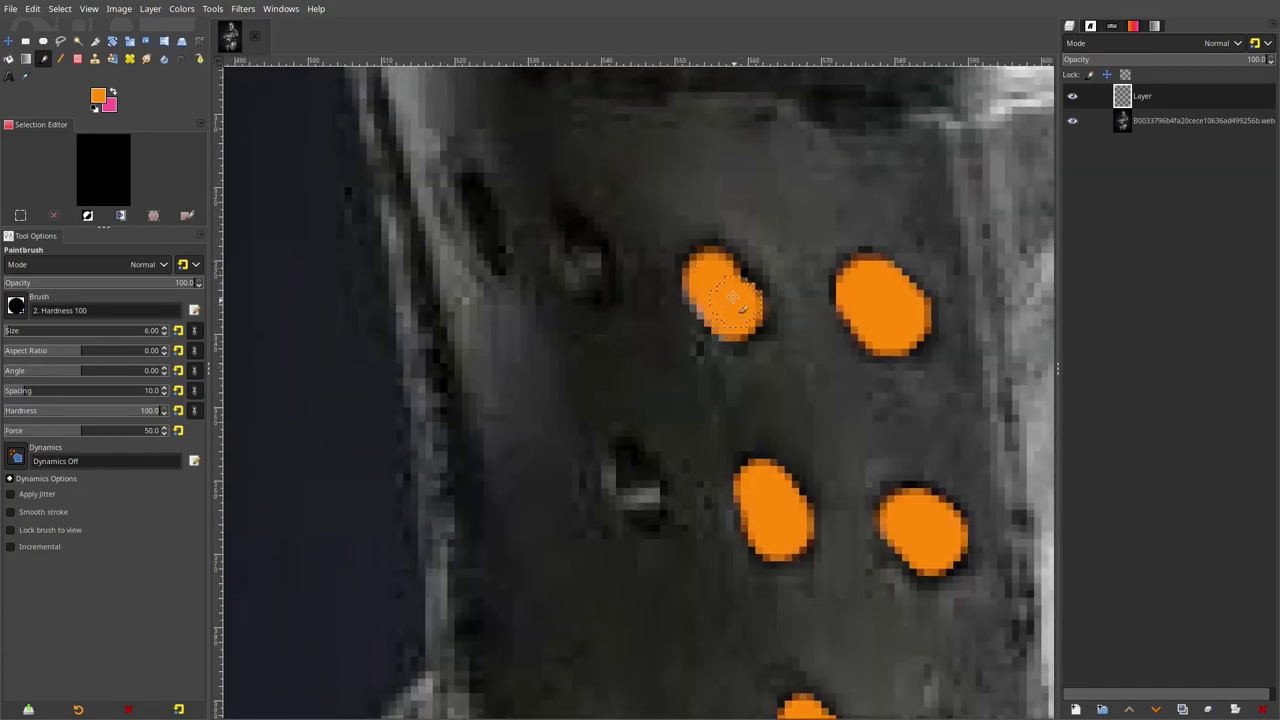
Reduce the brush size to 3 and paint the three narrow holes nearest the visor's left edge orange.
scroll(740, 302, down, 4)
scroll(510, 478, up, 4)
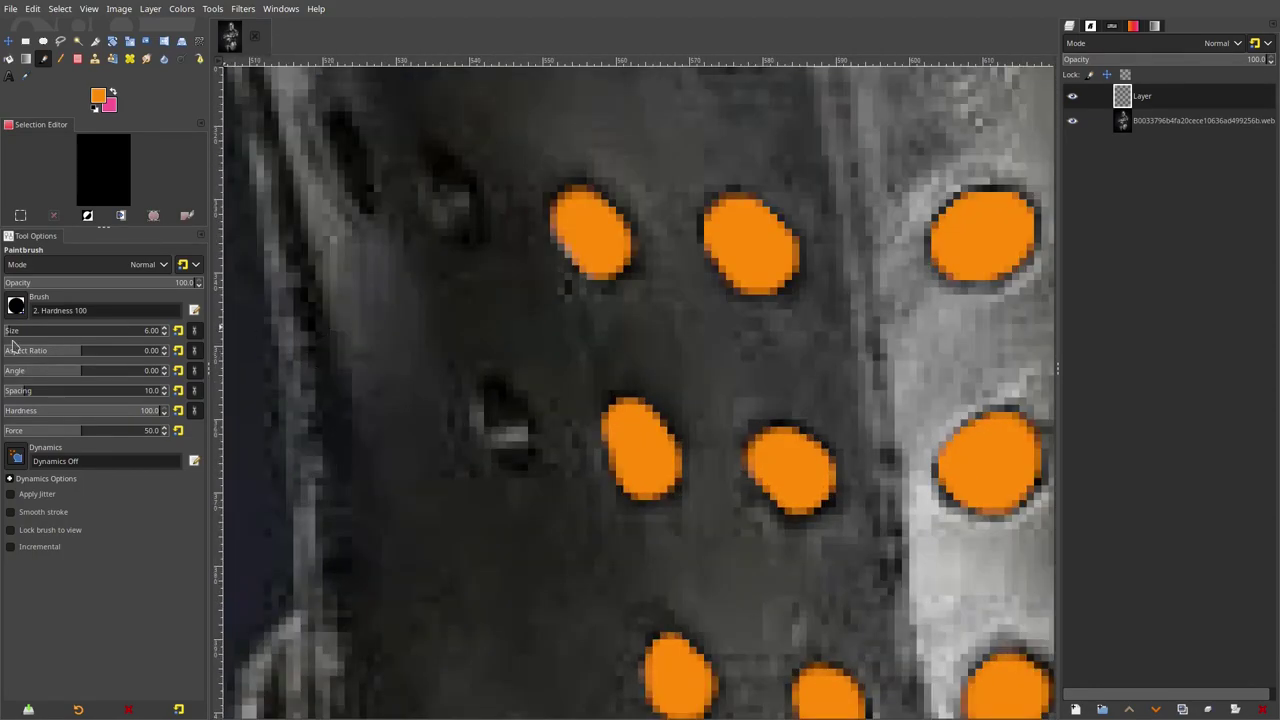
mouse_move(434, 166)
mouse_down()
mouse_move(460, 222)
mouse_move(450, 172)
mouse_move(463, 192)
mouse_up()
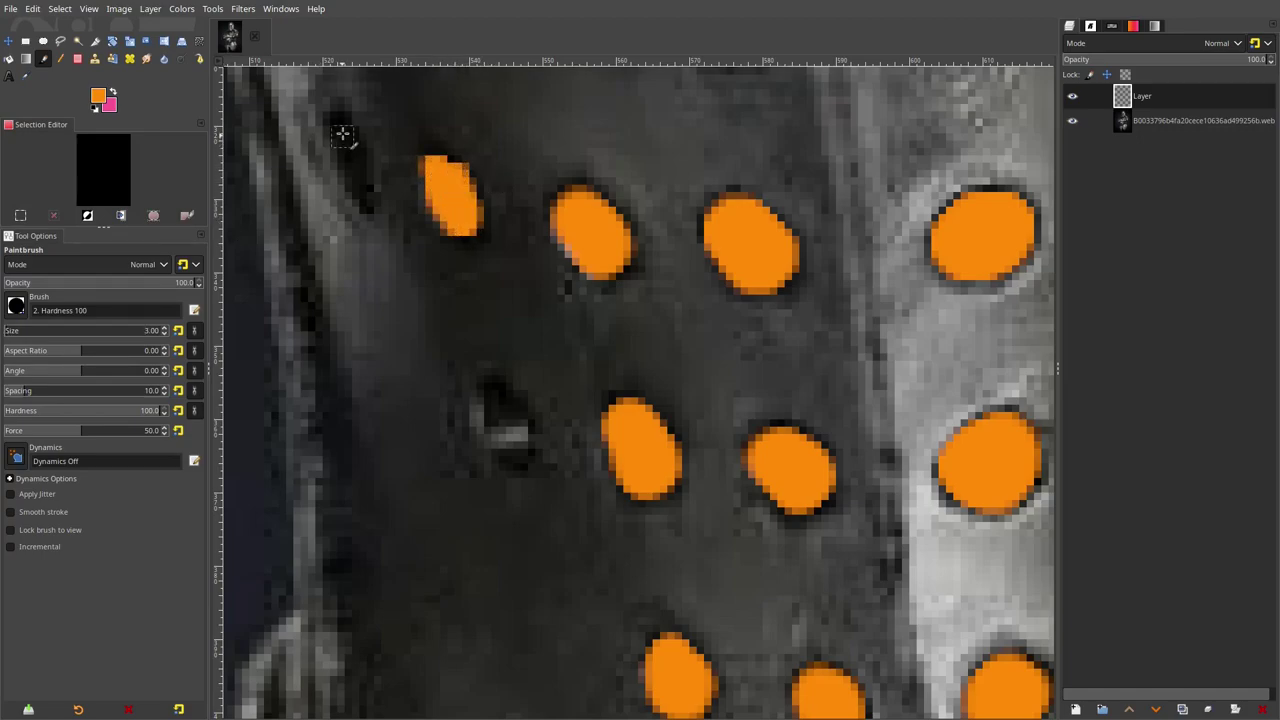
mouse_move(342, 130)
mouse_down()
mouse_move(349, 171)
mouse_move(362, 166)
mouse_move(353, 143)
mouse_up()
drag(560, 348, 543, 247)
scroll(543, 247, down, 2)
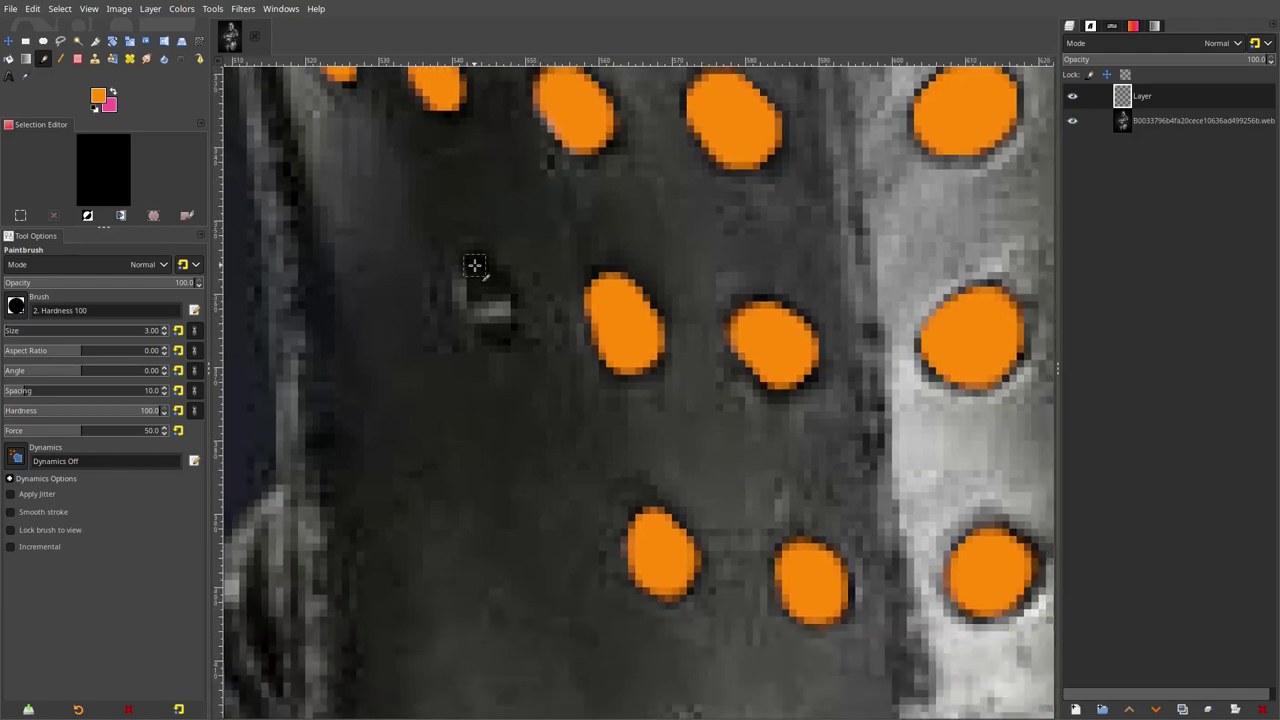
mouse_move(474, 269)
mouse_down()
mouse_move(499, 328)
mouse_move(483, 285)
mouse_up()
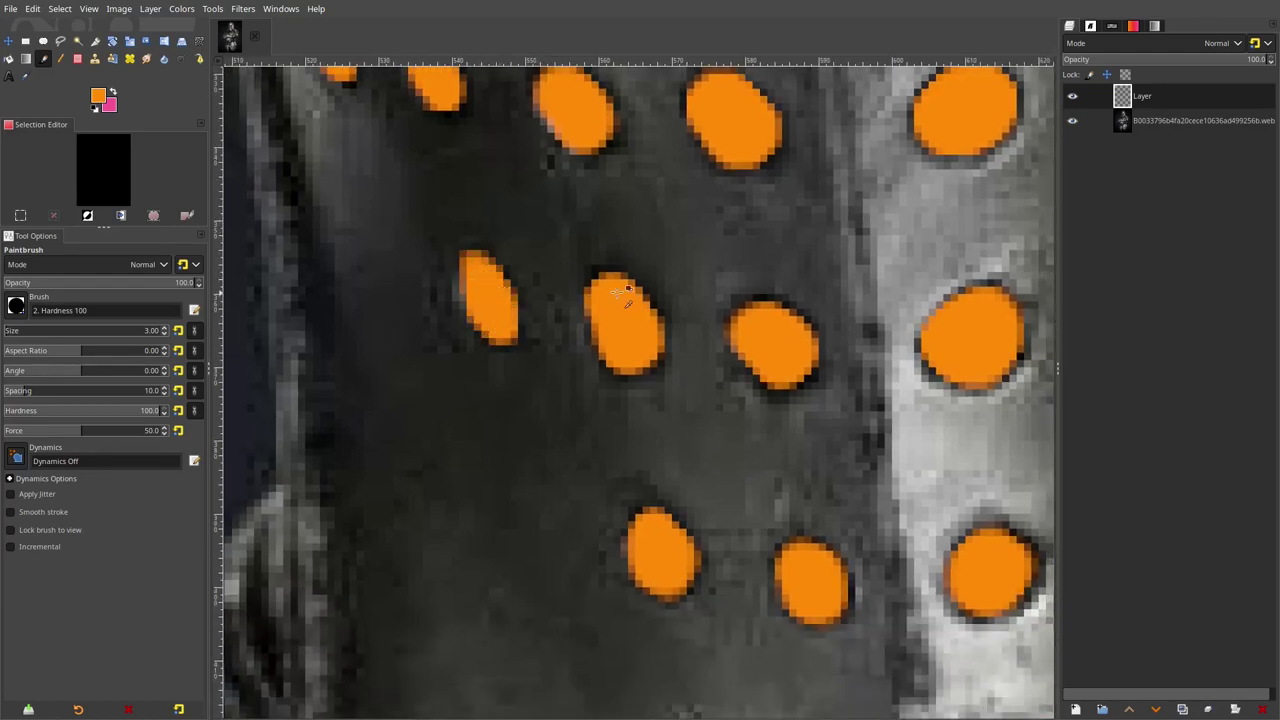
Outline the helmet's left eye slit with a closed path using the Paths tool.
scroll(727, 302, down, 7)
scroll(677, 200, up, 8)
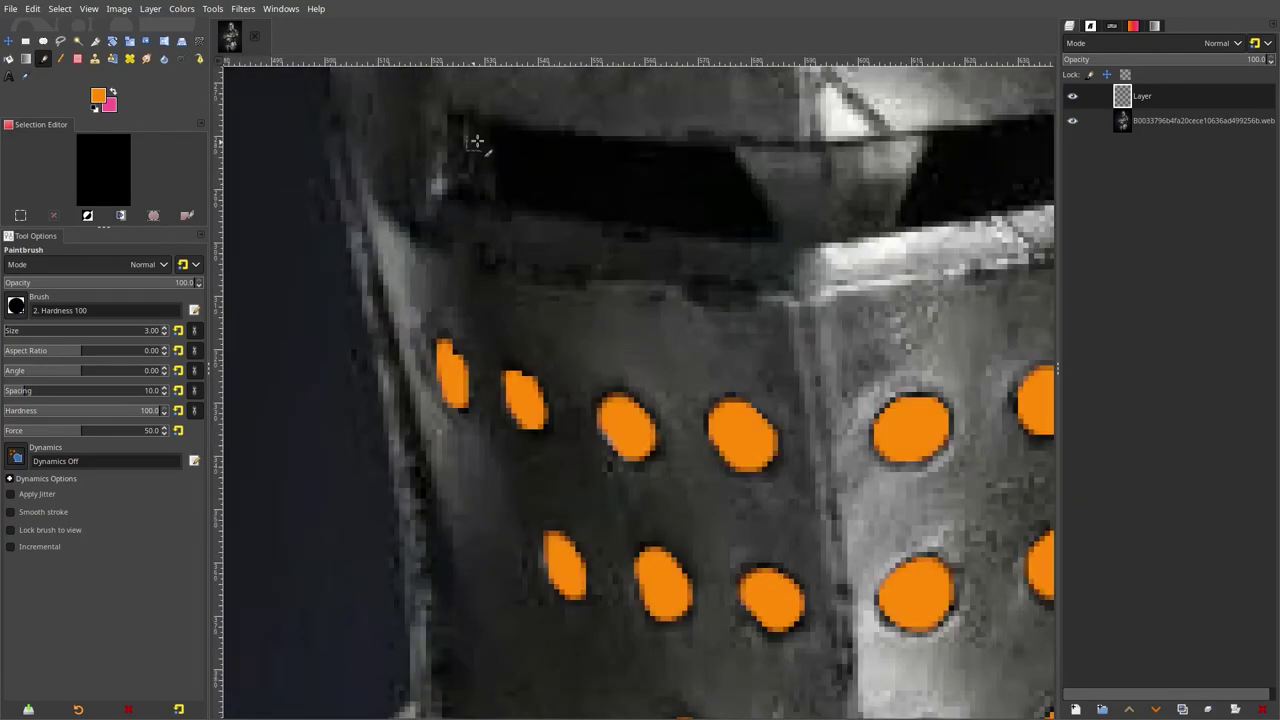
scroll(494, 244, down, 1)
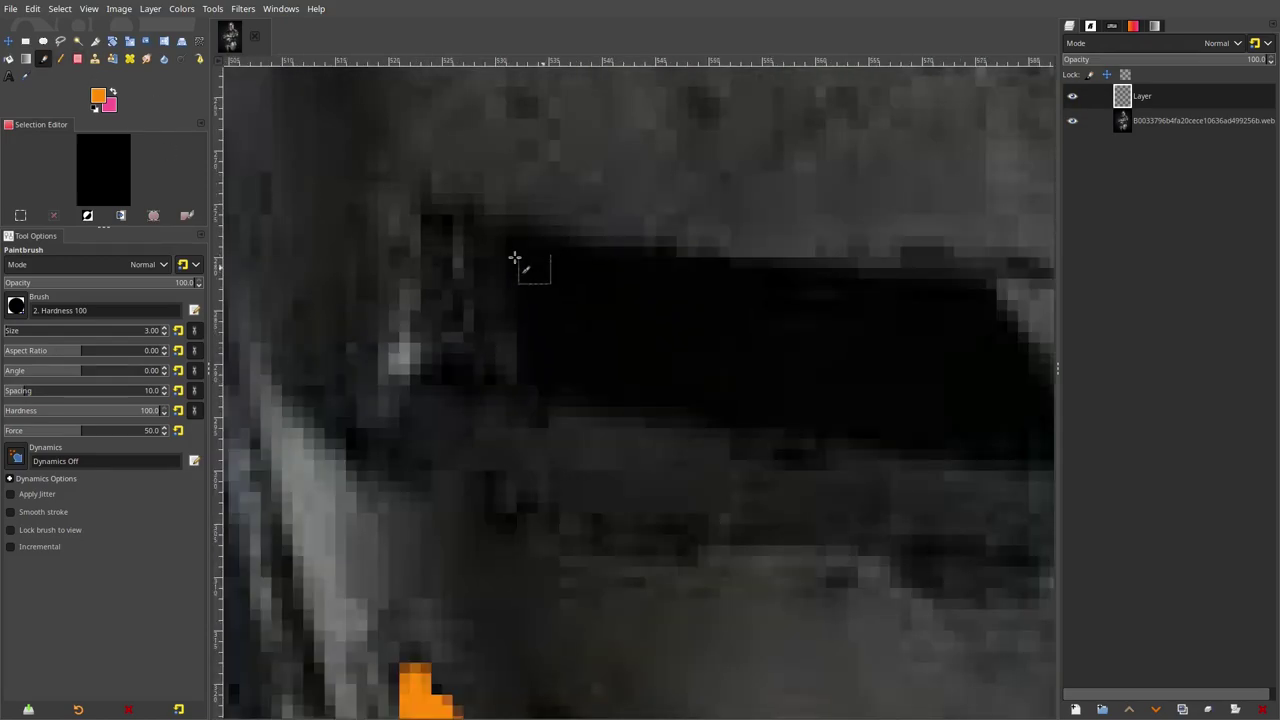
click(199, 59)
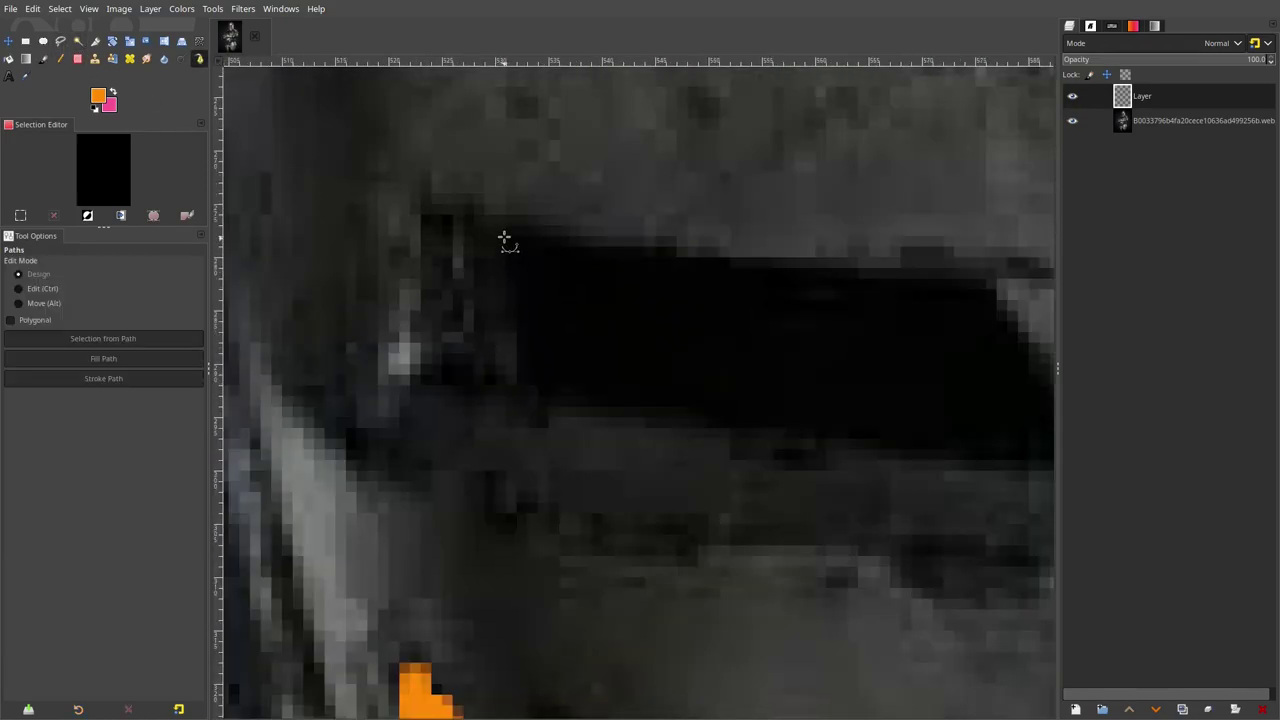
scroll(505, 240, down, 5)
scroll(510, 242, up, 3)
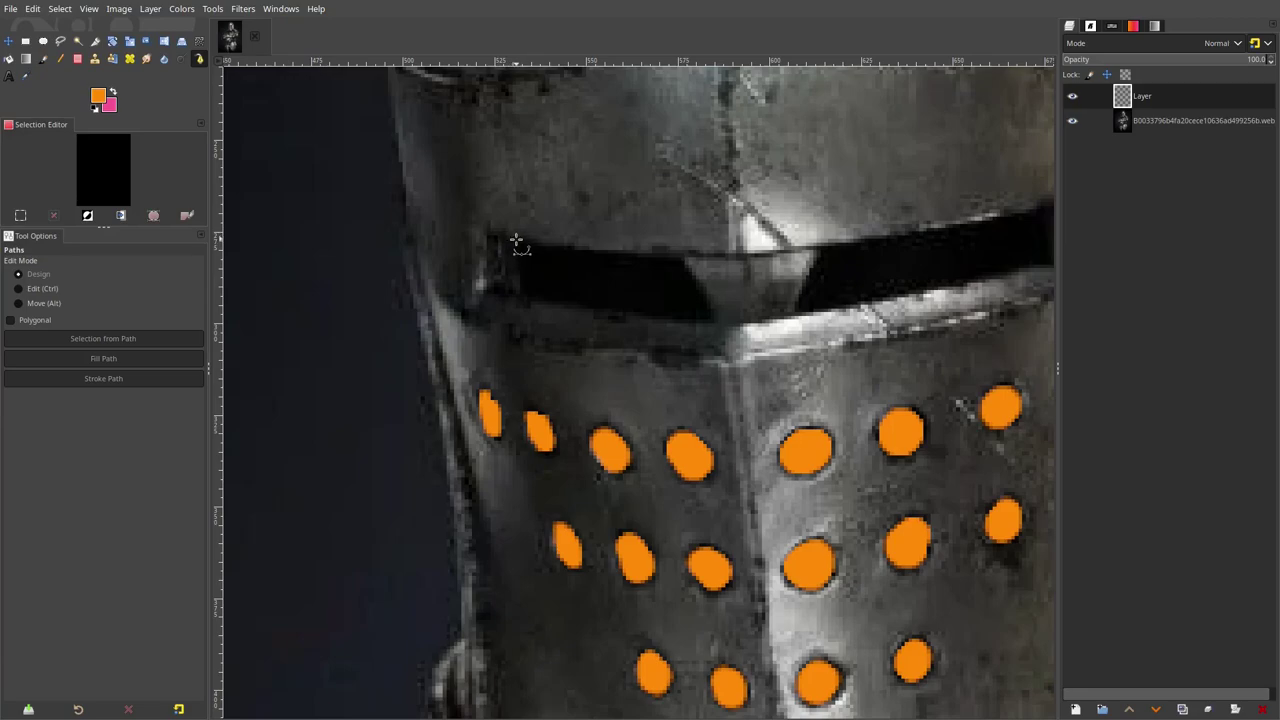
click(717, 325)
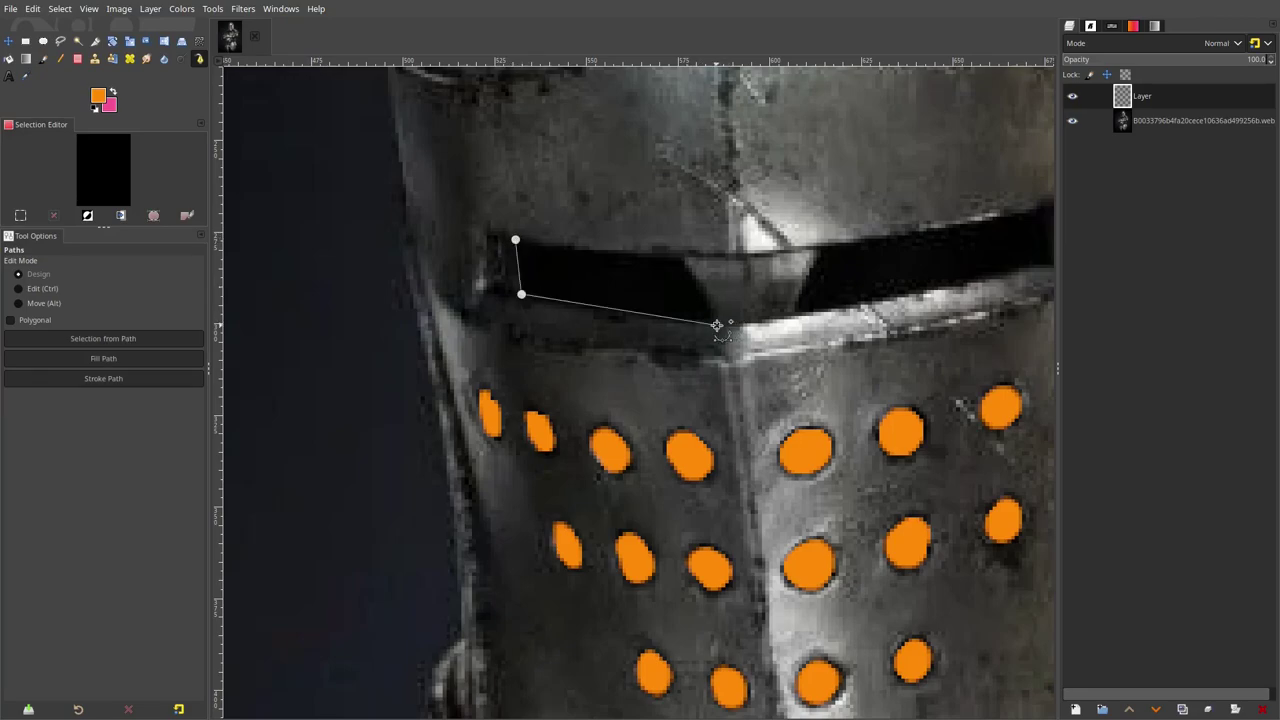
click(700, 280)
click(677, 253)
ctrl+click(677, 253)
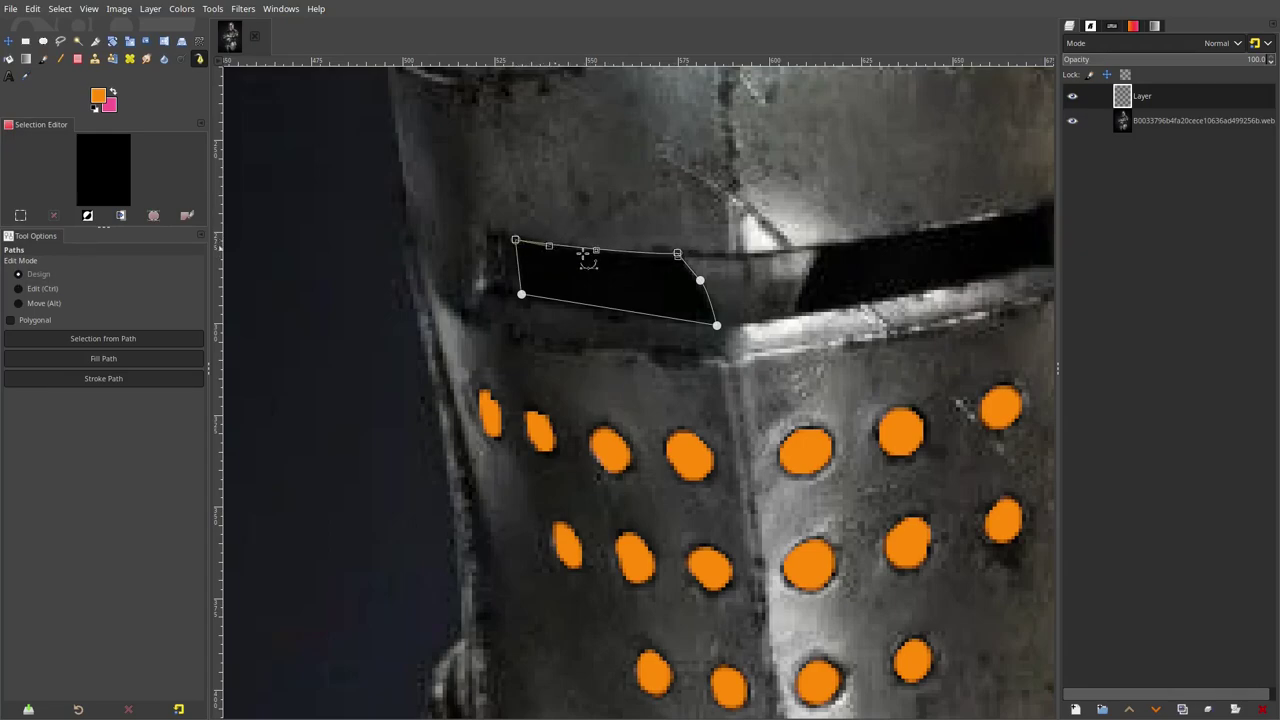
Adjust the curve of the path's upper edge to follow the slit and convert the path to a selection.
drag(679, 261, 642, 256)
key(ctrl+z)
key(Return)
Fill the selected eye slit with the orange foreground colour using Bucket Fill.
drag(715, 247, 507, 269)
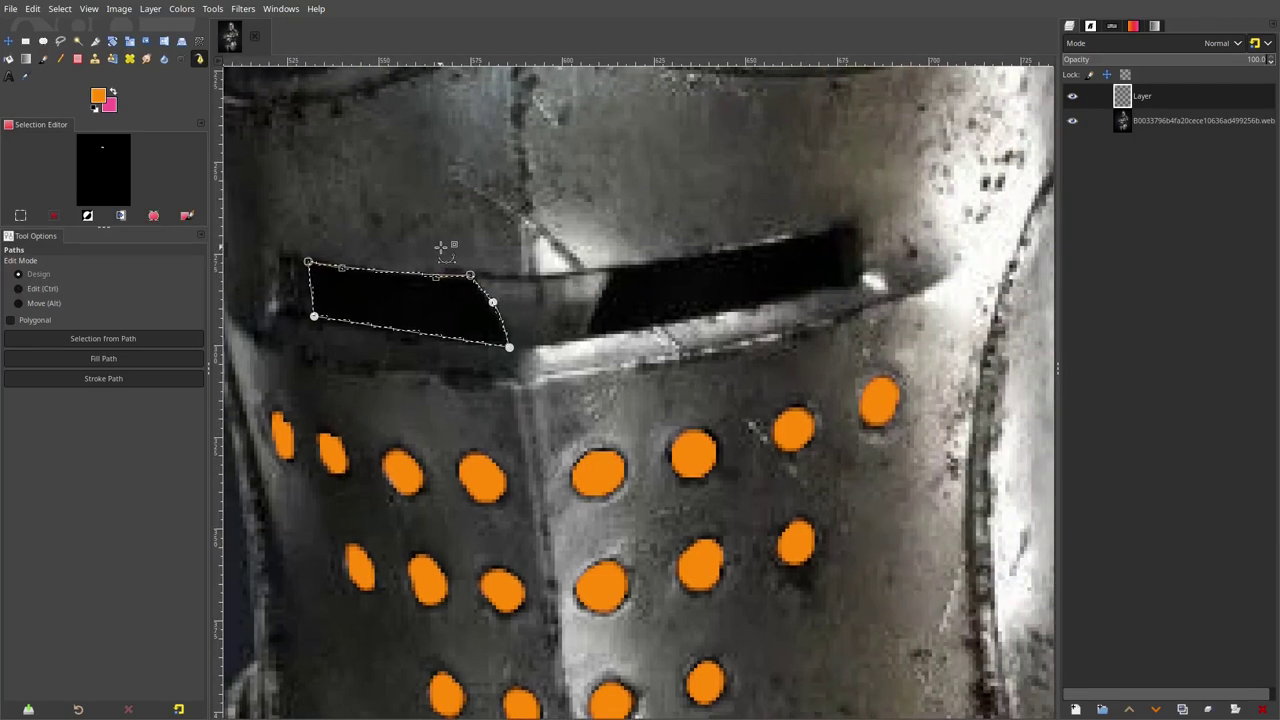
key(shift+b)
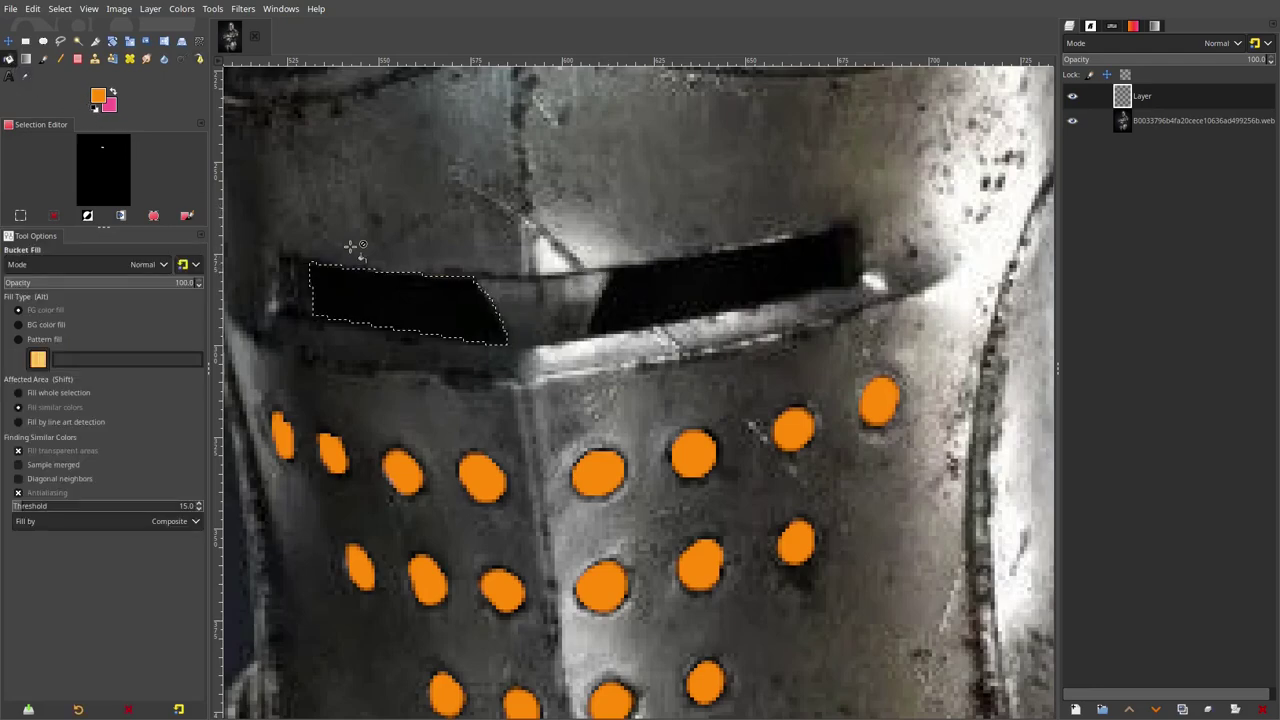
click(397, 288)
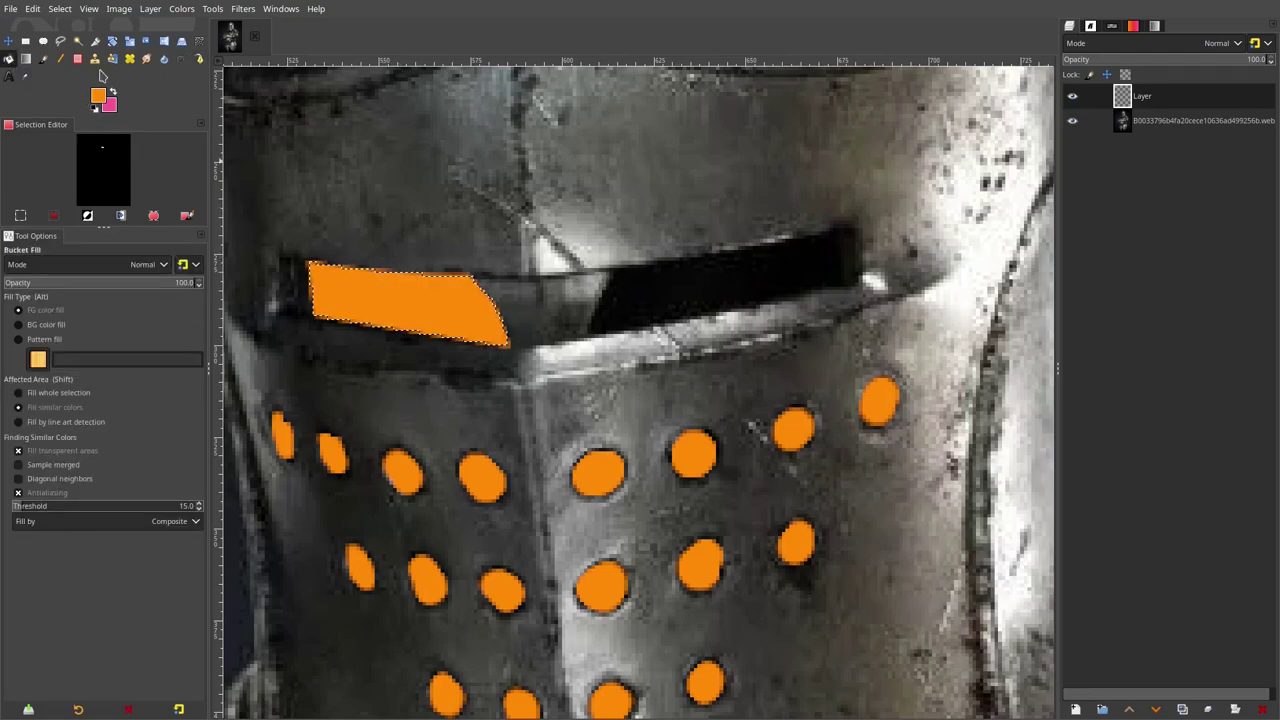
Outline the helmet's right eye slit with a closed path and convert it to a selection.
click(199, 58)
click(614, 271)
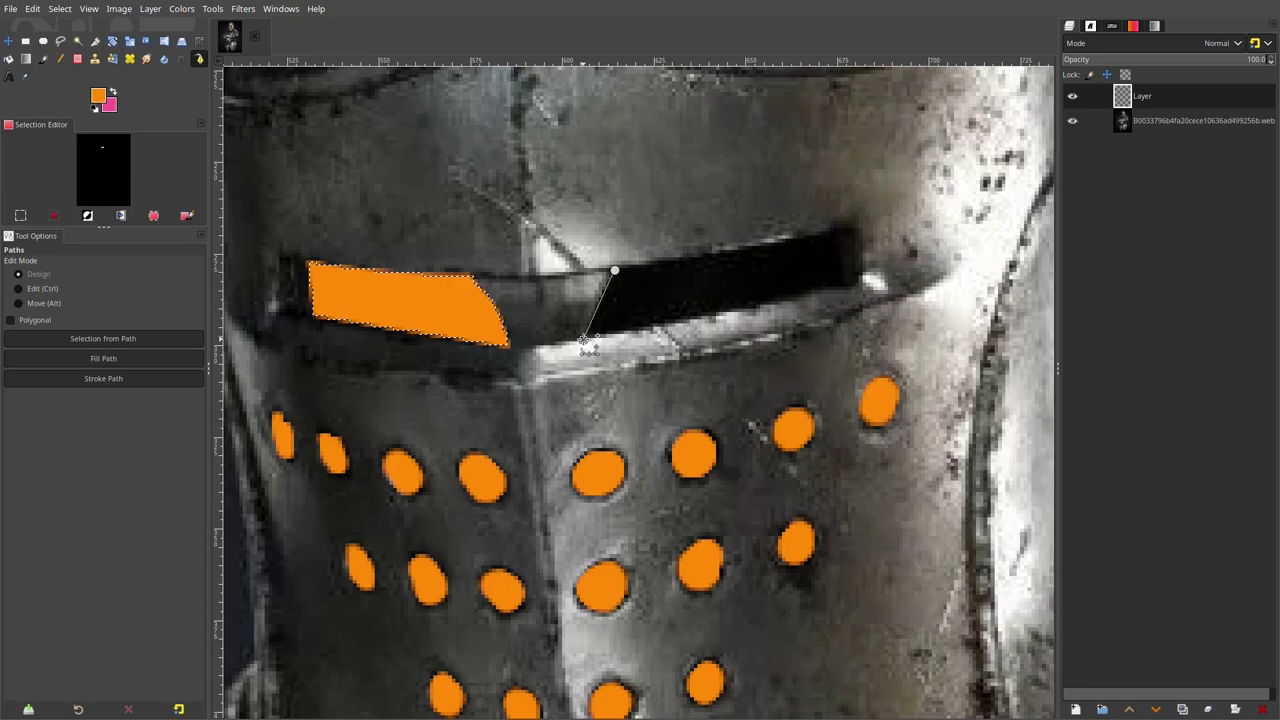
click(845, 289)
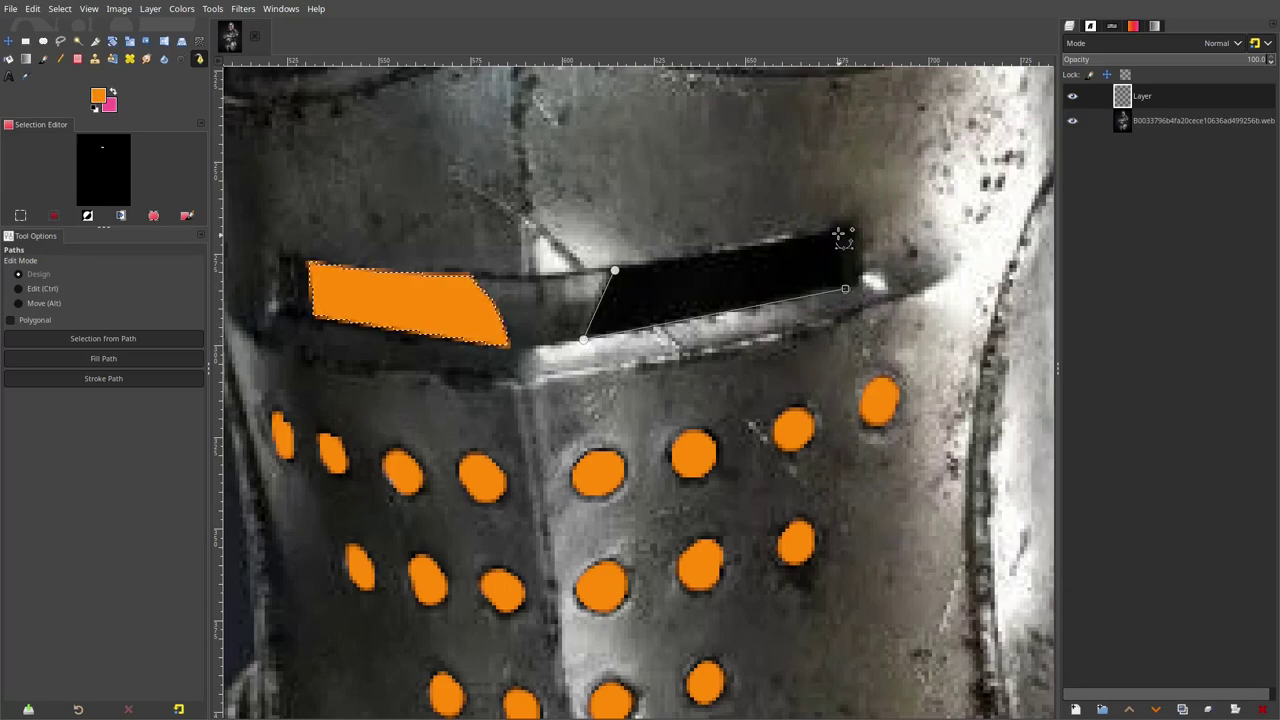
click(837, 232)
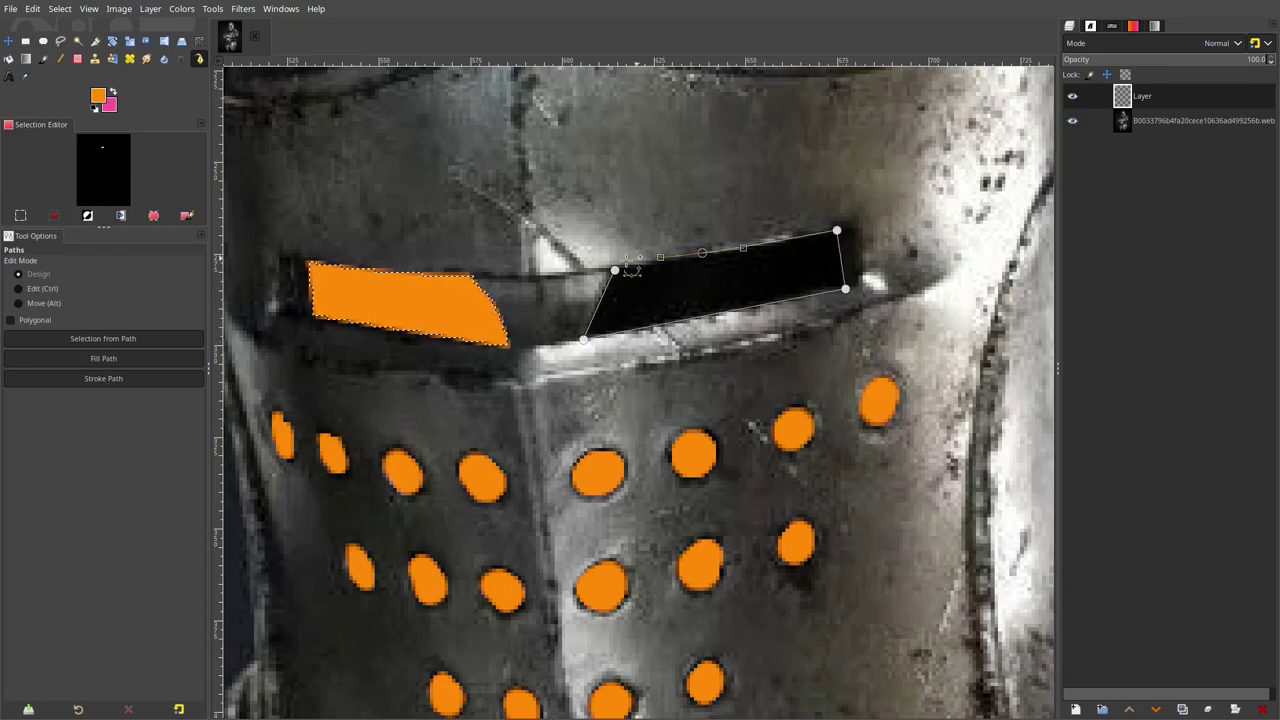
ctrl+click(614, 271)
key(Return)
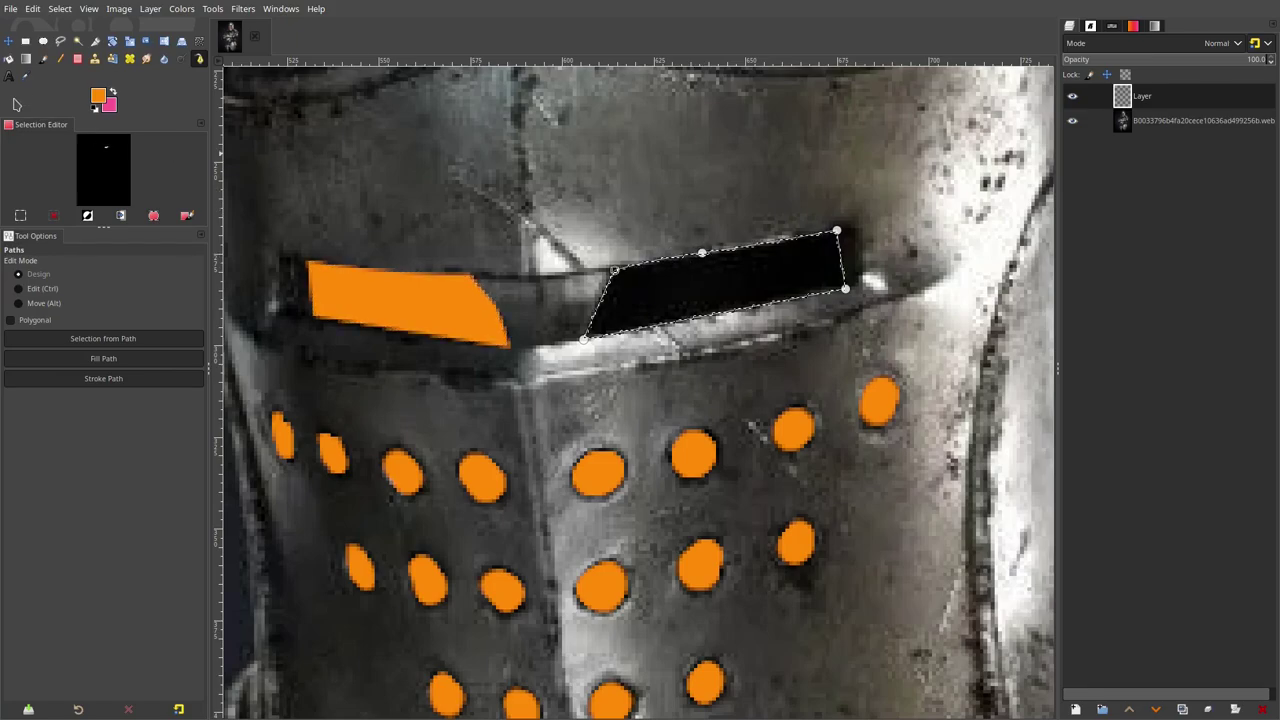
Fill the selected right eye slit with orange and clear the selection.
key(shift+b)
click(370, 172)
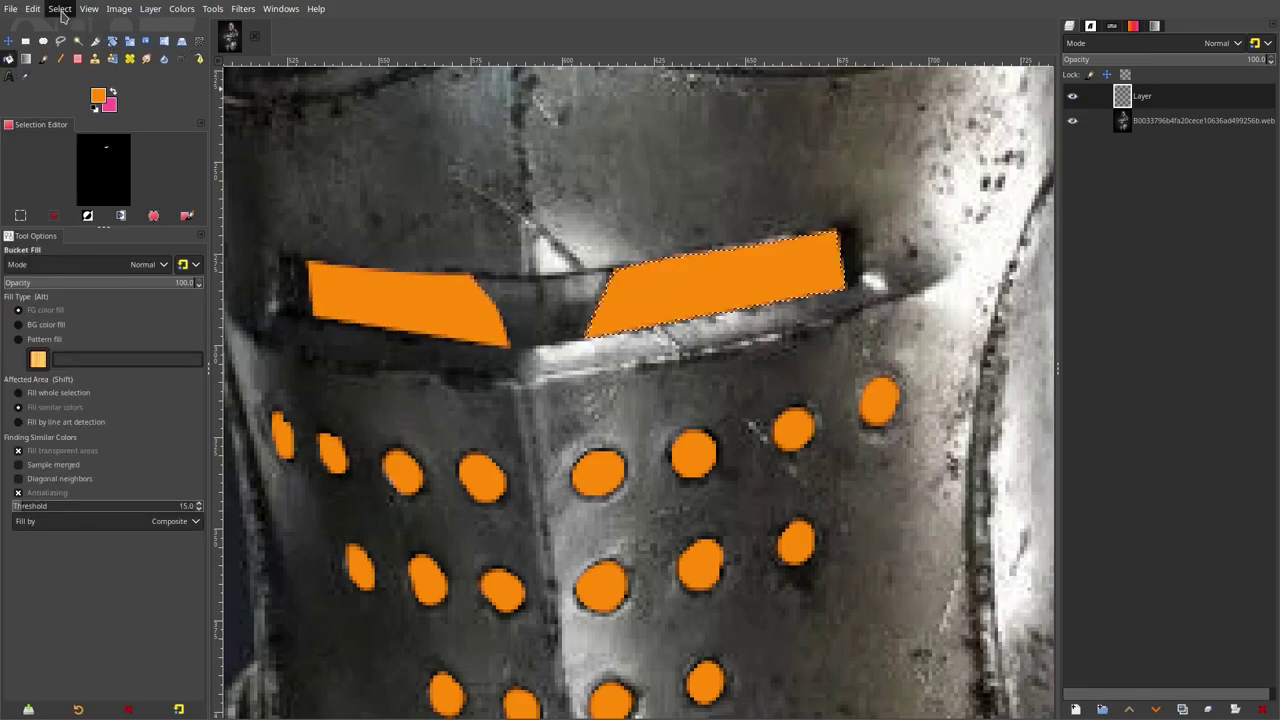
click(60, 8)
click(75, 45)
Examine the helmet from near and far, with the orange layer hidden and shown for comparison.
scroll(731, 269, down, 5)
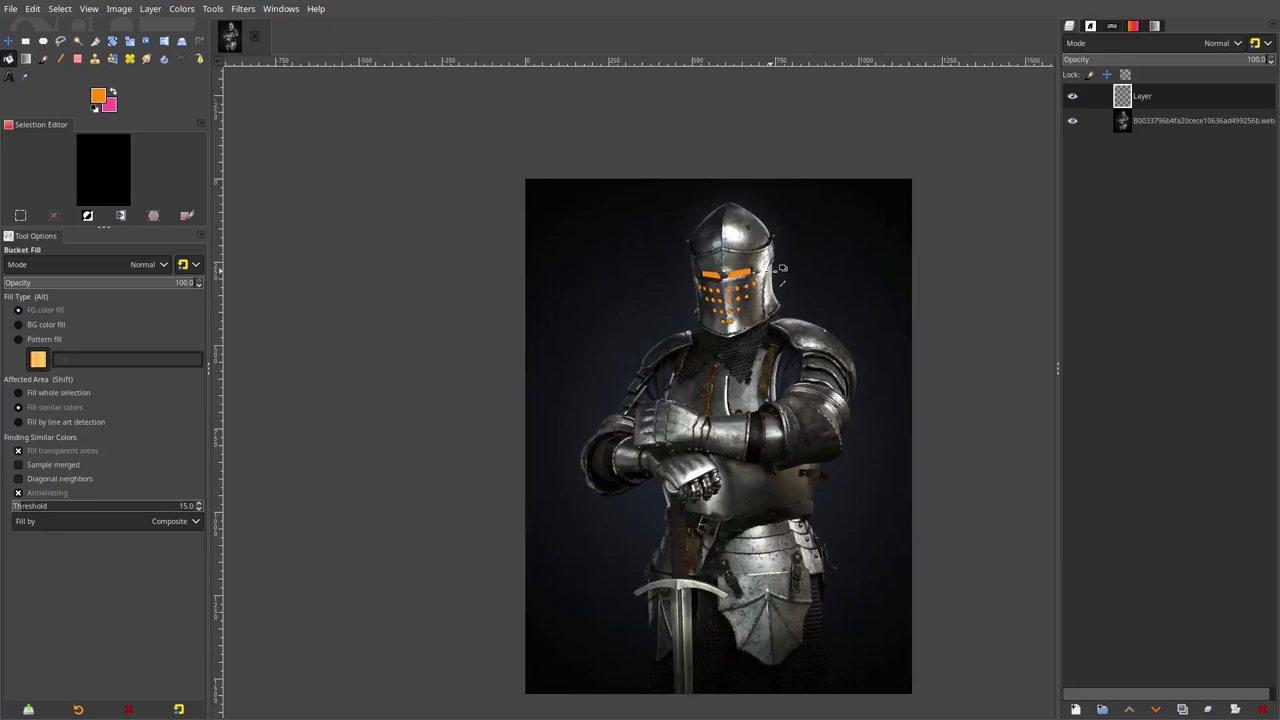
scroll(771, 269, up, 3)
drag(771, 270, 714, 229)
scroll(718, 238, down, 3)
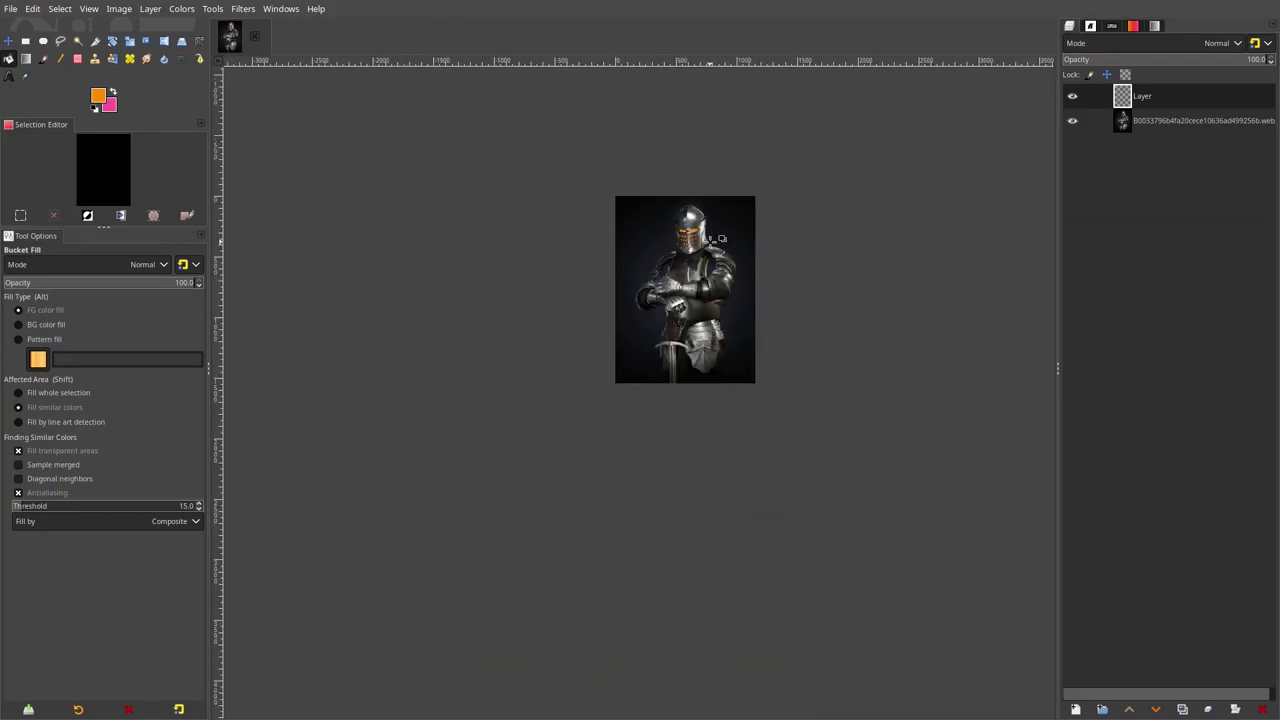
scroll(707, 237, up, 5)
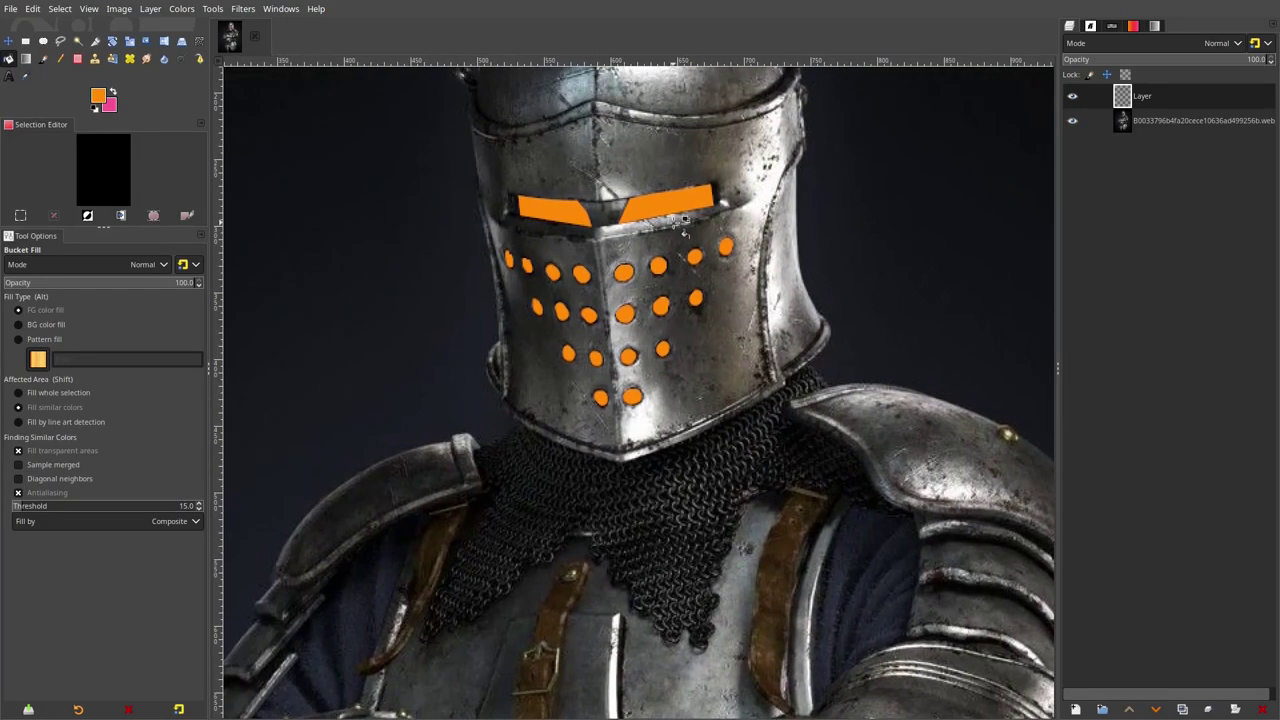
right_click(1189, 96)
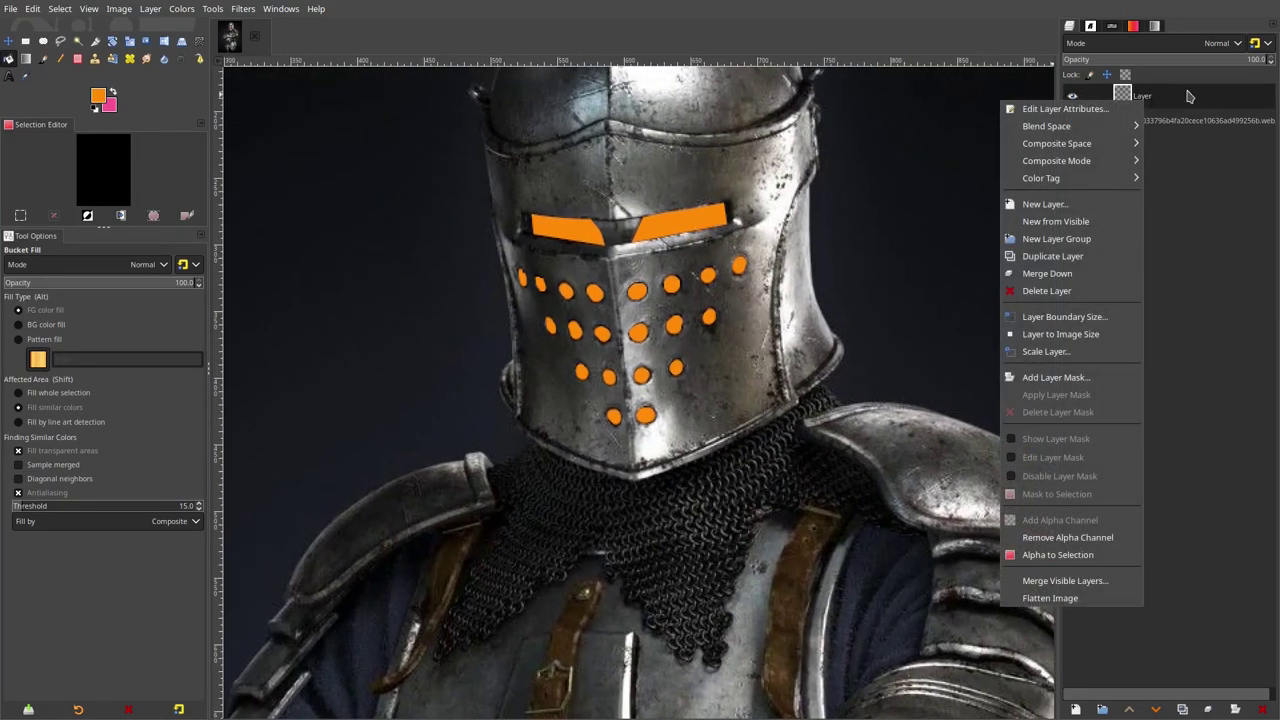
click(1074, 96)
click(1074, 96)
click(1074, 96)
click(1074, 96)
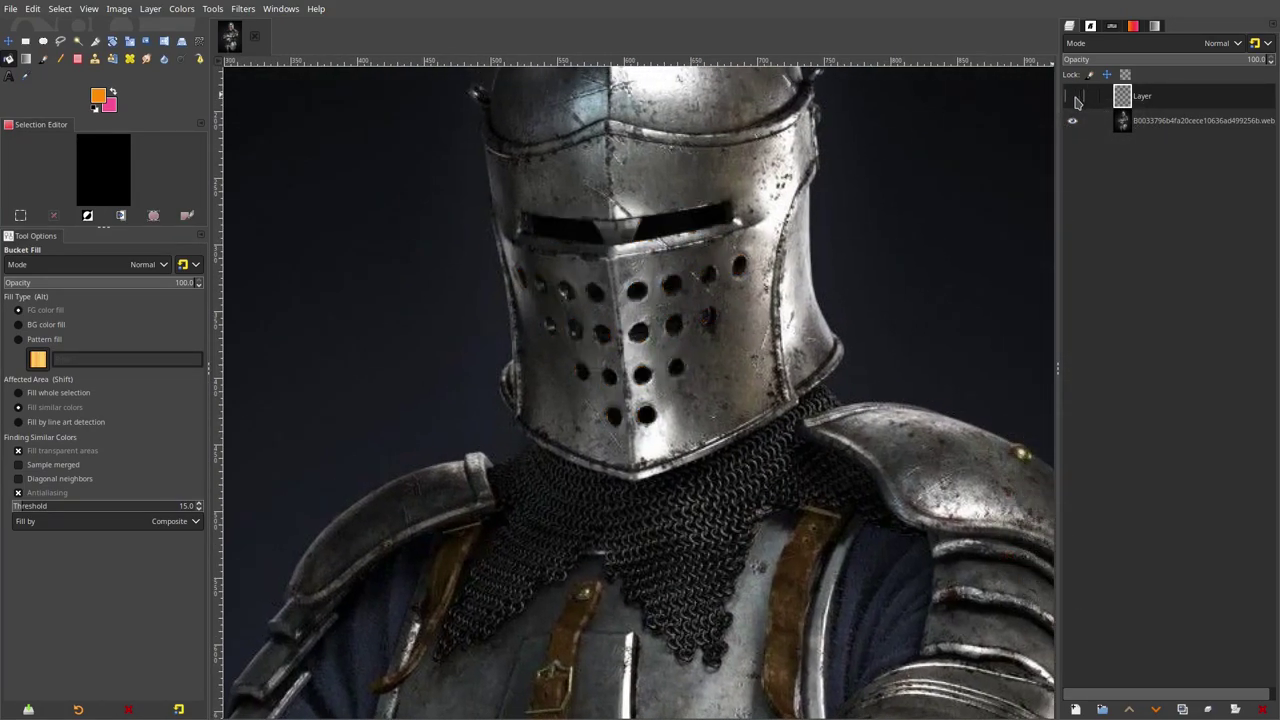
click(1074, 96)
click(1074, 96)
click(1074, 96)
Duplicate the layer holding the orange eye slits and breathing holes.
right_click(1120, 102)
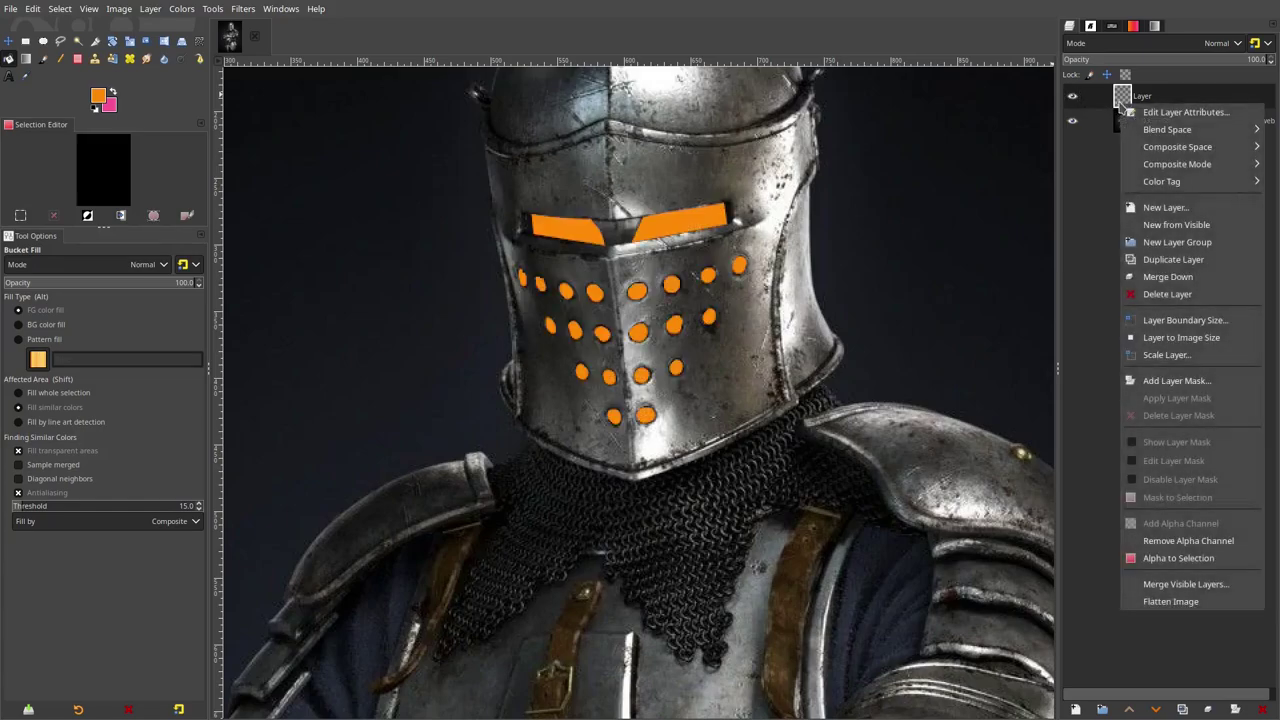
click(1184, 262)
drag(988, 264, 956, 310)
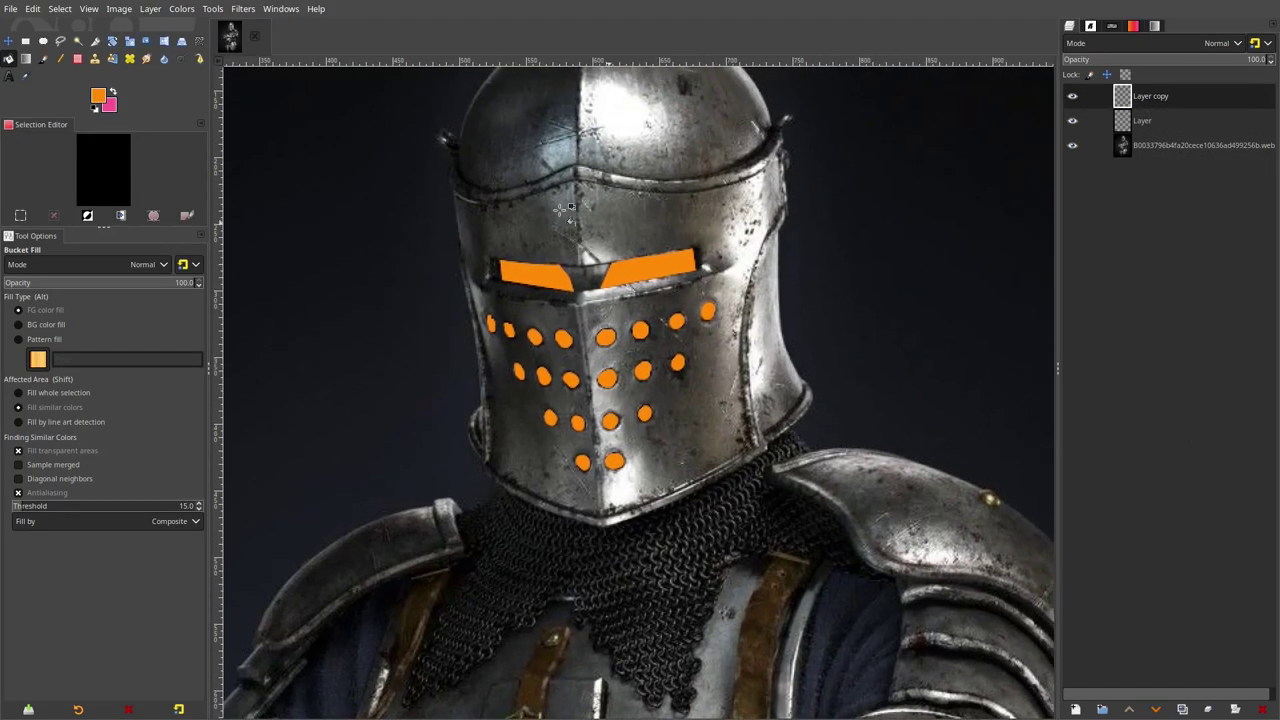
Apply a Gaussian Blur with Size X and Size Y of 10.15 to the duplicated orange layer.
click(244, 9)
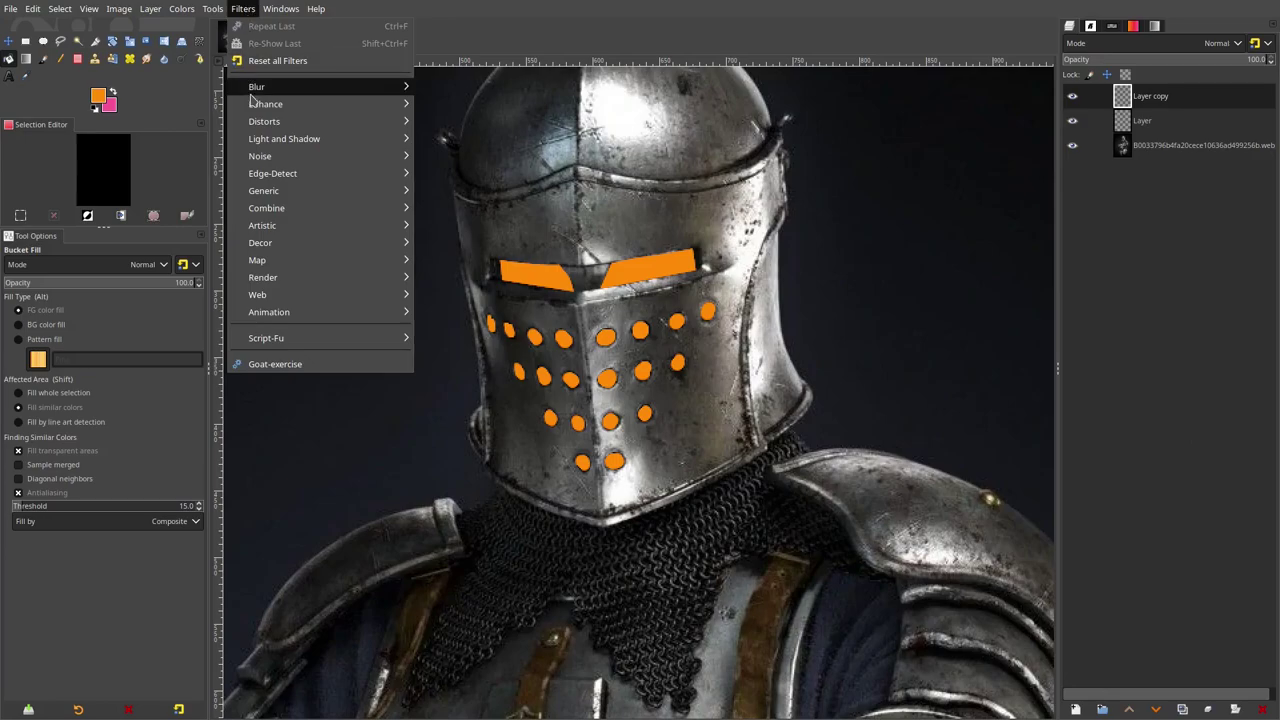
mouse_move(394, 92)
click(456, 104)
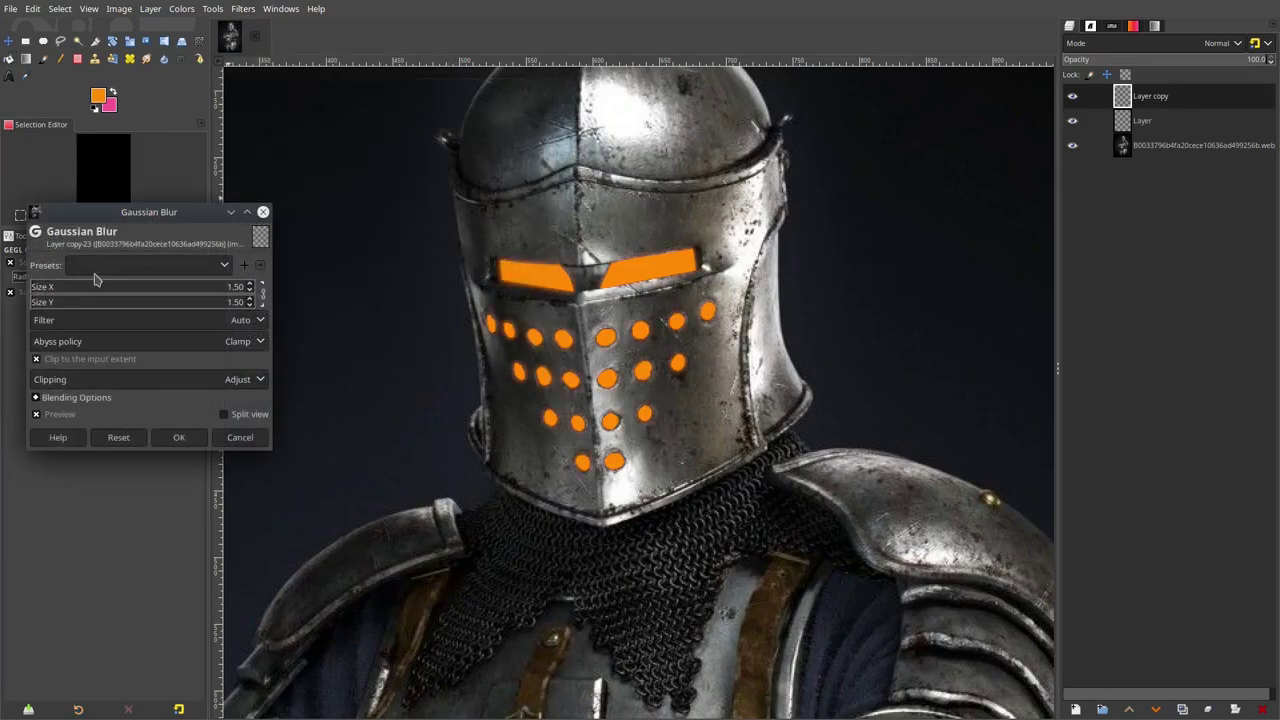
mouse_move(38, 287)
mouse_down()
mouse_move(164, 288)
mouse_move(46, 289)
mouse_up()
scroll(682, 381, down, 5)
scroll(708, 398, up, 2)
scroll(622, 383, up, 3)
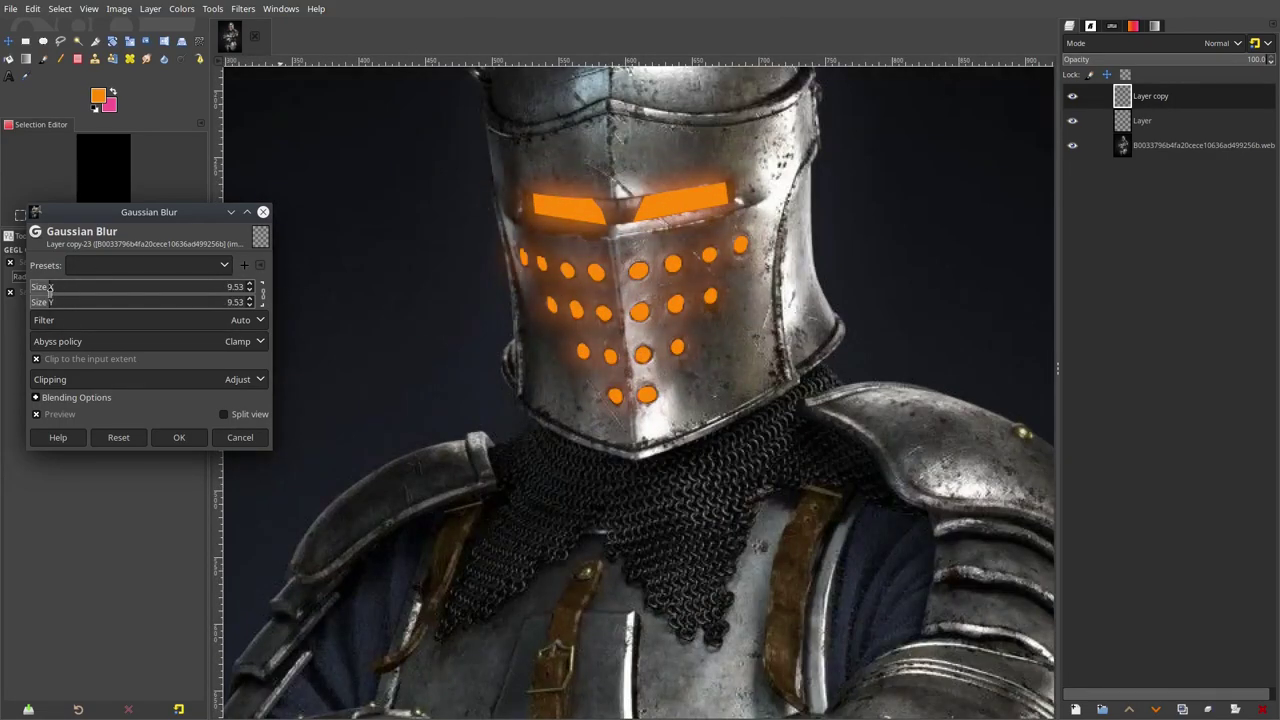
scroll(640, 293, down, 2)
scroll(650, 260, up, 2)
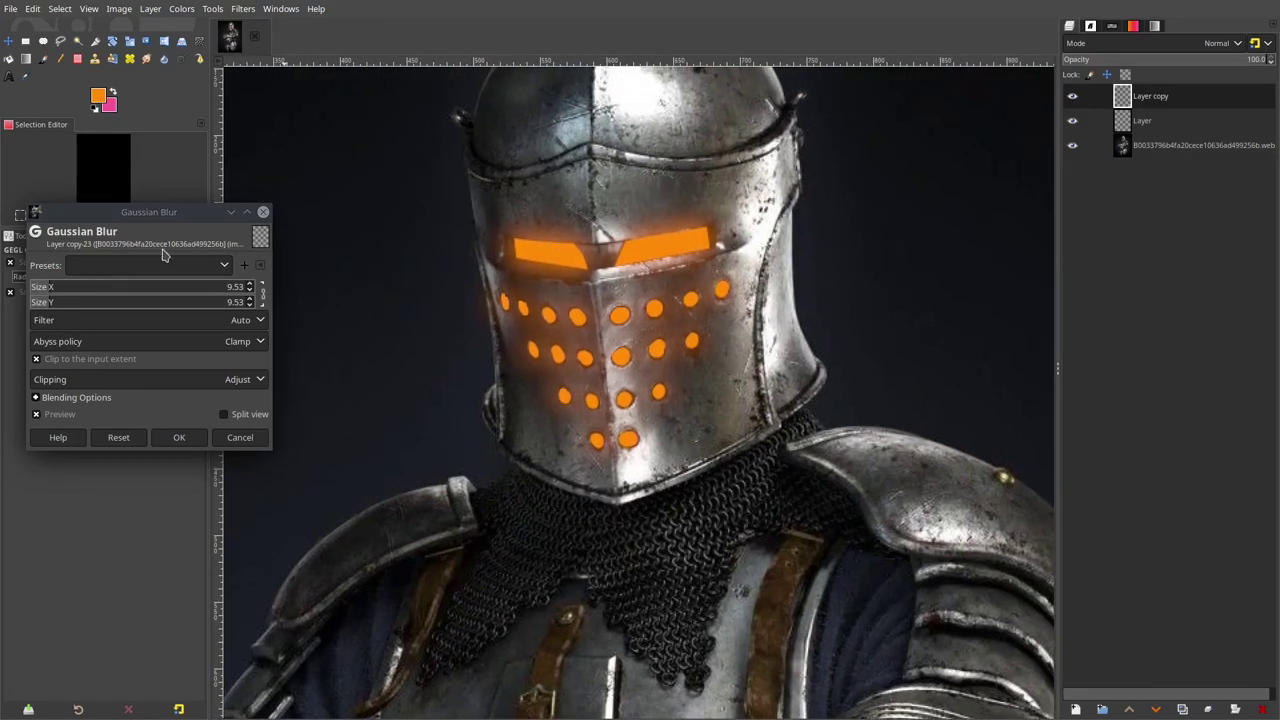
click(50, 287)
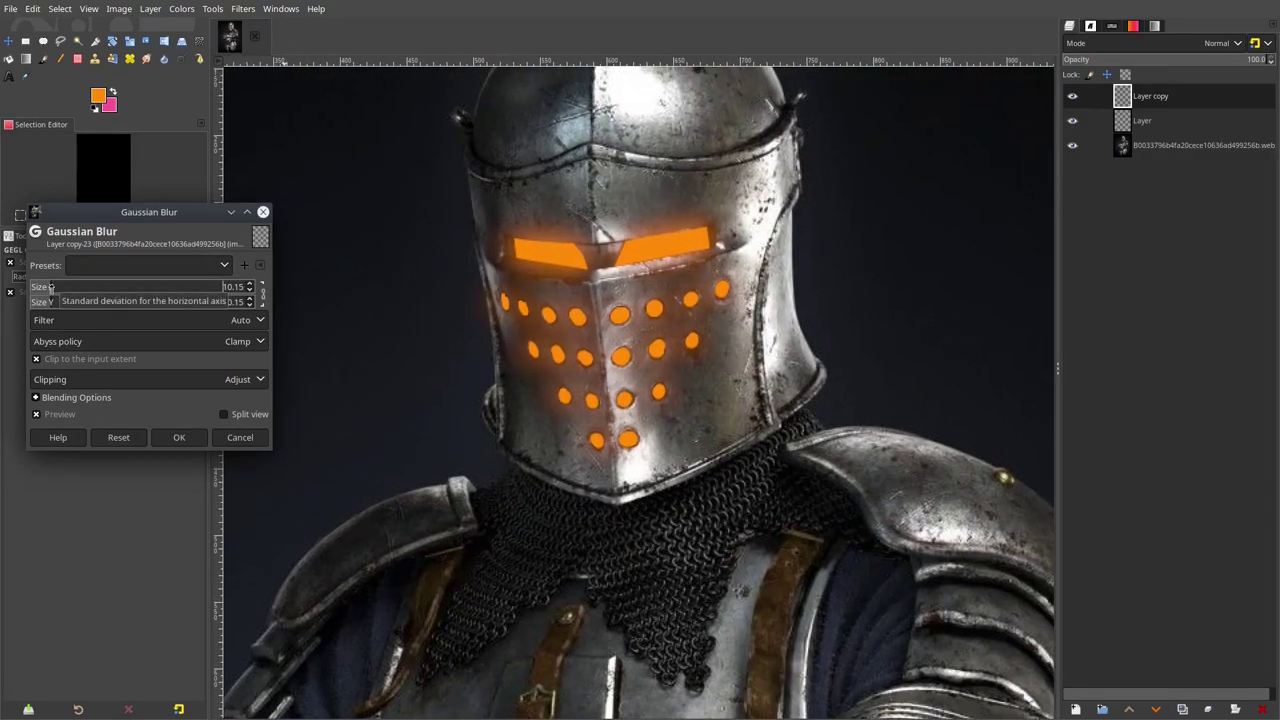
click(183, 442)
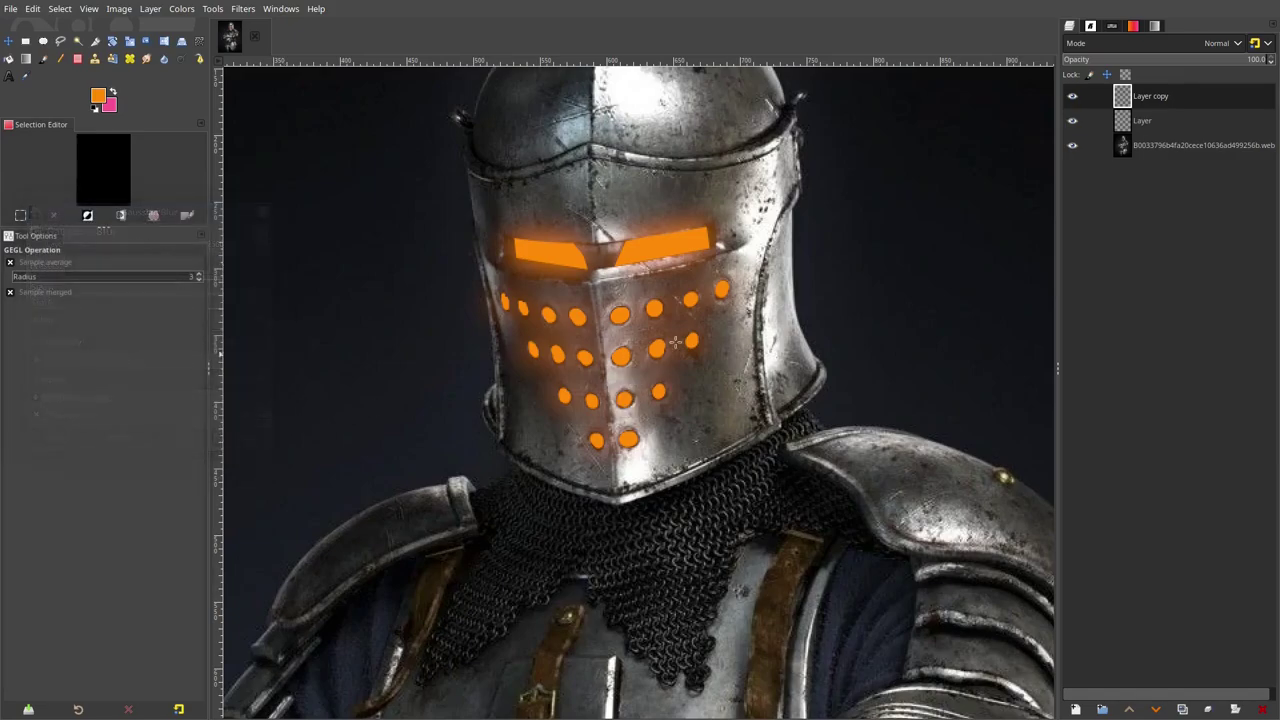
Compare the glow with the sharp orange layer and the blurred copy each hidden and shown.
drag(863, 303, 852, 280)
scroll(829, 250, up, 3)
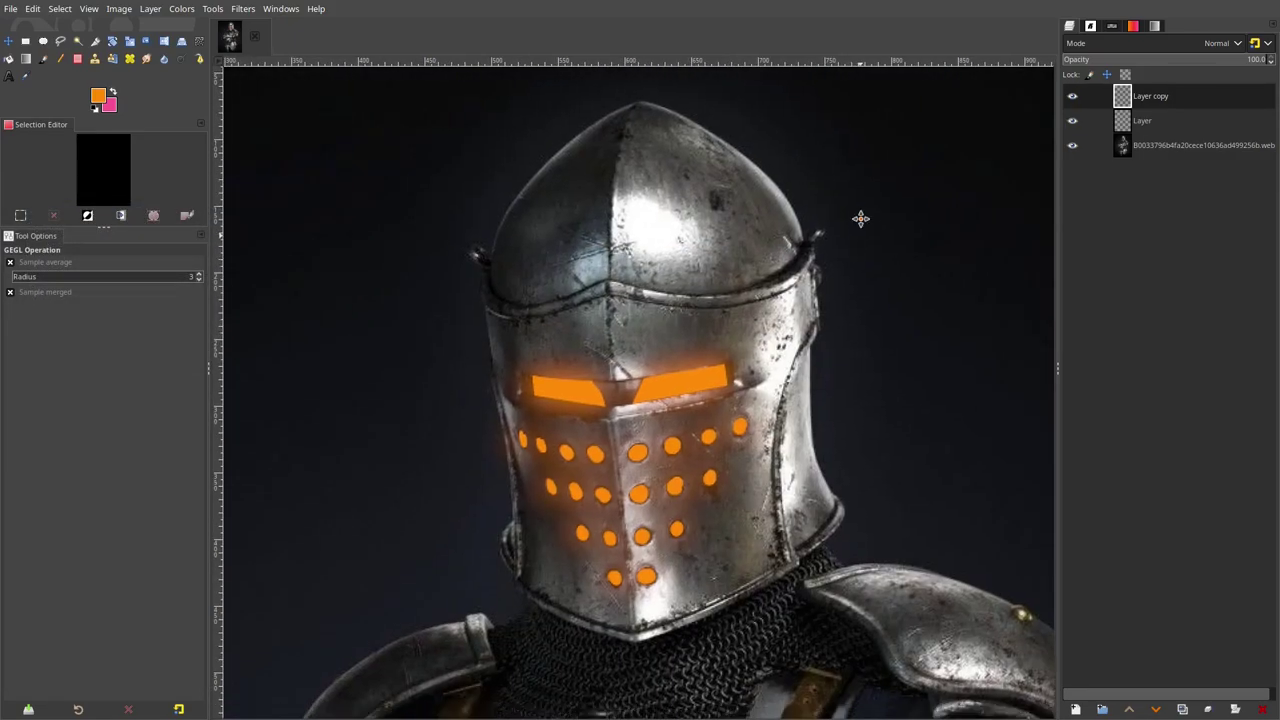
click(1075, 120)
click(1075, 120)
click(1074, 121)
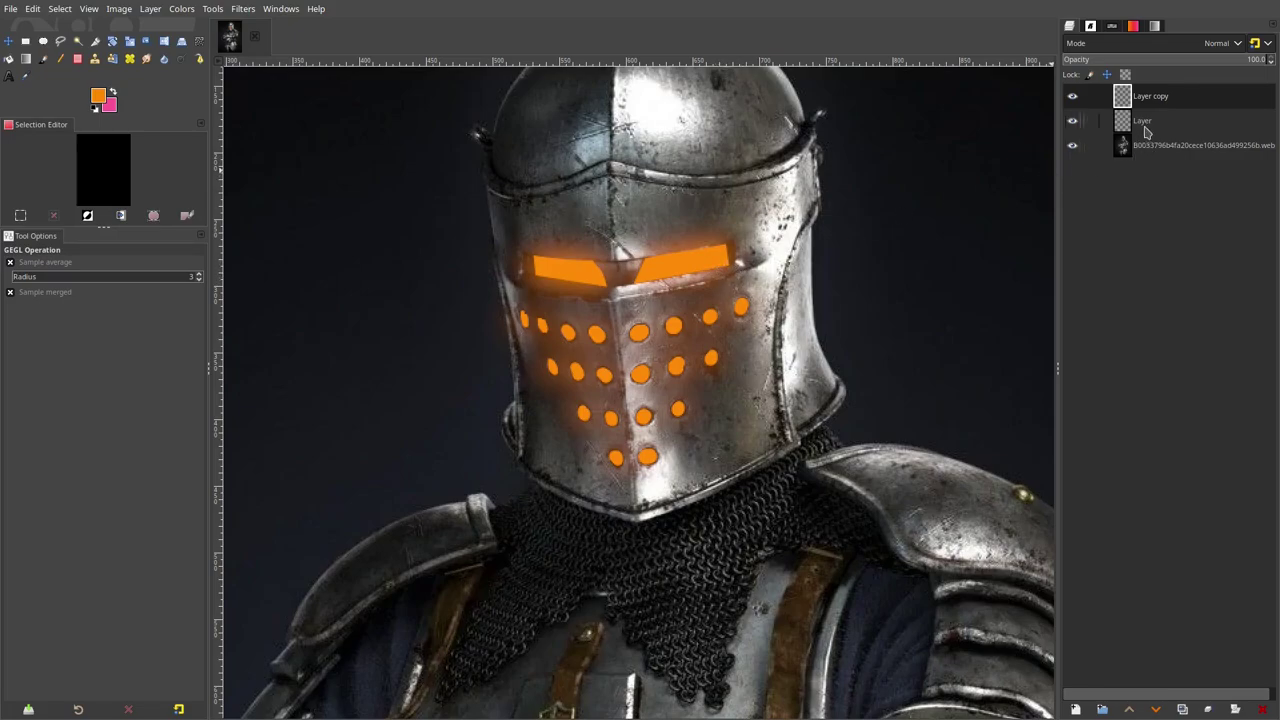
click(1146, 128)
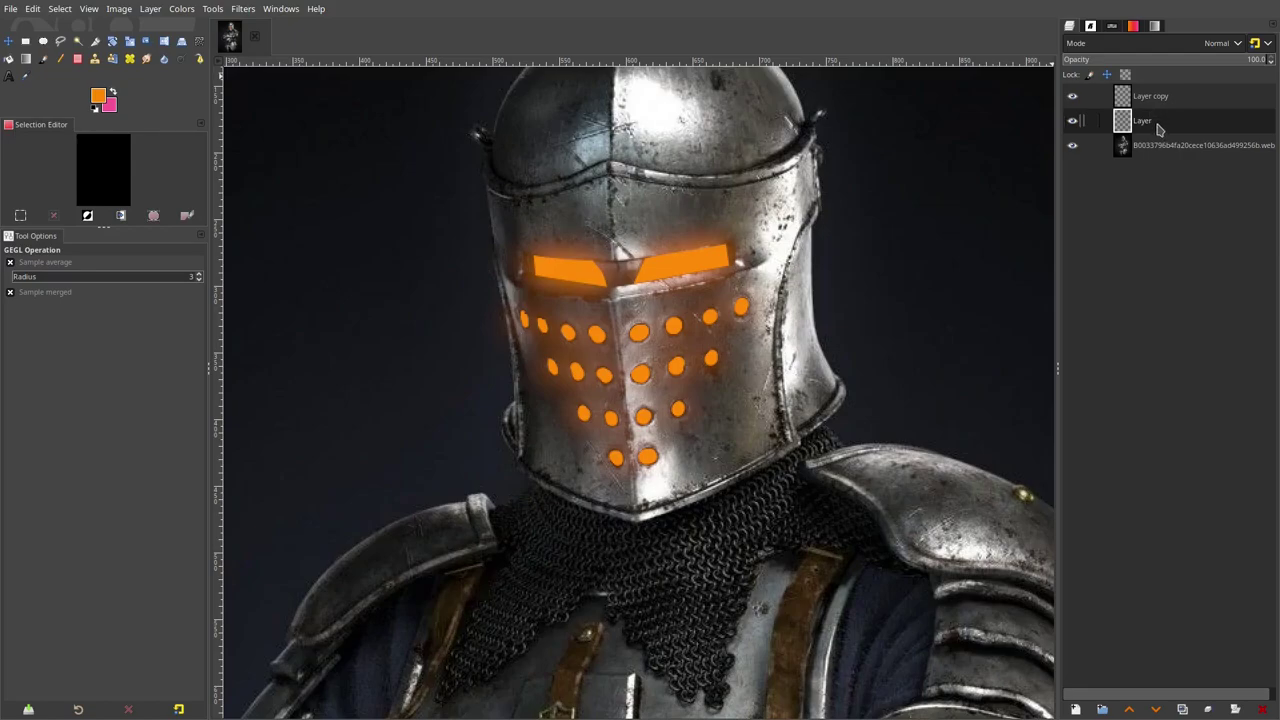
right_click(1158, 129)
click(1074, 124)
click(1074, 124)
click(1074, 124)
click(1074, 124)
click(1074, 124)
click(1074, 123)
click(1074, 123)
click(1073, 97)
click(1074, 97)
click(1076, 97)
click(1077, 97)
Duplicate the sharp orange layer and set the new copy's blend mode to Dodge.
right_click(1158, 120)
click(1104, 272)
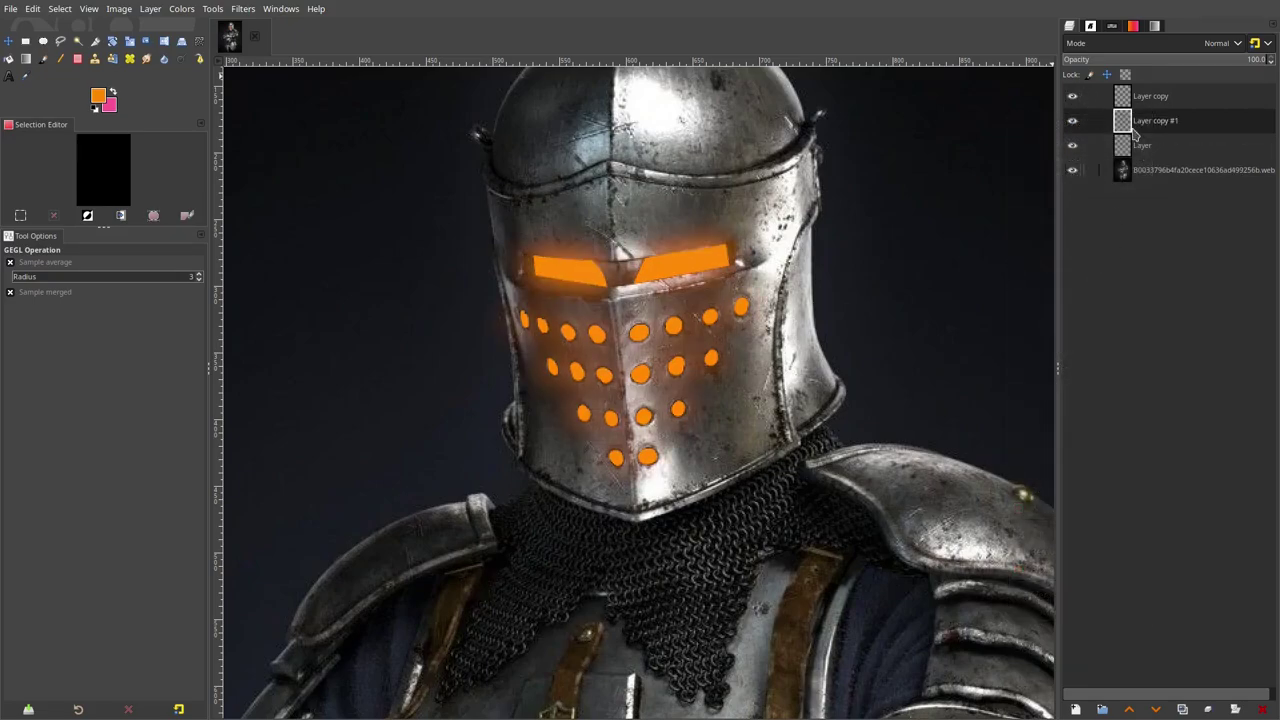
click(1168, 52)
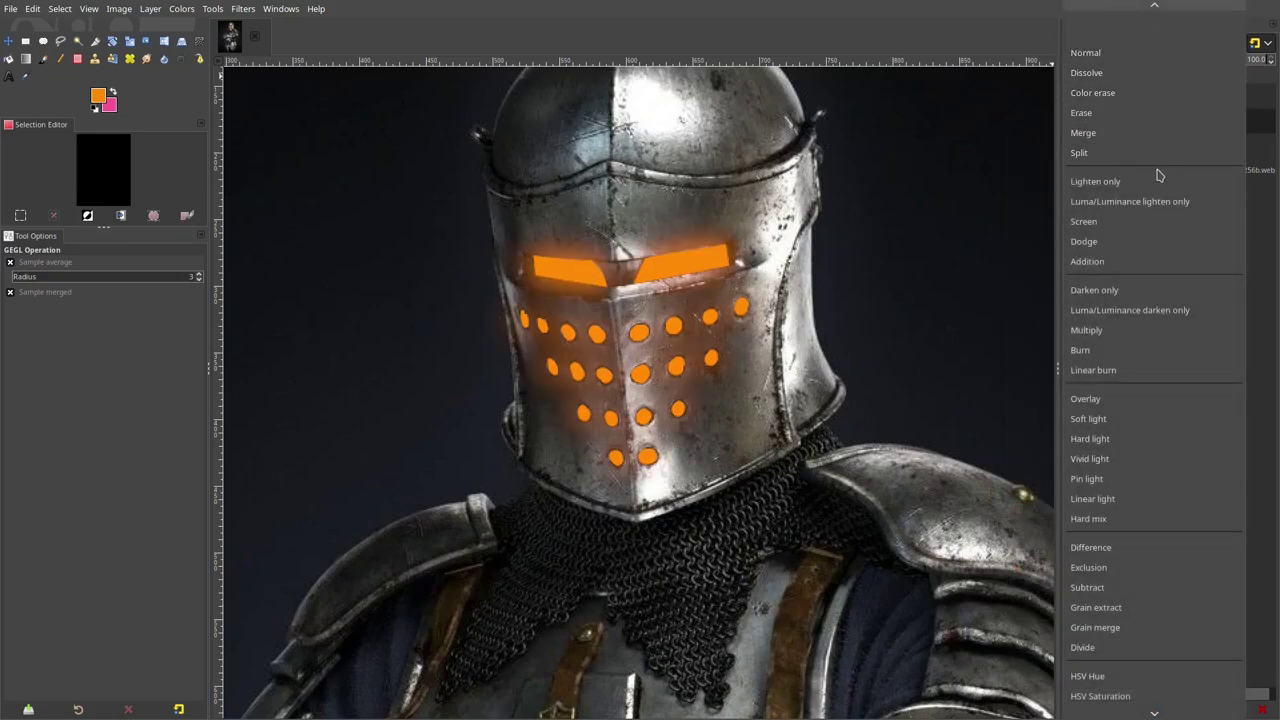
click(1100, 241)
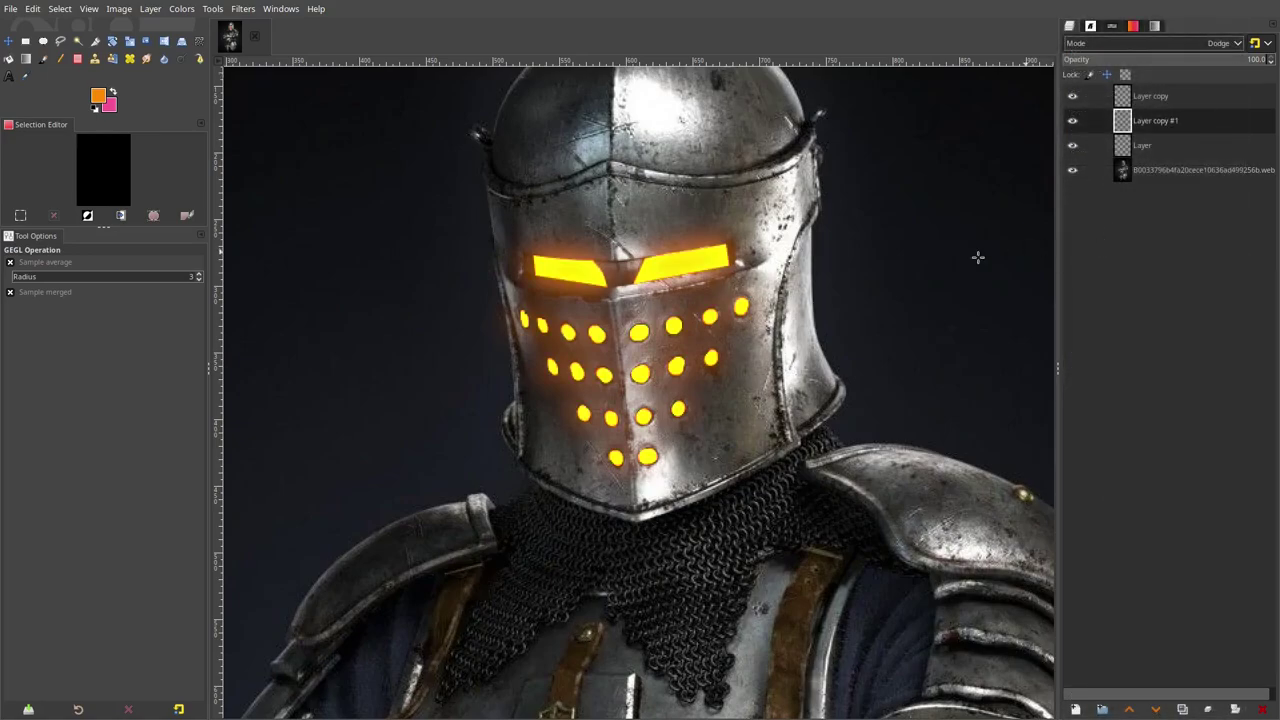
scroll(613, 355, down, 2)
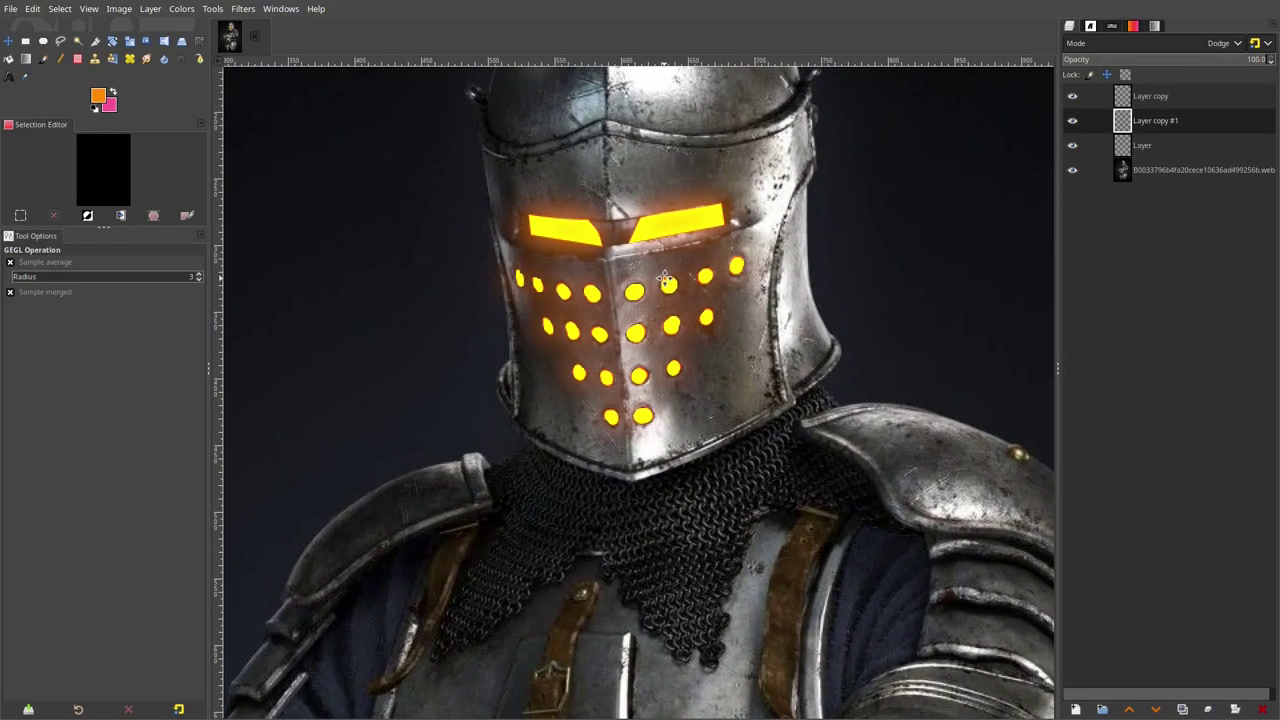
click(243, 9)
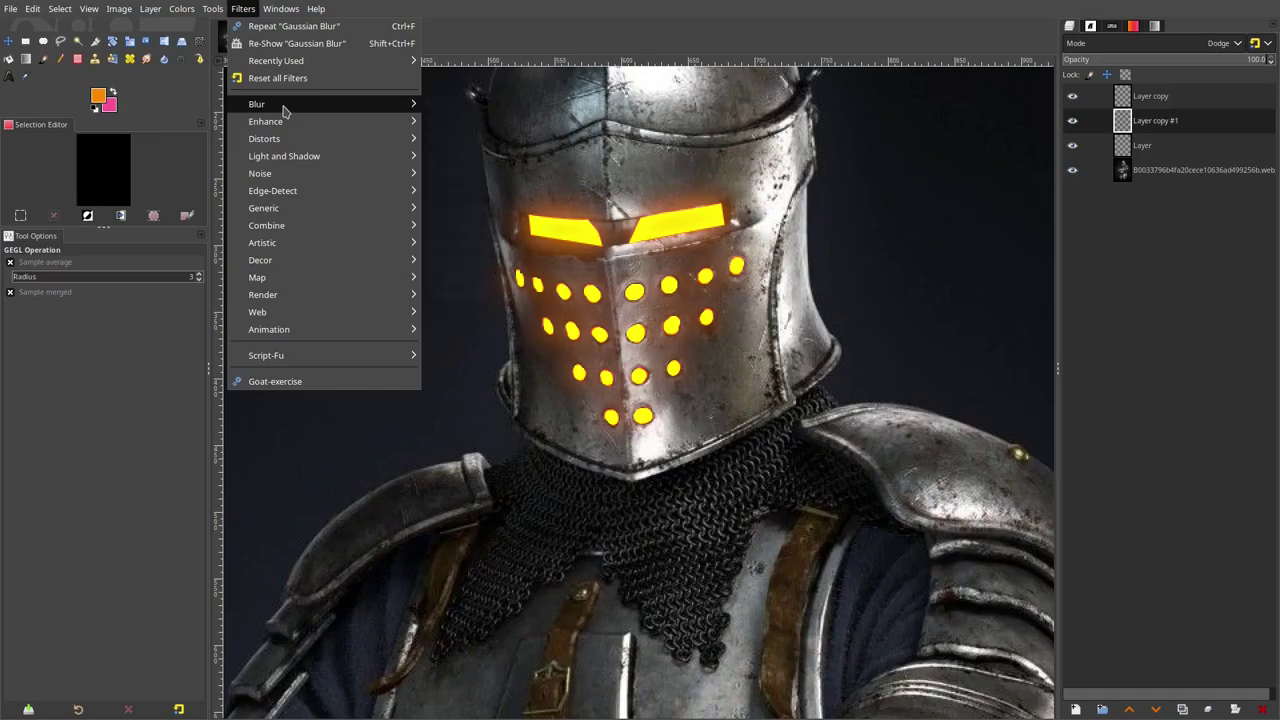
mouse_move(286, 104)
click(437, 121)
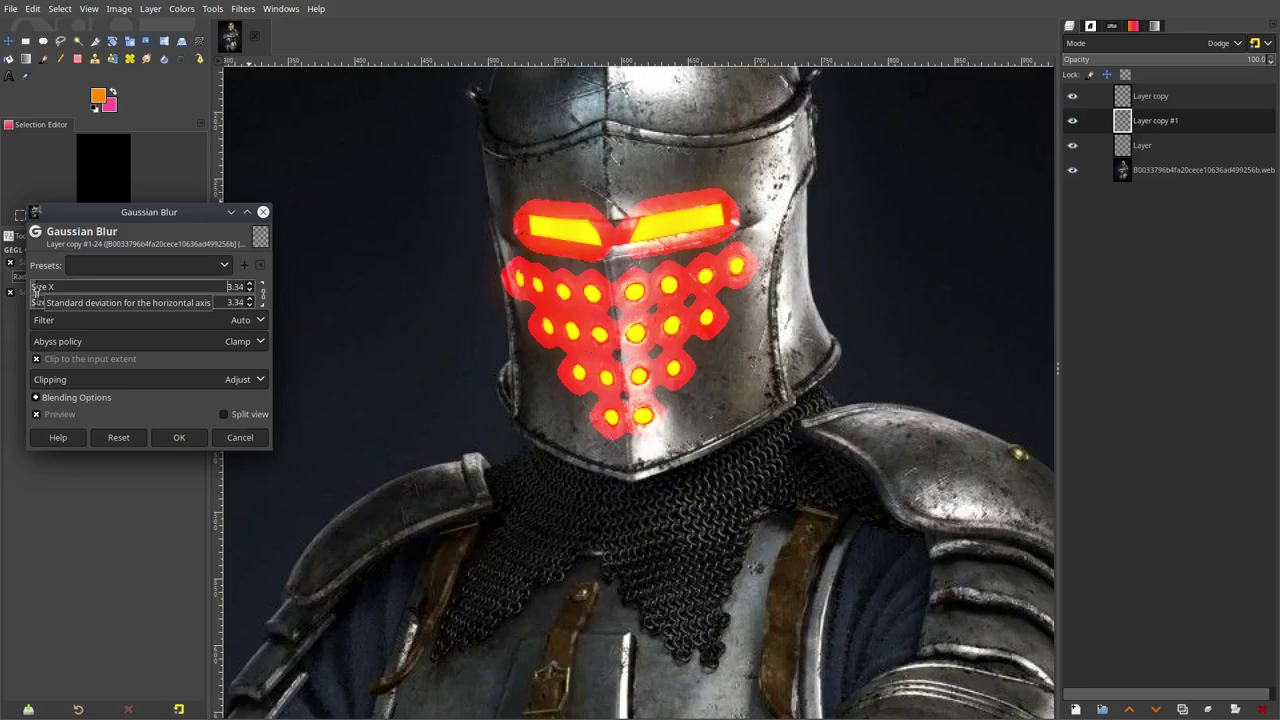
click(240, 437)
Lower the Dodge layer's saturation to -93.3 with Hue-Saturation.
click(182, 9)
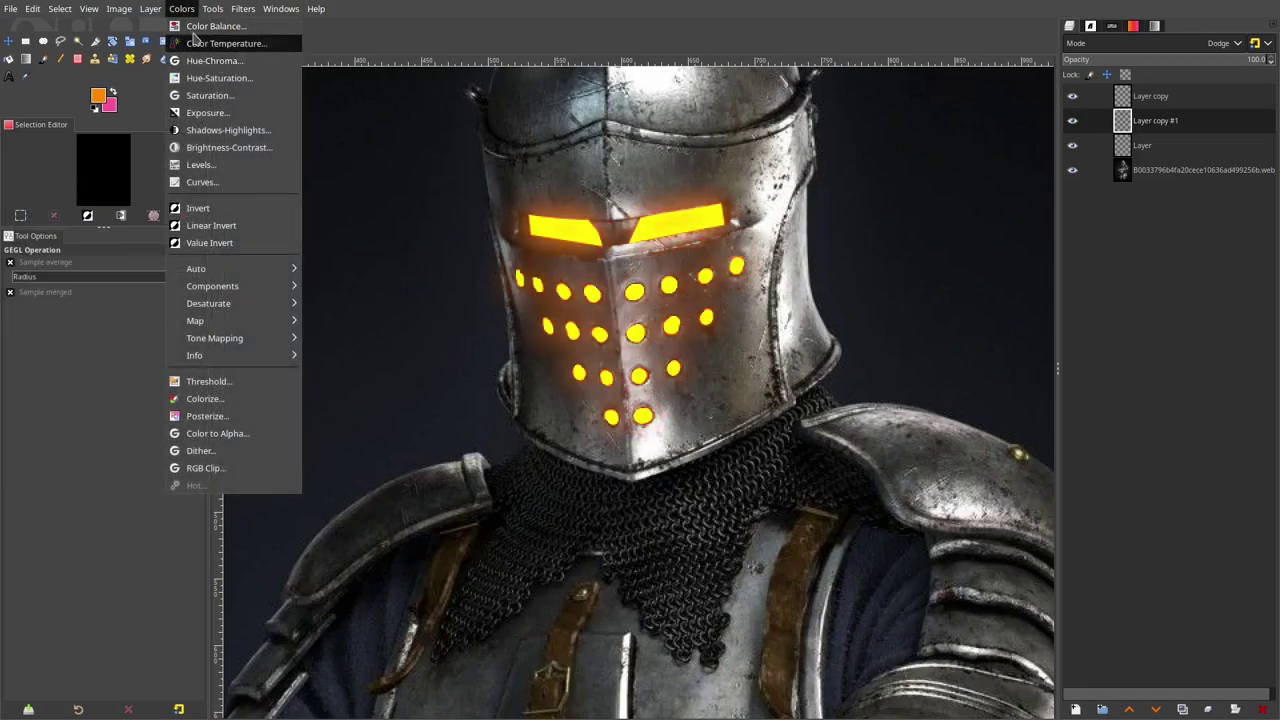
click(215, 80)
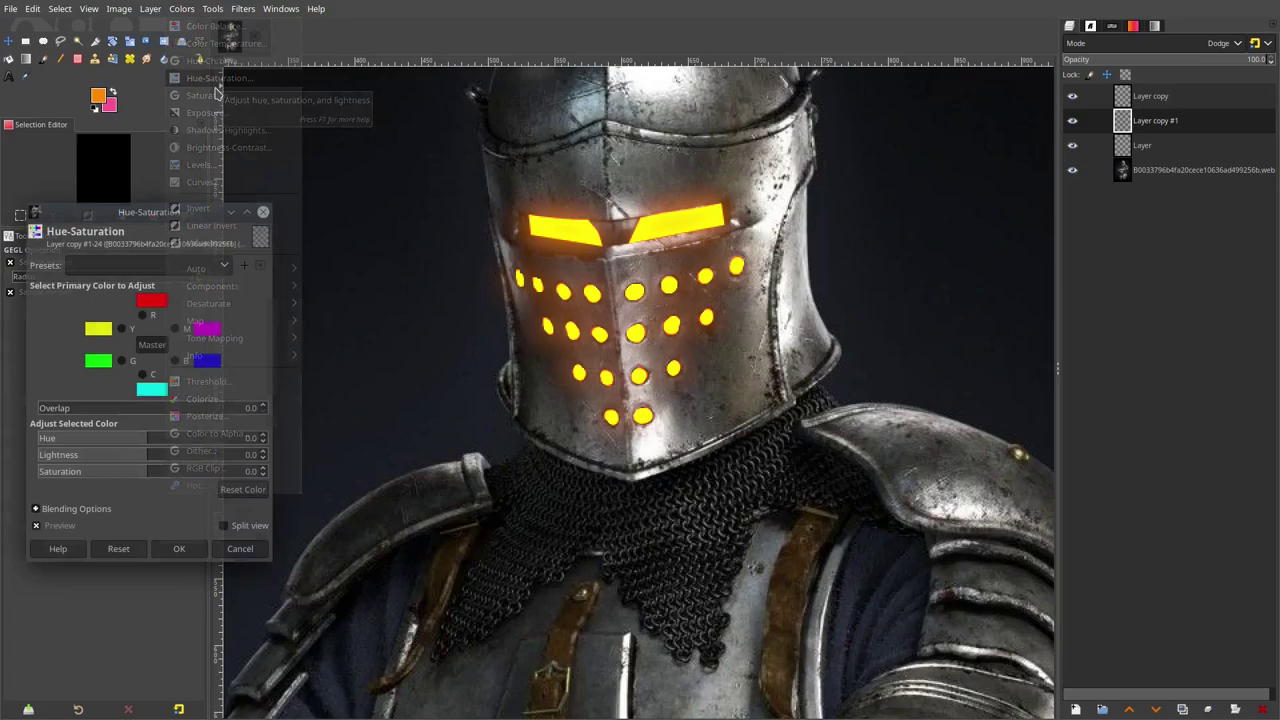
drag(86, 470, 48, 474)
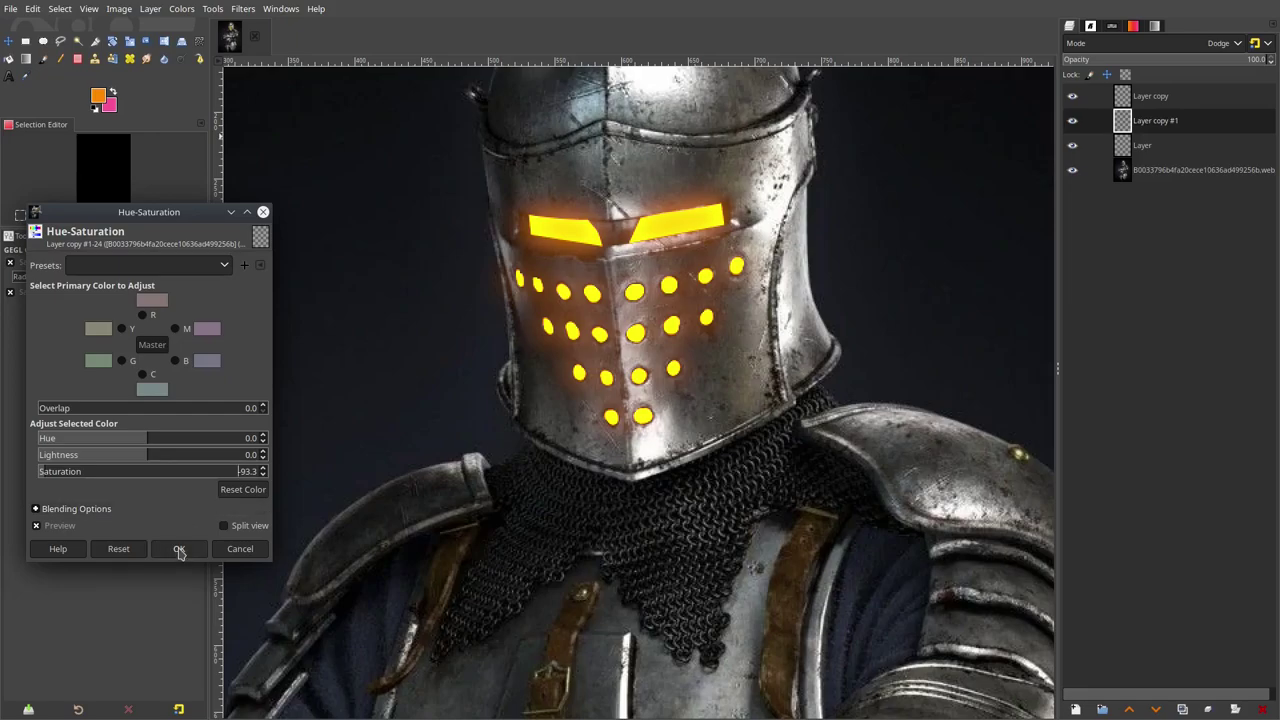
click(179, 549)
click(243, 9)
mouse_move(284, 112)
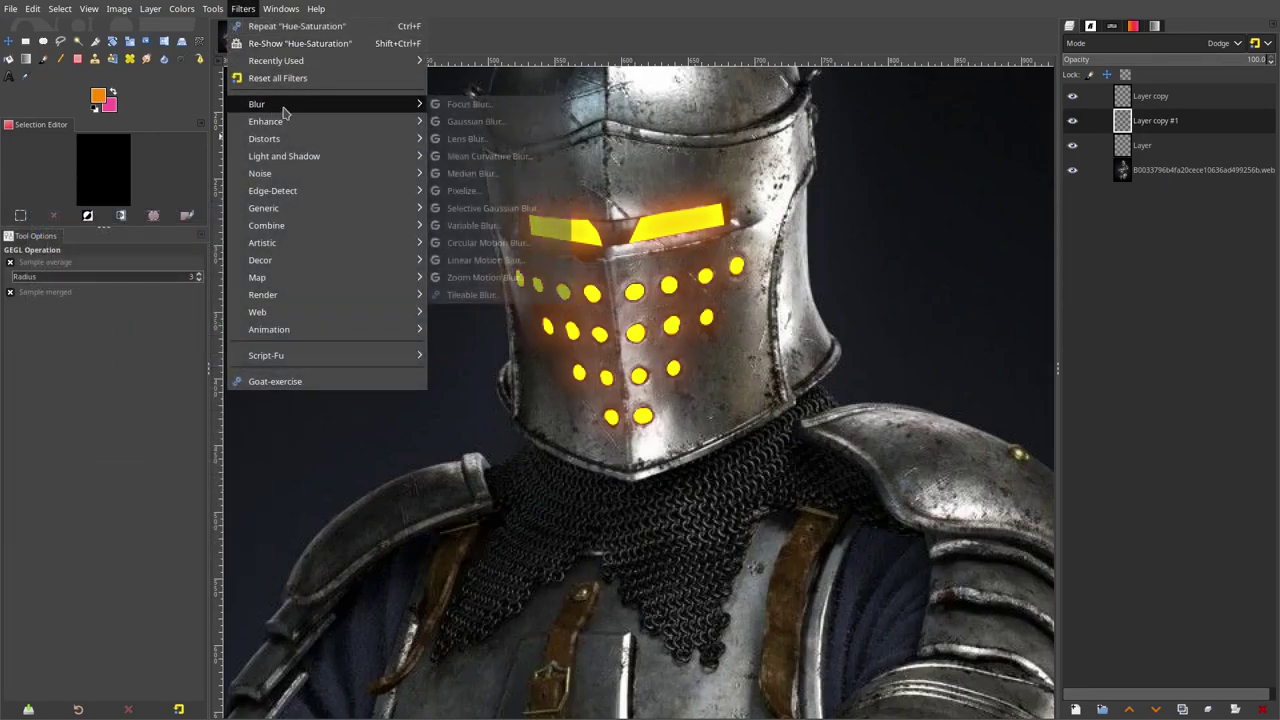
click(475, 121)
drag(40, 289, 39, 287)
key(Escape)
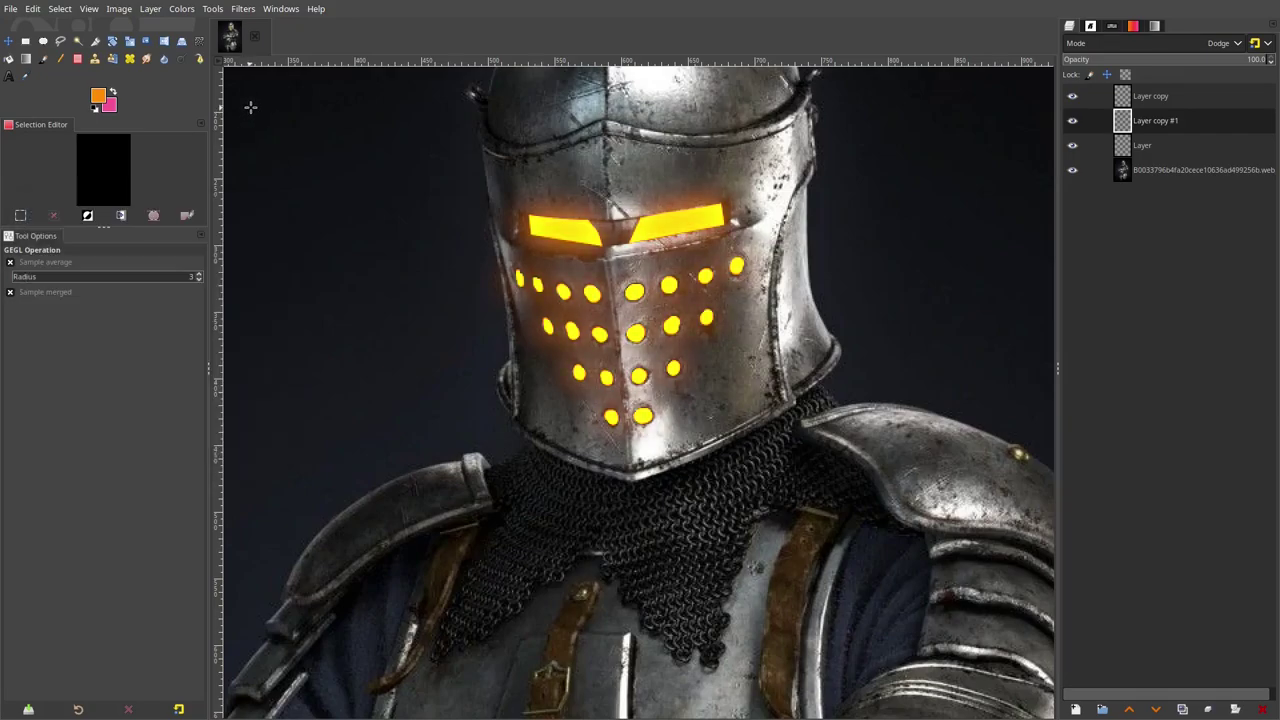
Try a Gaussian Blur with Size X and Size Y of 3.03 on the Dodge-mode copy.
key(ctrl+z)
key(ctrl+y)
click(243, 8)
click(290, 43)
drag(36, 288, 35, 288)
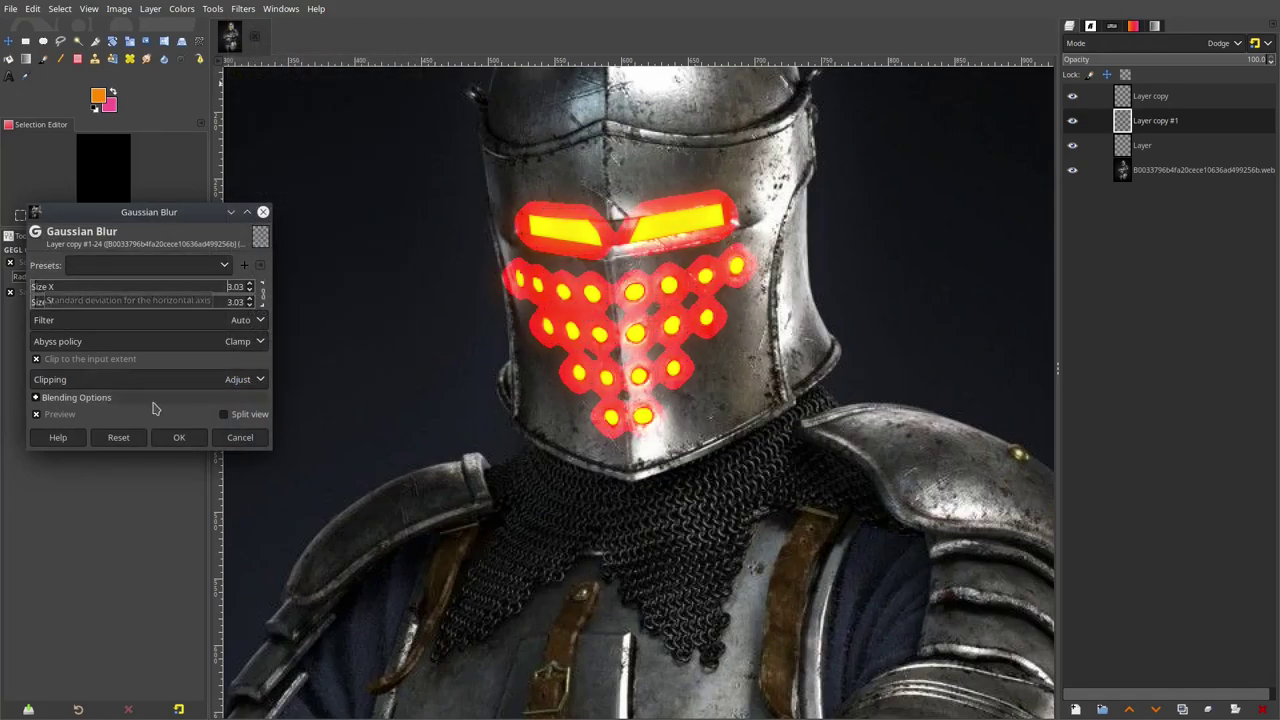
click(179, 437)
Try Hue-Saturation on the blurred Dodge copy with saturation at -34.5 and lightness at 100.
click(181, 8)
click(206, 78)
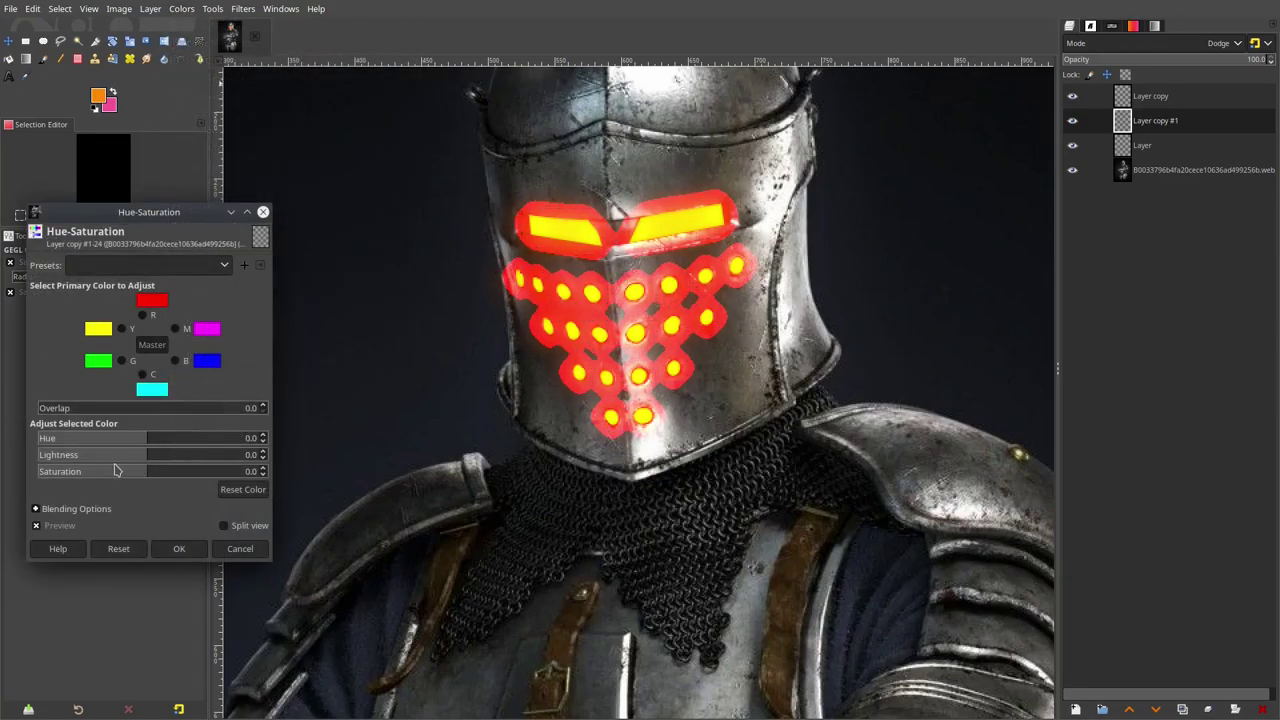
click(93, 471)
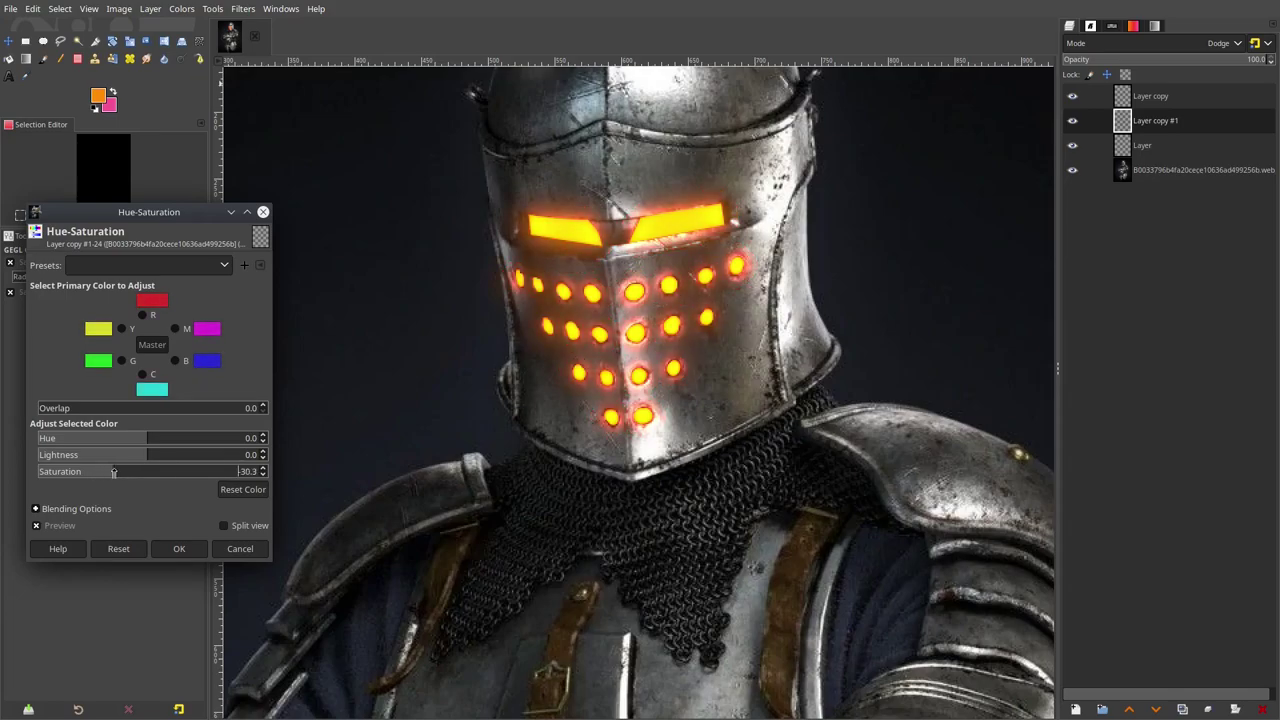
scroll(453, 377, down, 3)
scroll(610, 376, up, 3)
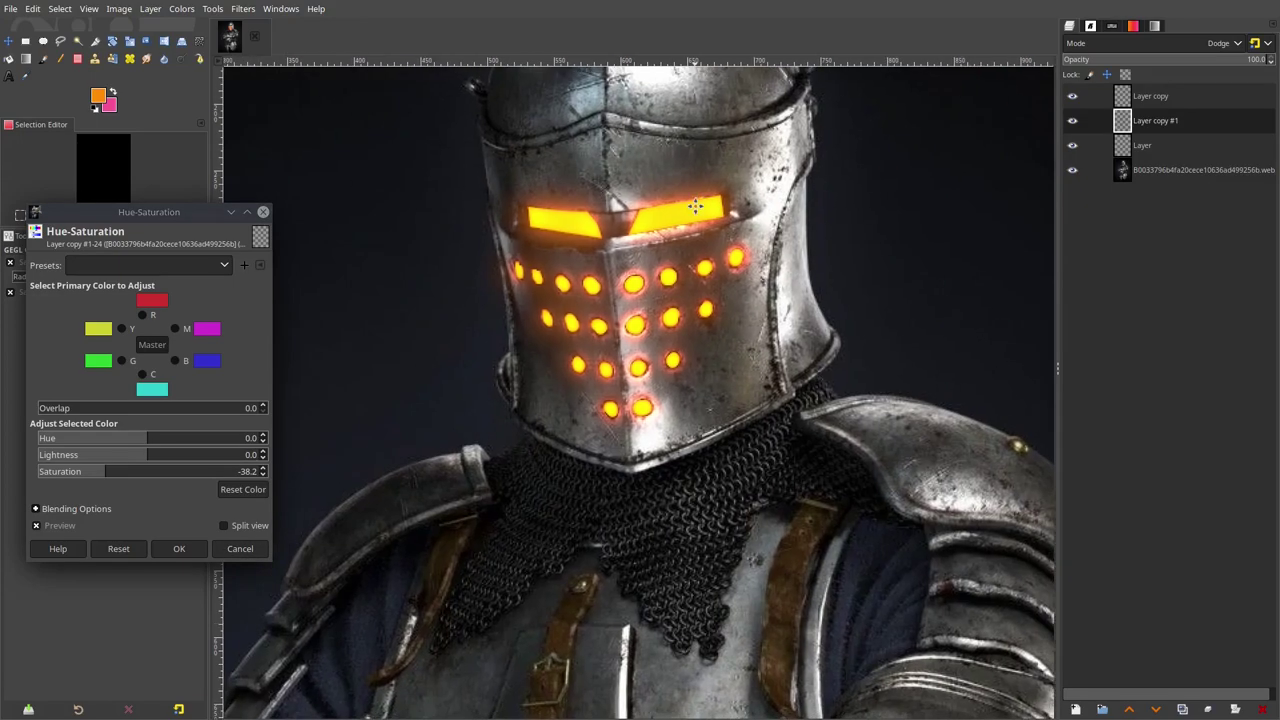
scroll(660, 232, up, 2)
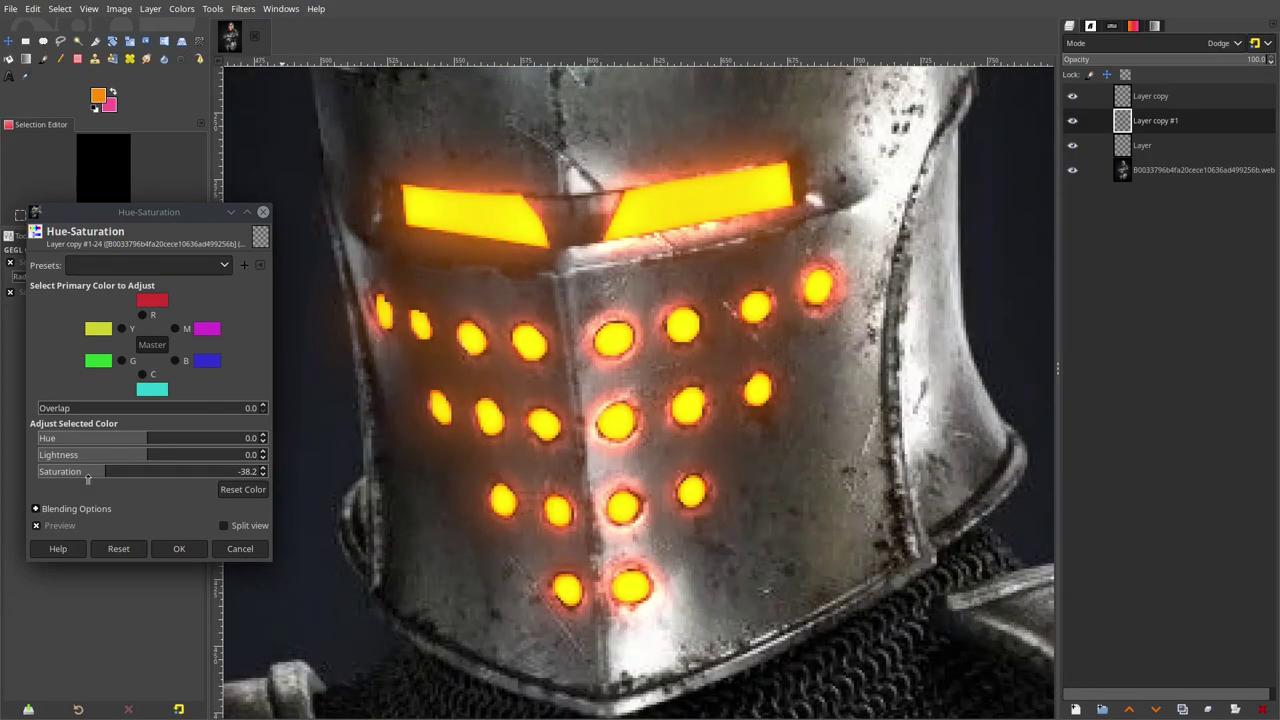
drag(87, 478, 126, 474)
scroll(688, 334, down, 1)
scroll(689, 335, down, 6)
scroll(586, 320, up, 3)
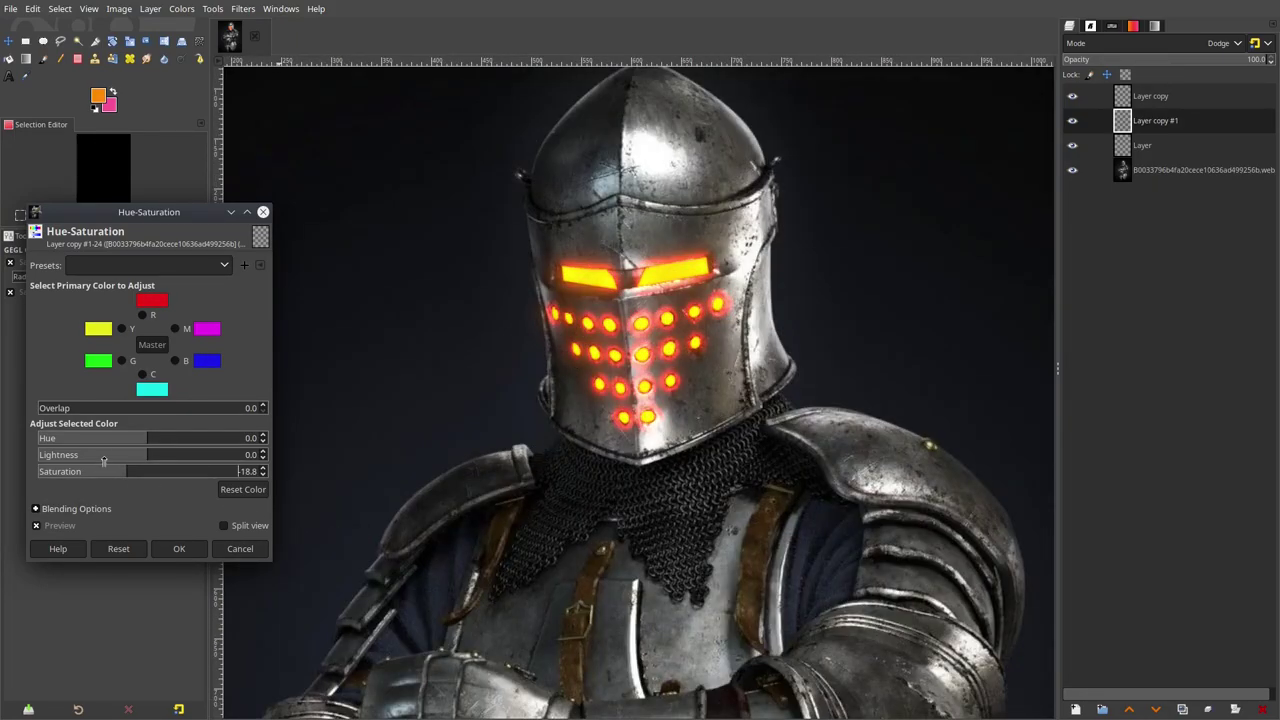
drag(103, 460, 306, 467)
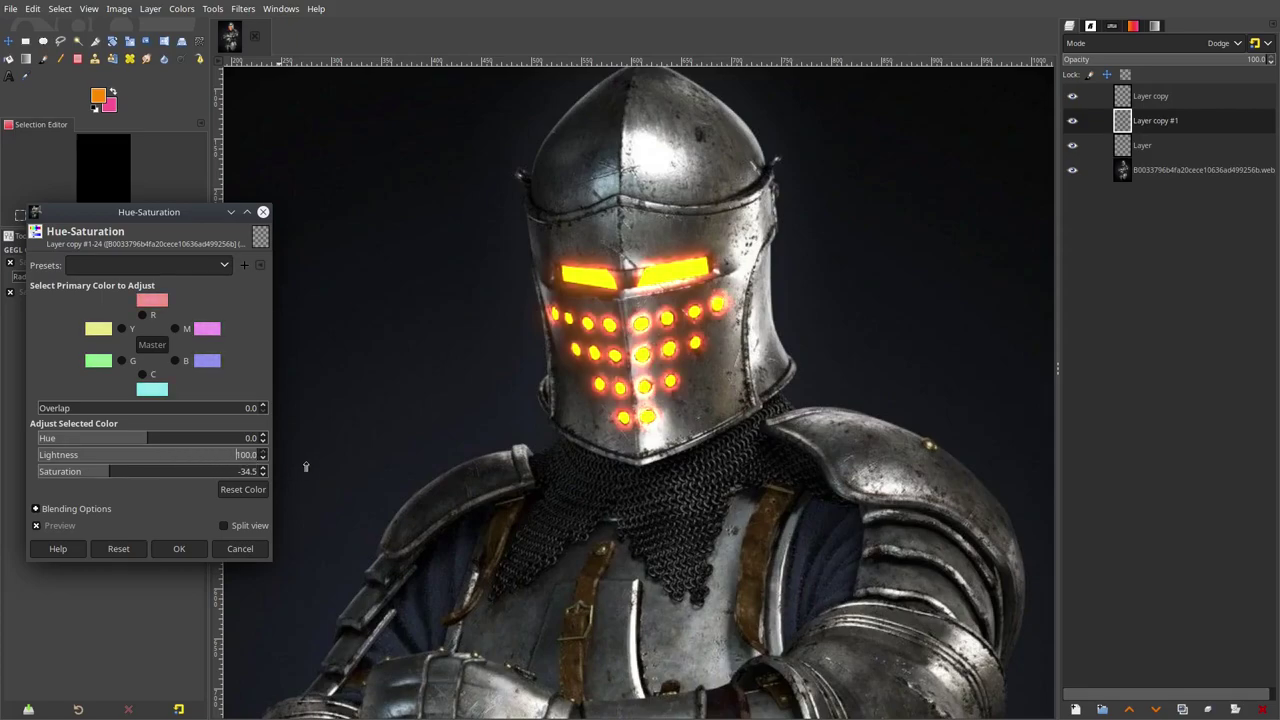
click(238, 549)
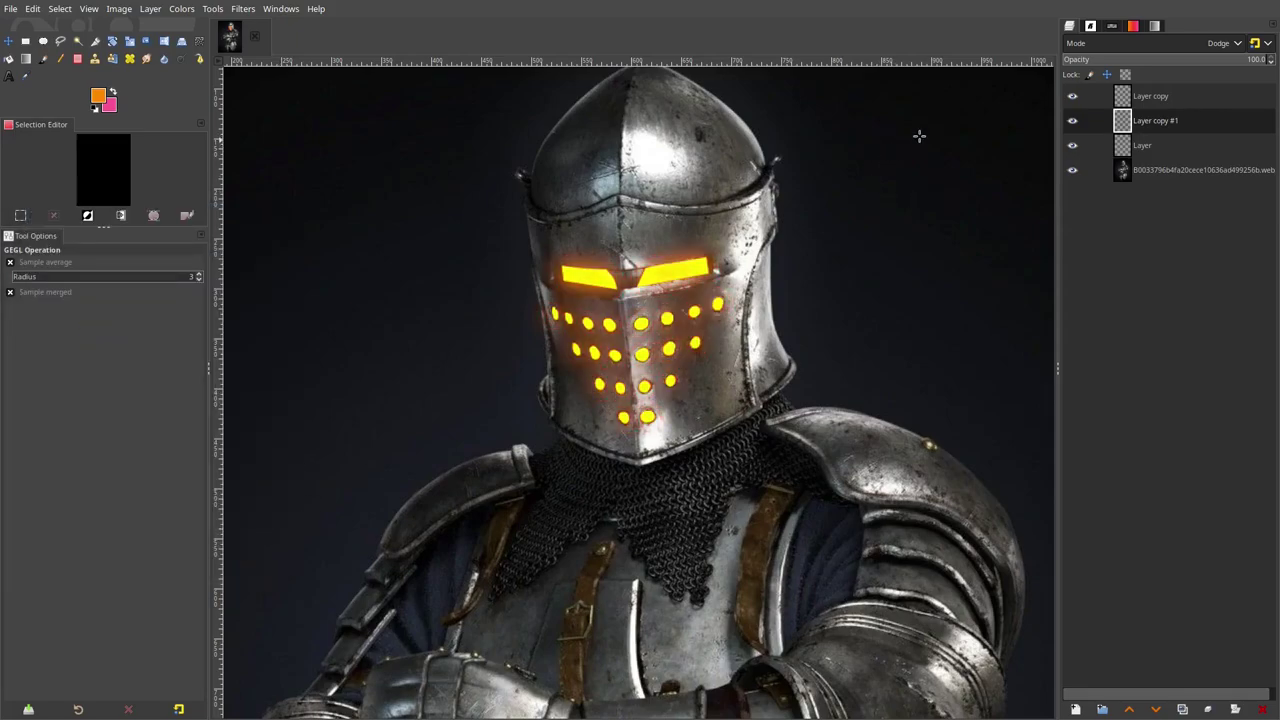
Try the Overlay blend mode on the sharp upper copy of the orange shapes.
click(1183, 42)
click(1132, 397)
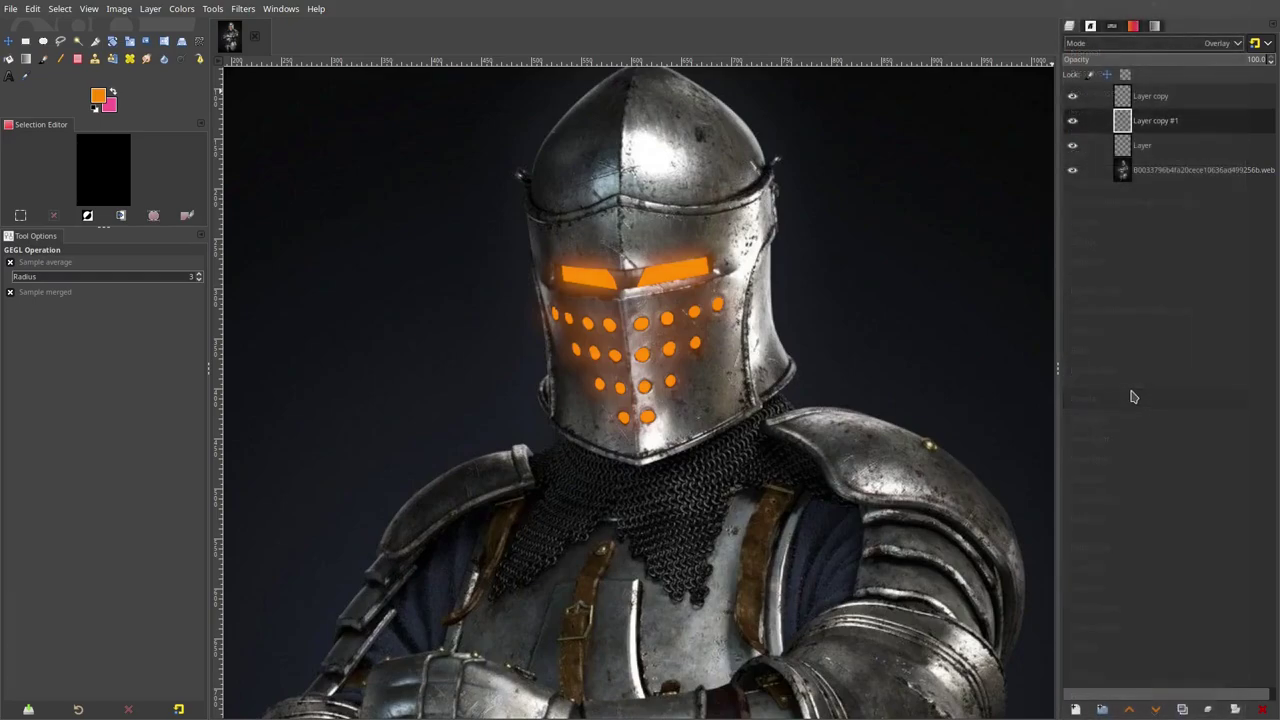
click(1151, 43)
scroll(1152, 120, up, 3)
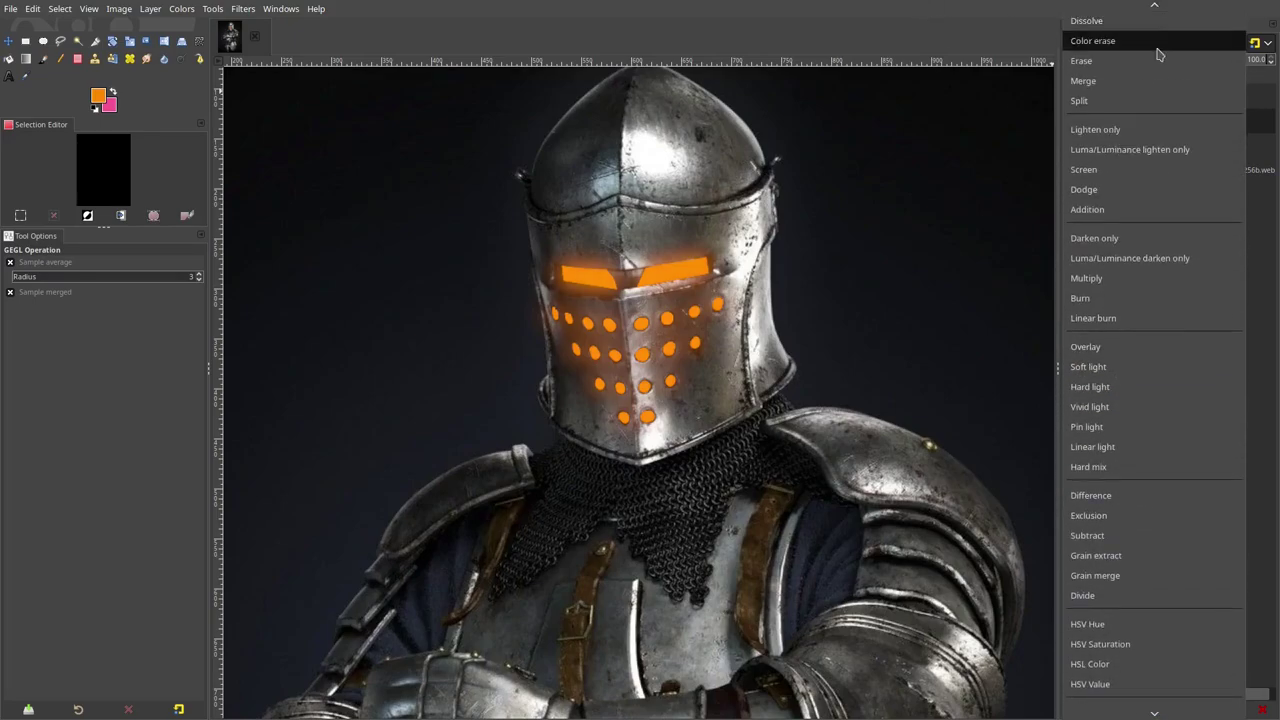
click(957, 49)
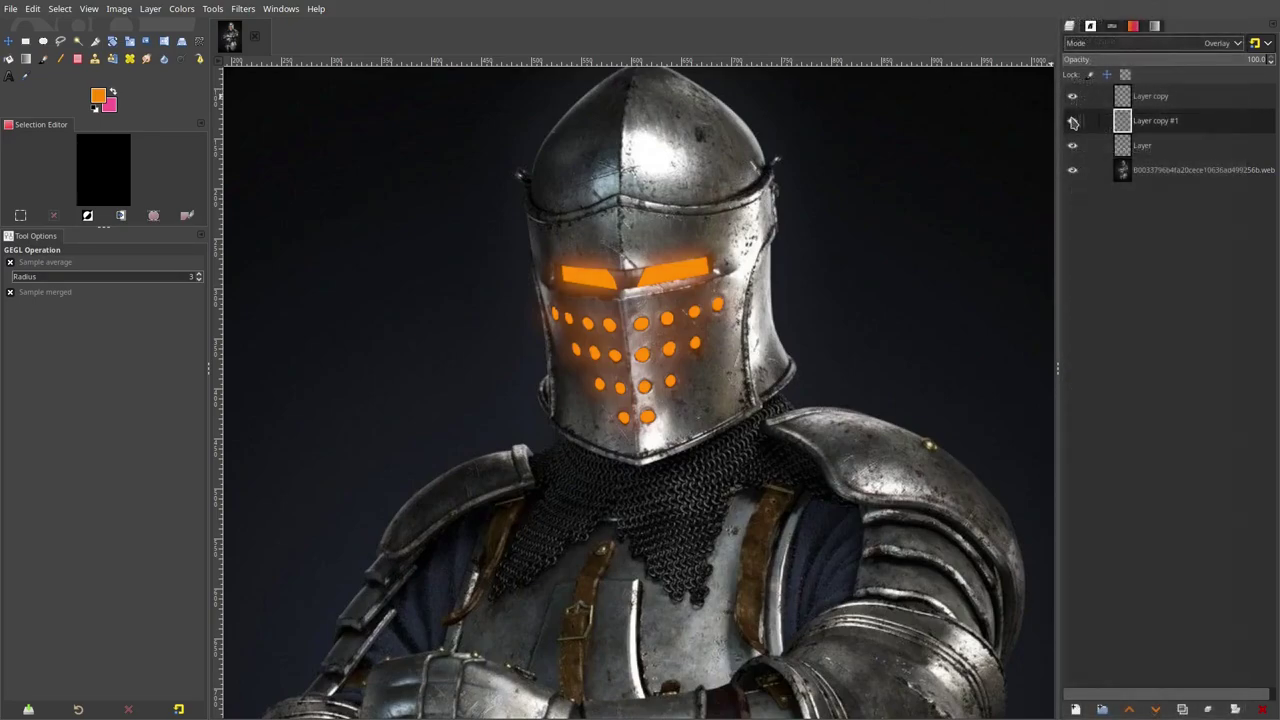
scroll(649, 251, up, 2)
Set the blend mode of Layer copy #1 to Screen after trying Addition.
click(1150, 42)
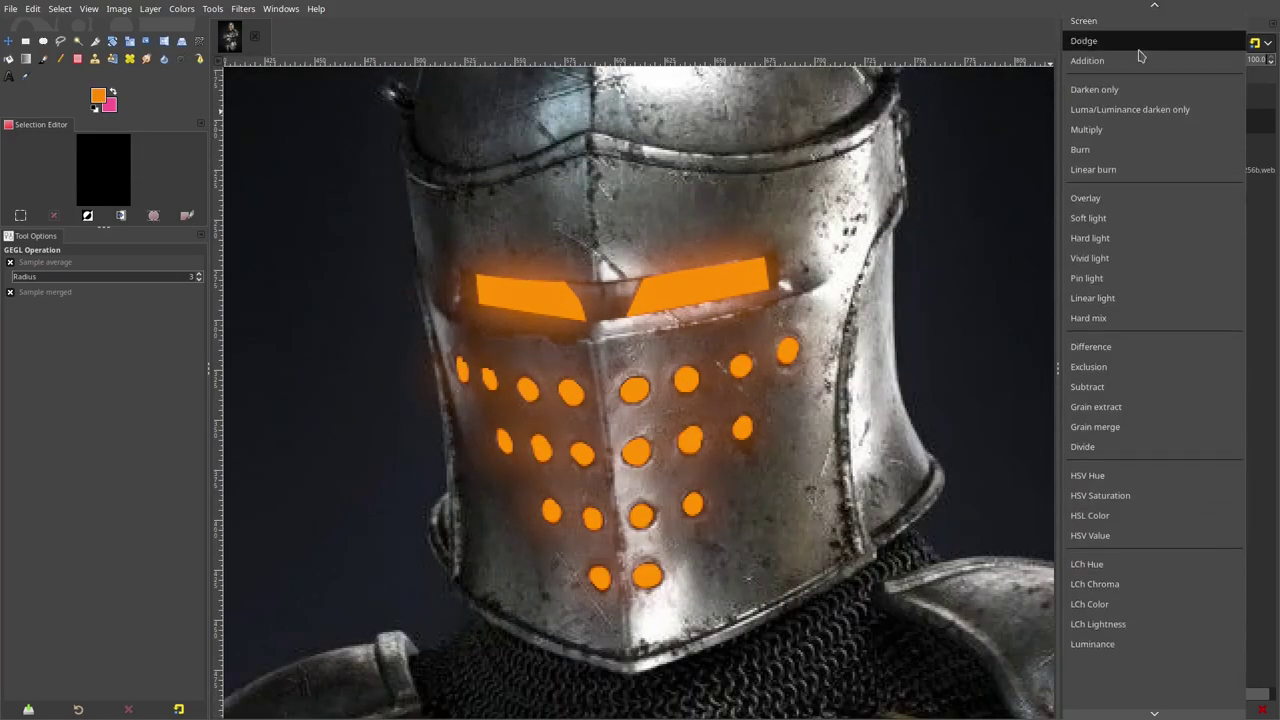
click(1108, 89)
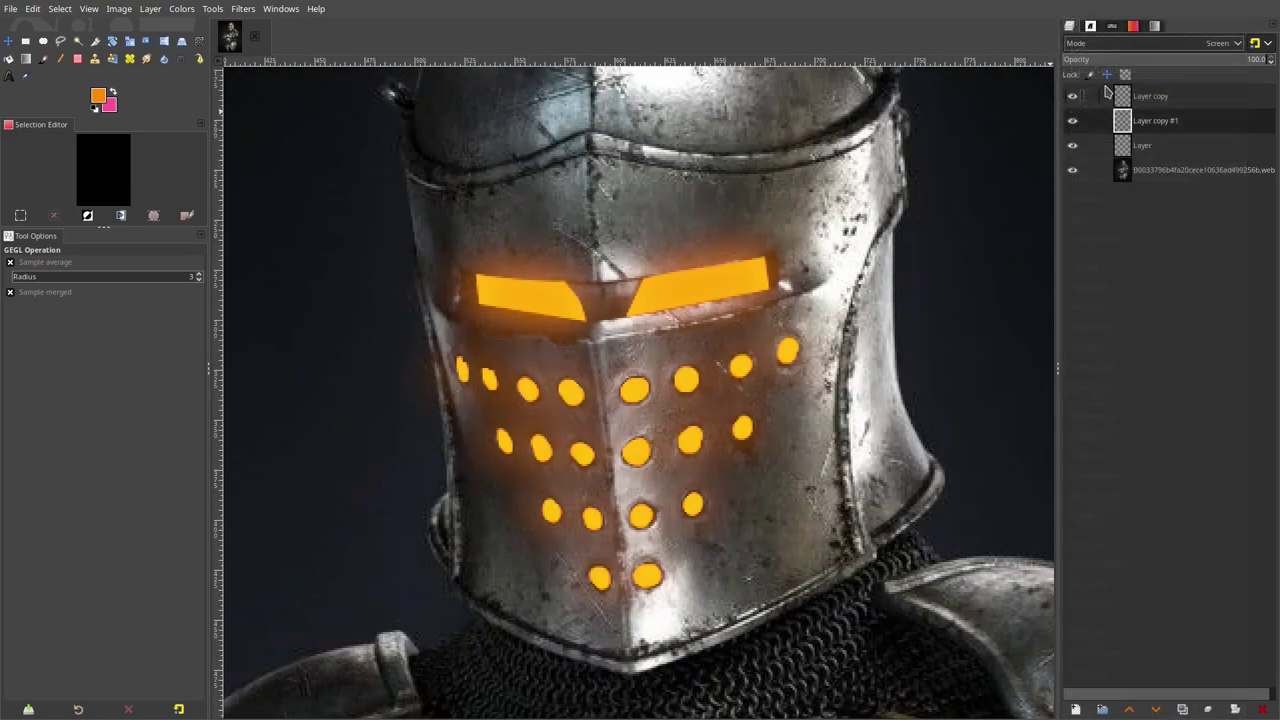
click(1139, 46)
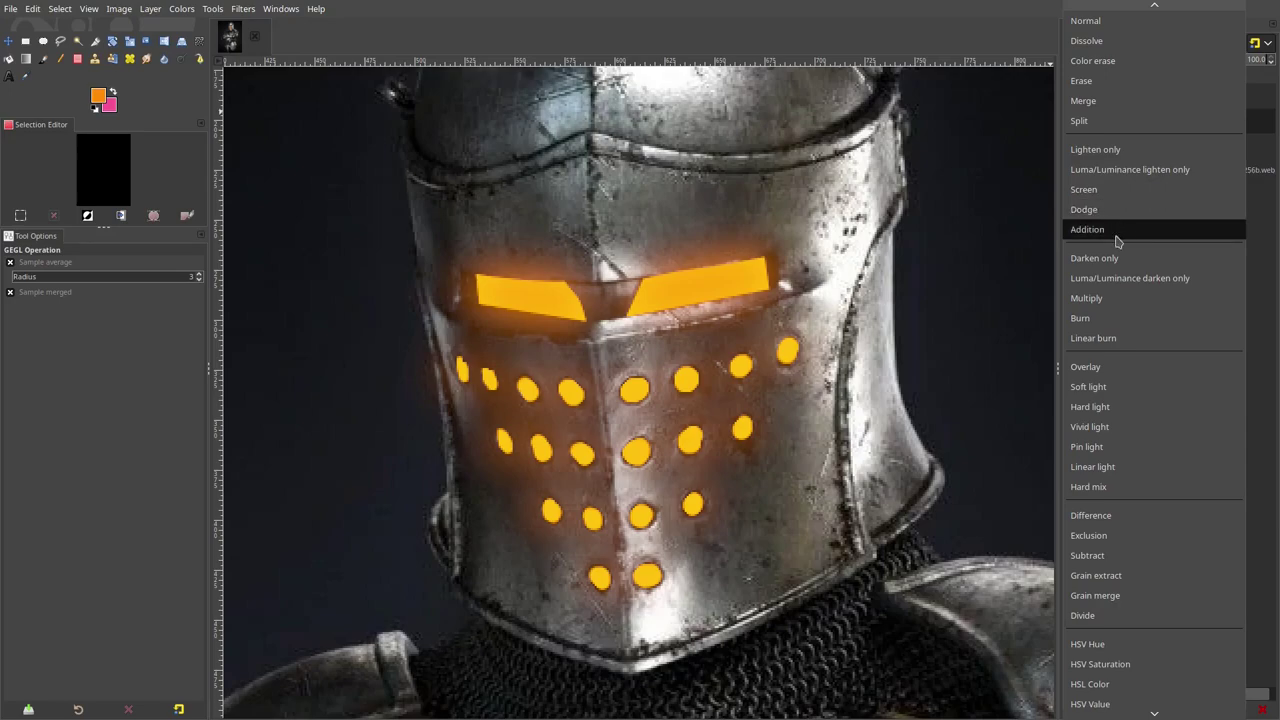
click(1117, 232)
click(1176, 43)
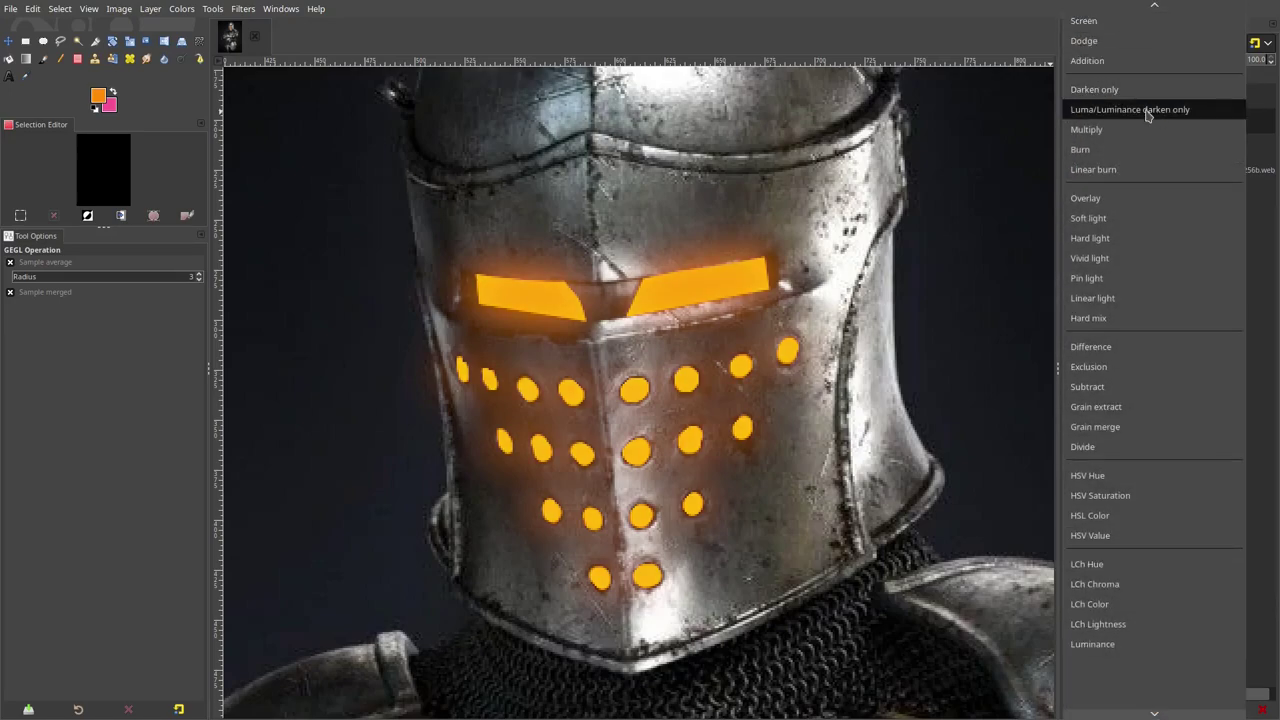
click(1105, 90)
Apply a Gaussian Blur with Size X and Size Y of 2.72 to the Screen-mode copy.
click(243, 8)
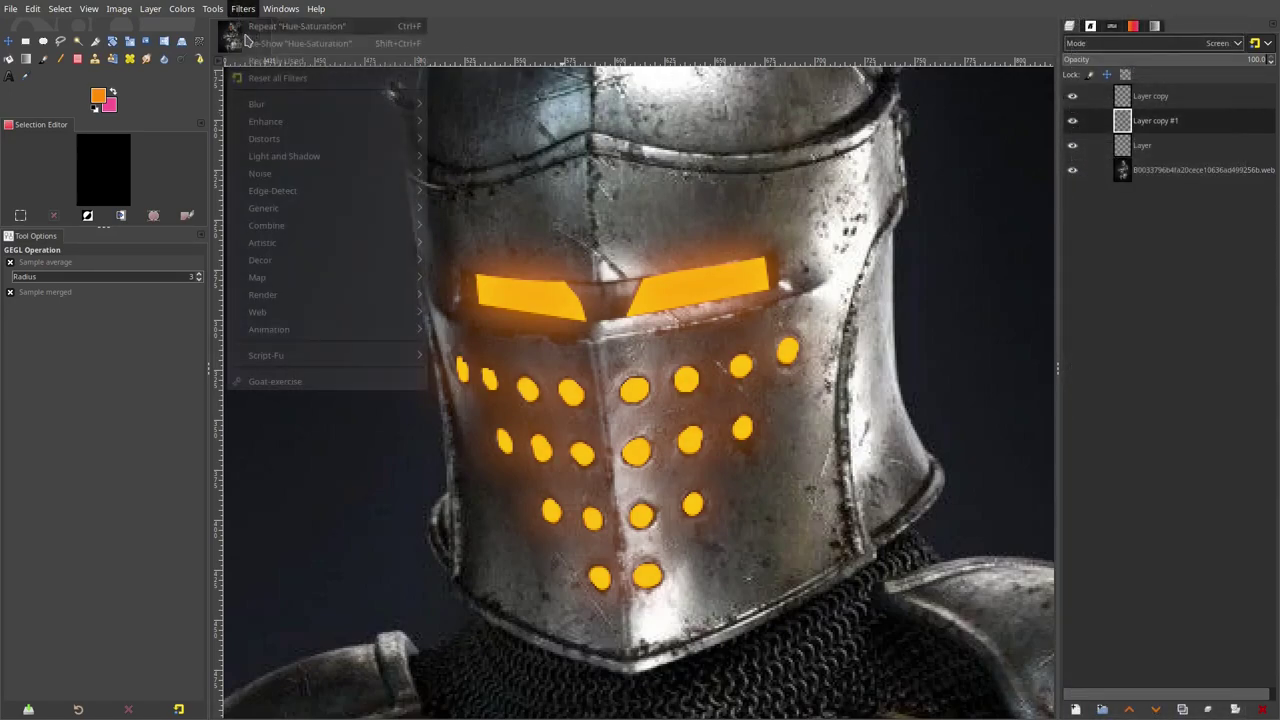
mouse_move(277, 104)
click(476, 121)
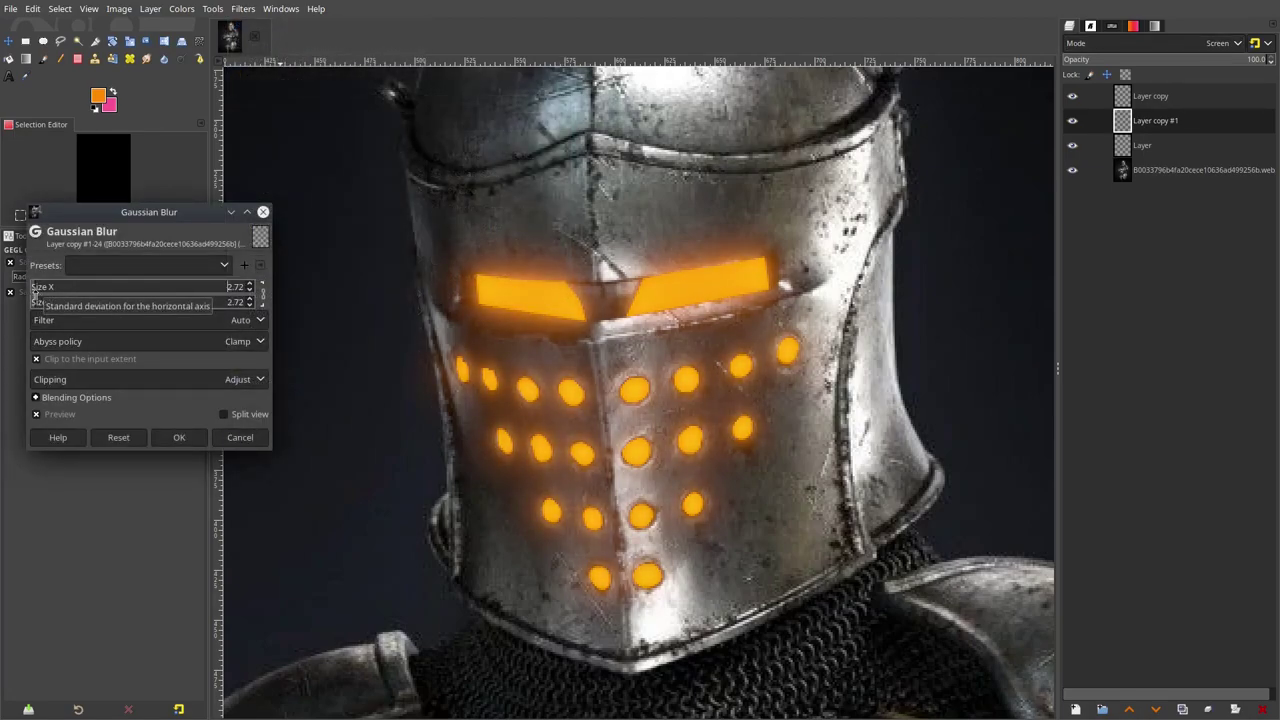
click(179, 439)
Compare the glow with each blurred copy hidden and shown, leaving both Layer copy and Layer copy #1 hidden.
scroll(600, 400, down, 2)
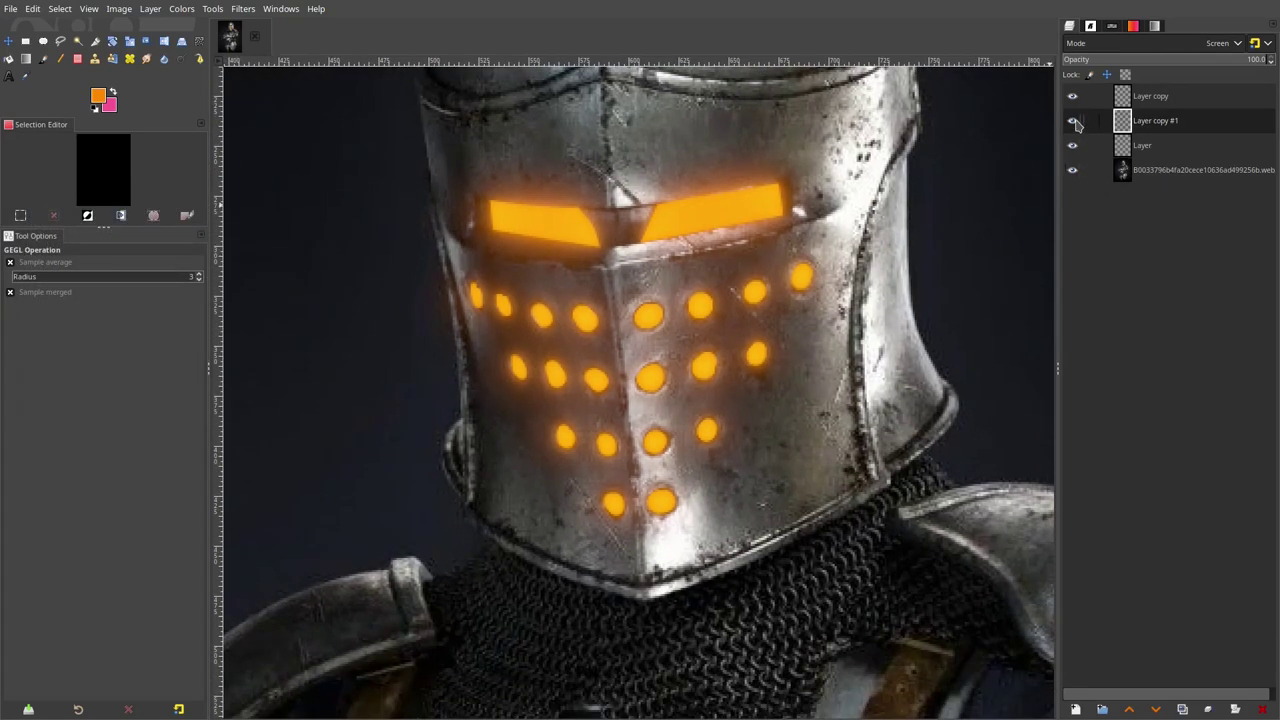
click(1074, 96)
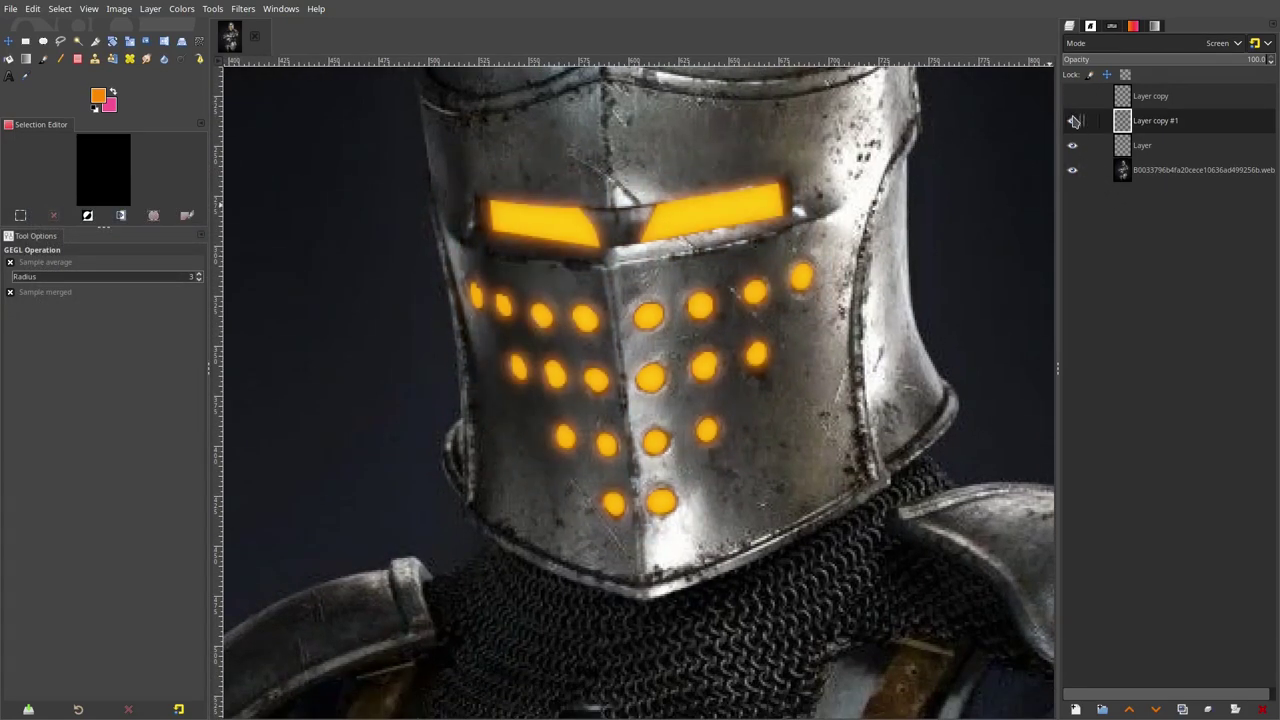
click(1072, 120)
click(1072, 120)
click(1072, 120)
click(1072, 120)
click(1072, 96)
click(1072, 96)
click(1072, 120)
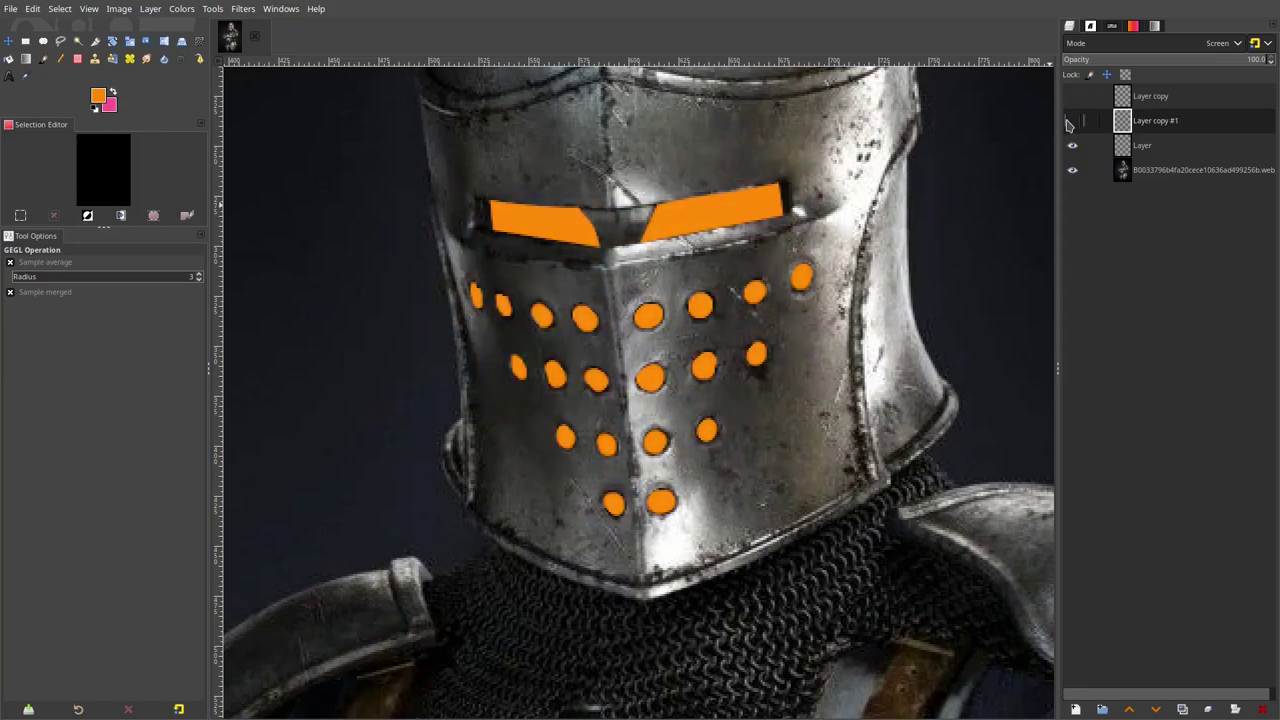
Compare the helmet with the sharp orange layer hidden and shown, and duplicate that layer.
click(1143, 147)
key(u)
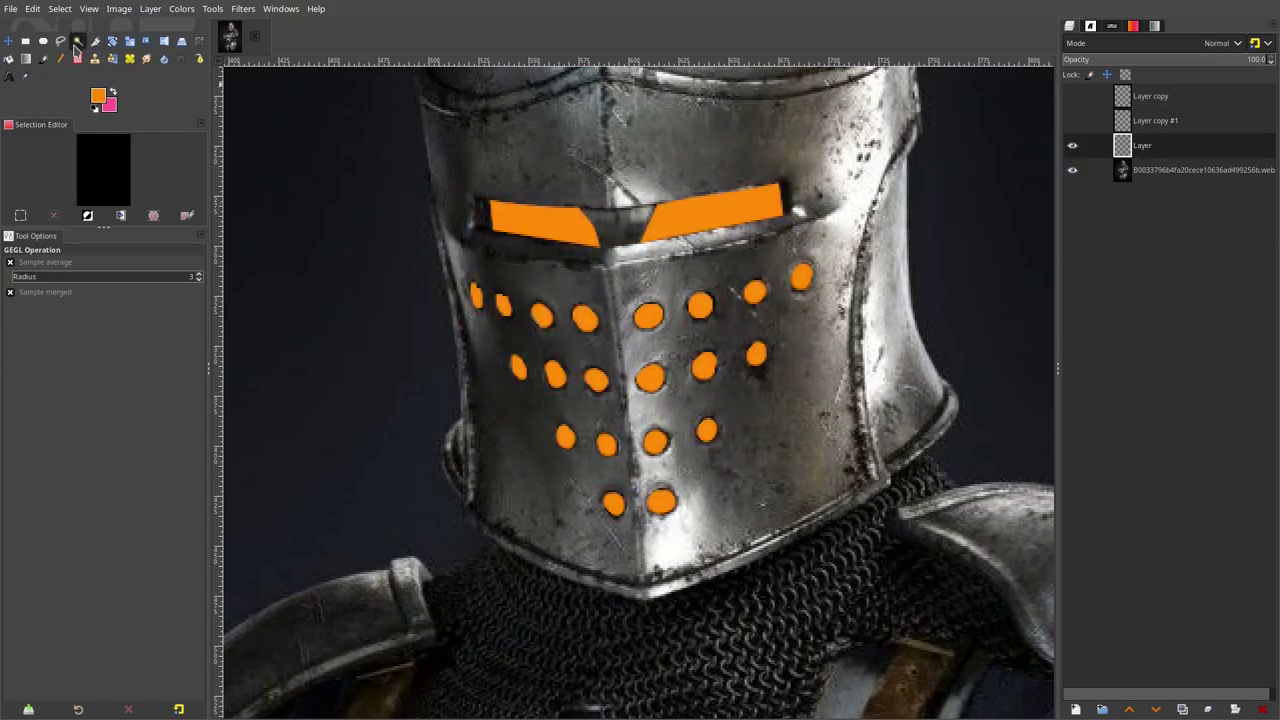
double_click(1082, 148)
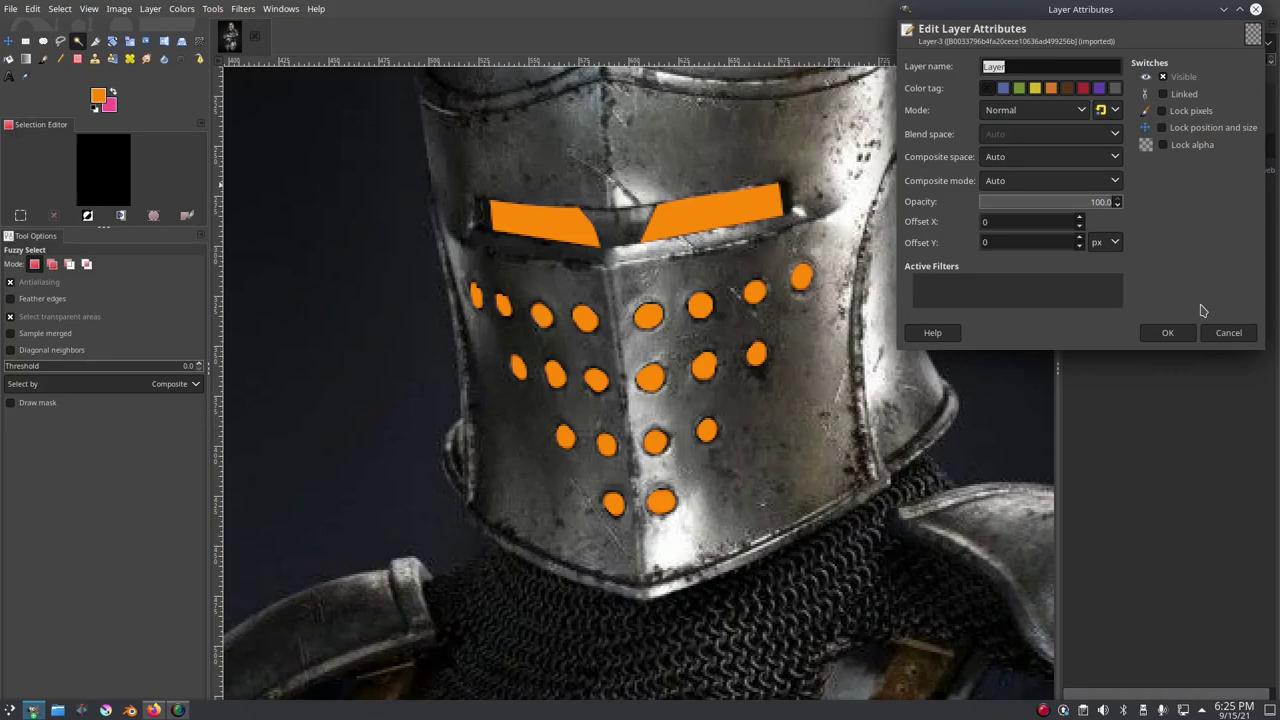
key(Escape)
click(1077, 146)
click(1077, 146)
click(1077, 146)
click(1077, 147)
click(1077, 147)
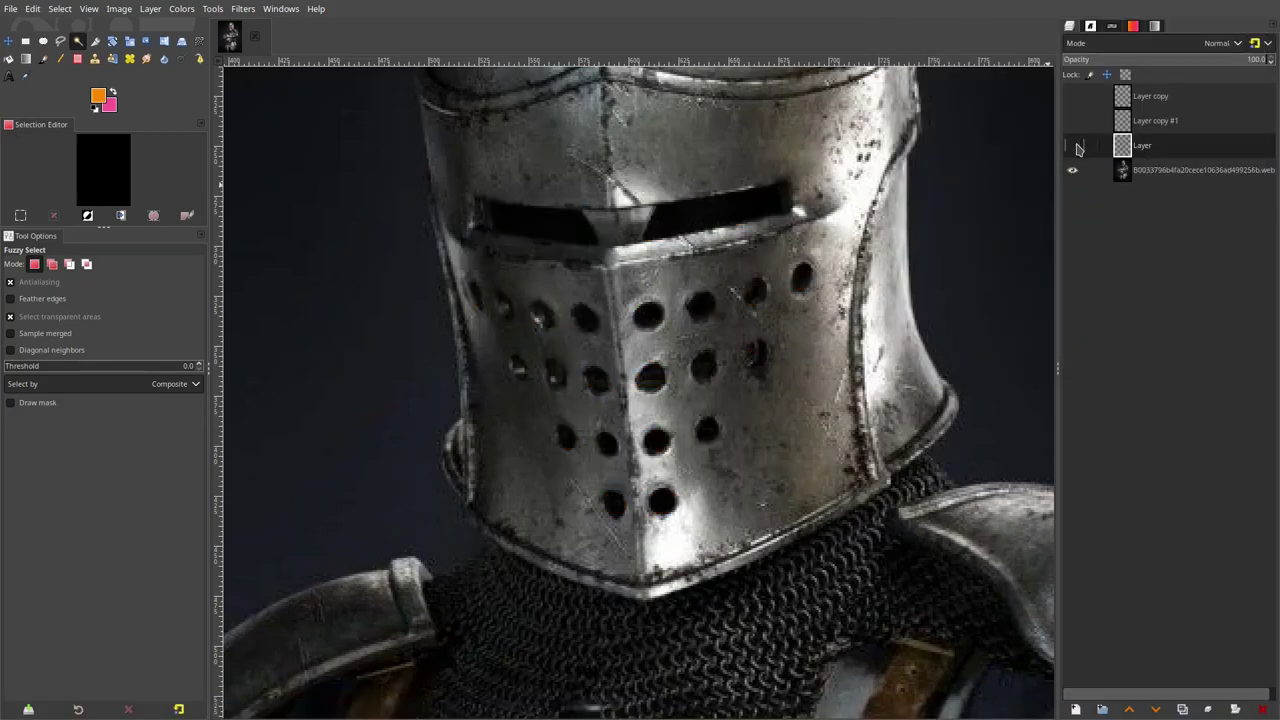
click(1078, 148)
right_click(1191, 155)
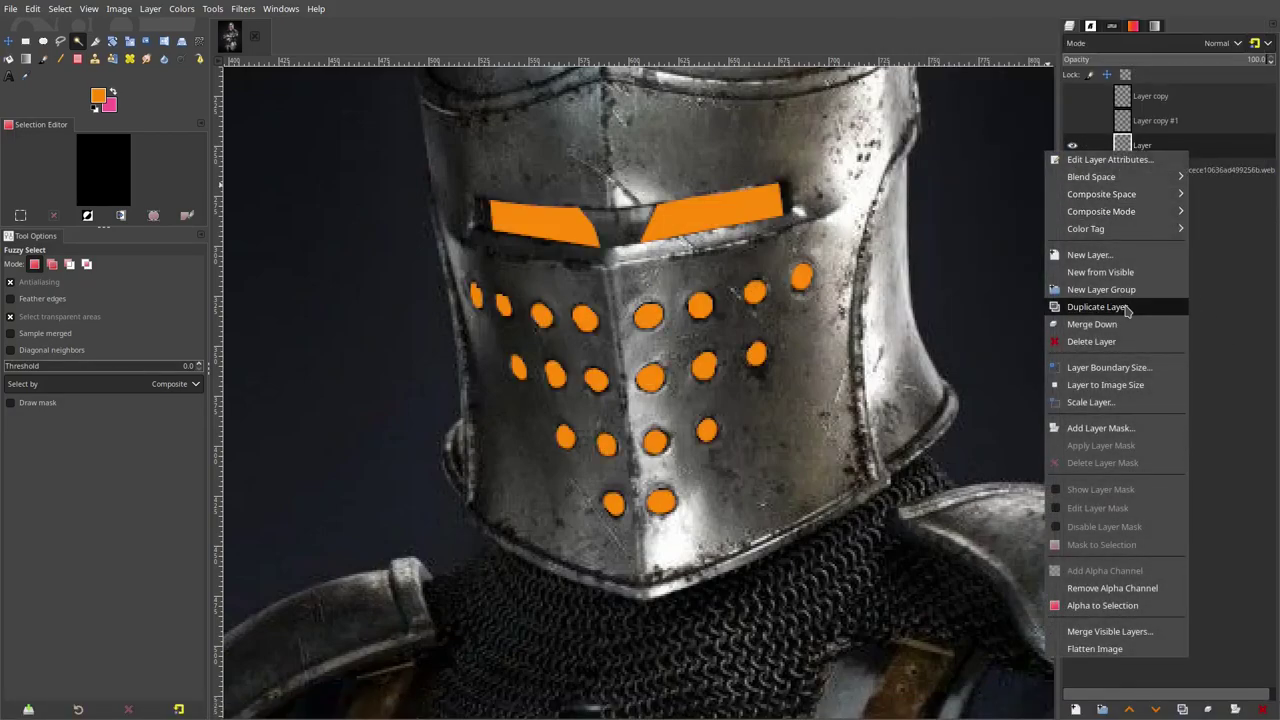
click(1125, 307)
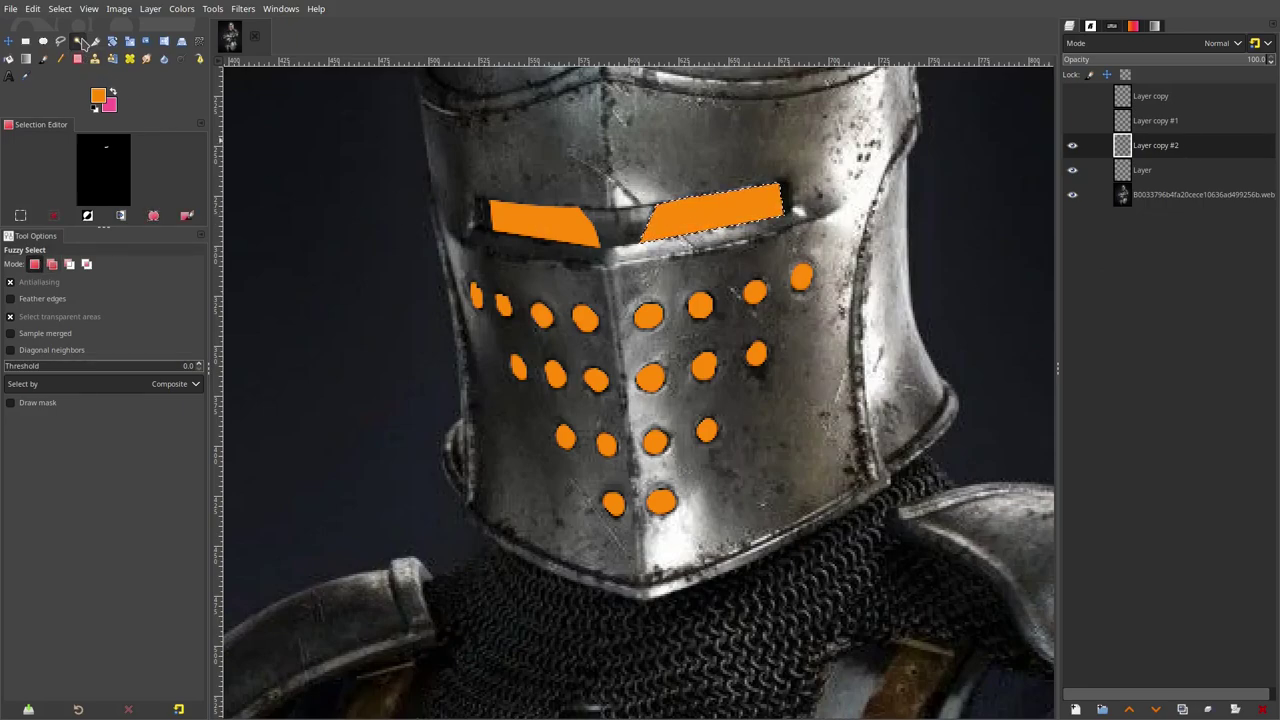
Select both eye slits and all the breathing holes on the new copy with Fuzzy Select.
key(shift)
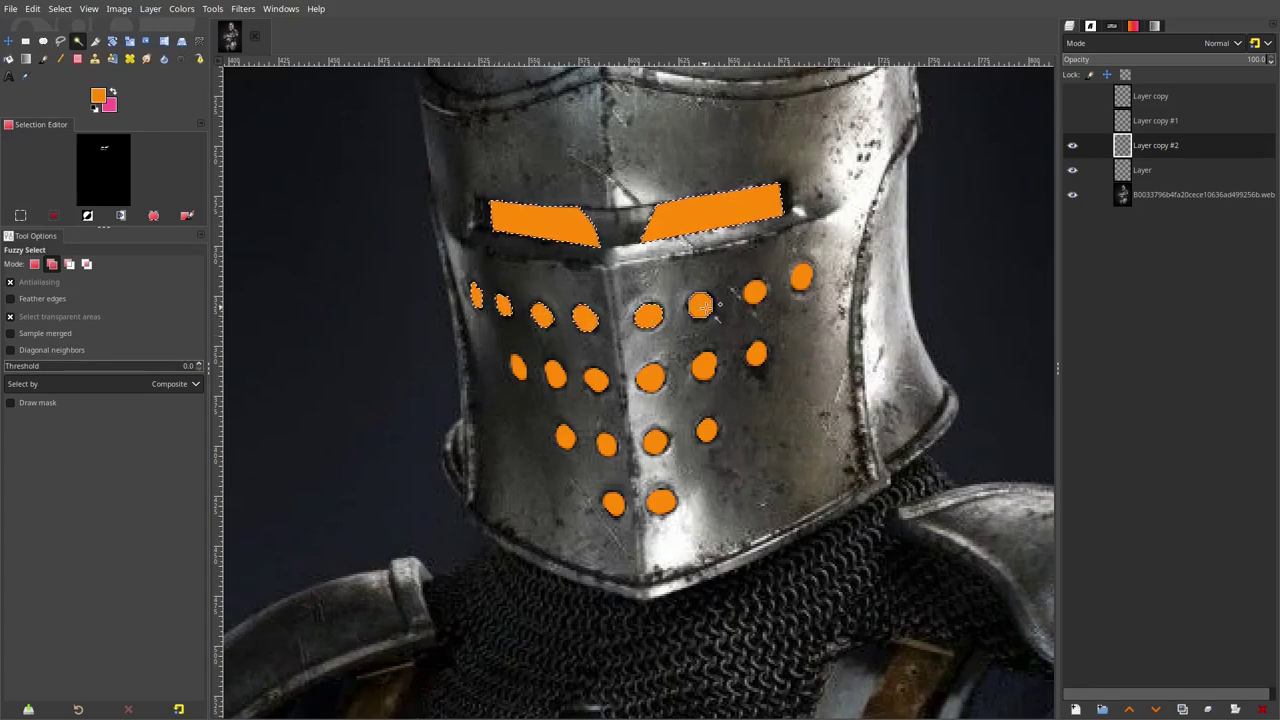
shift+click(801, 276)
shift+click(770, 321)
key(ctrl+z)
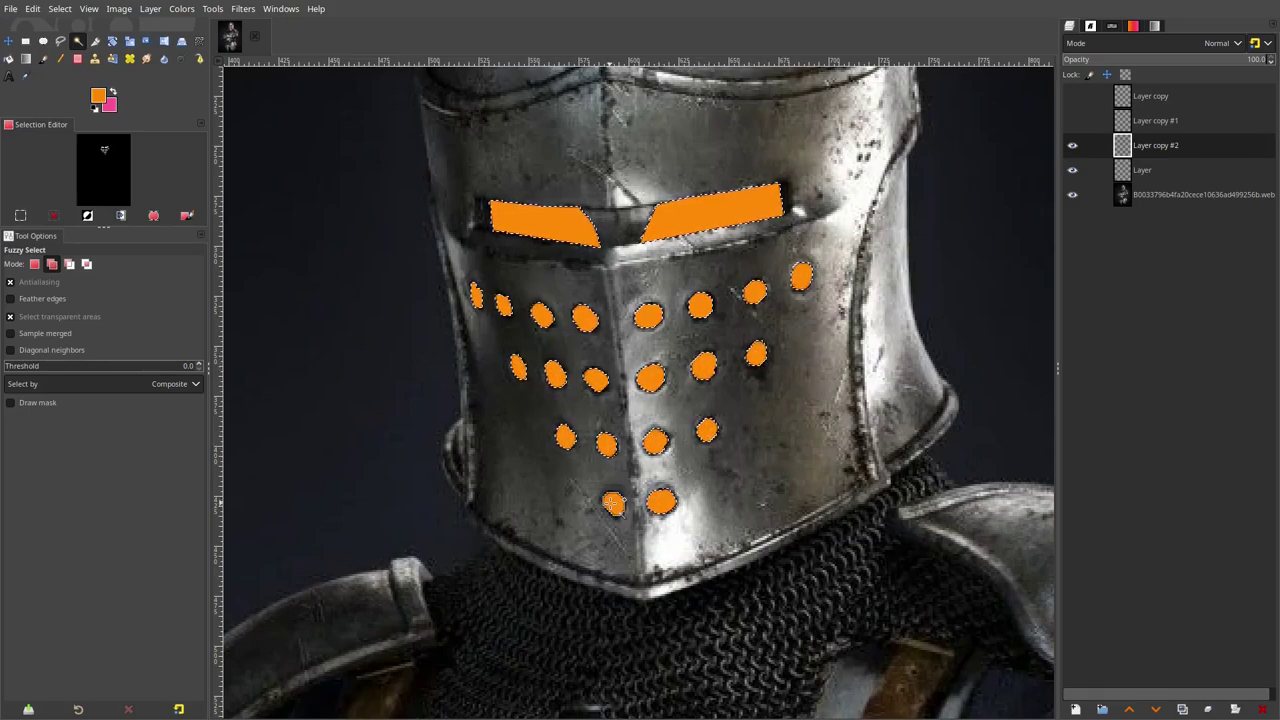
Try a strong shrink of the selection around the eye slits and breathing holes.
click(66, 10)
click(128, 192)
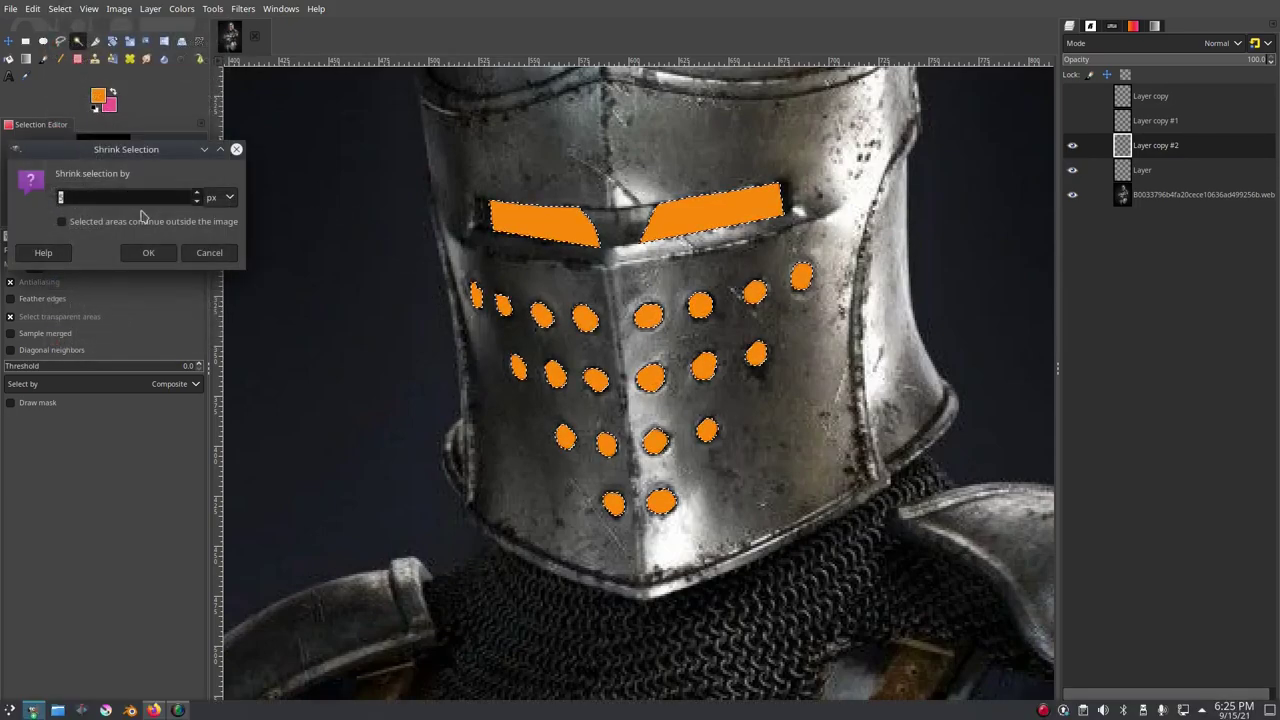
click(152, 253)
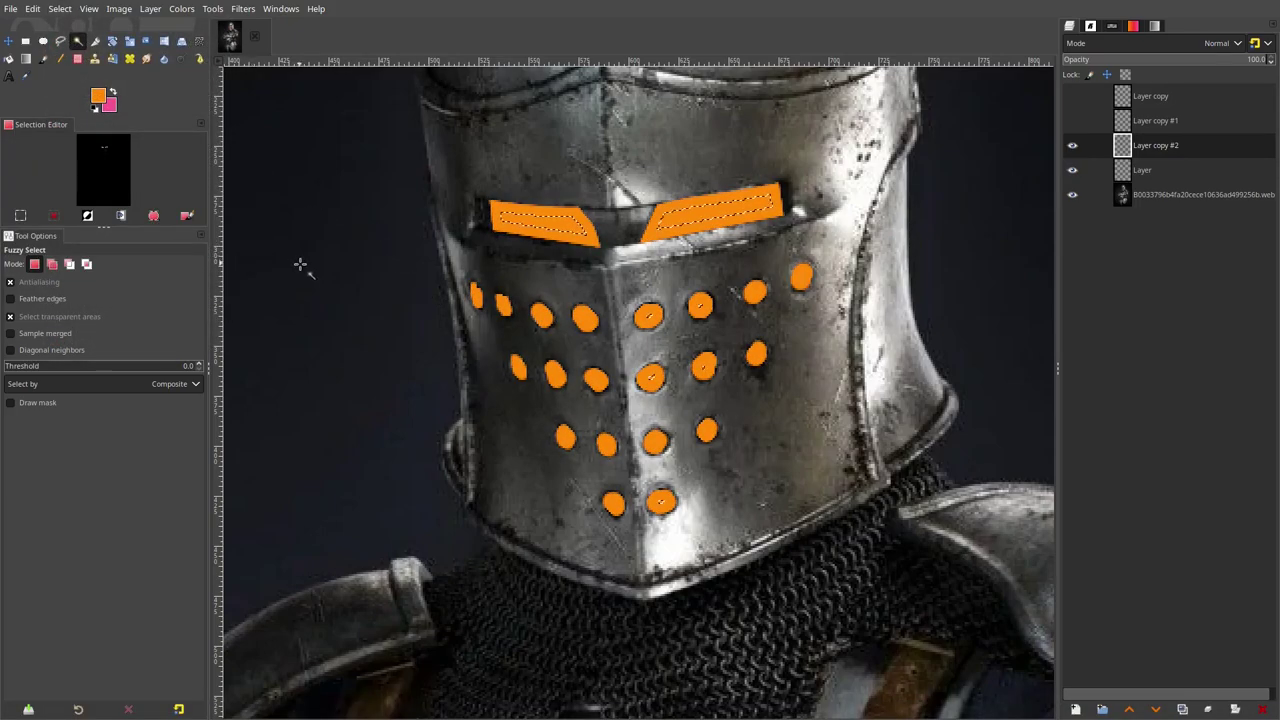
key(ctrl+z)
Shrink the selection so it sits slightly inside the edges of the eye slits and breathing holes.
click(60, 9)
click(86, 189)
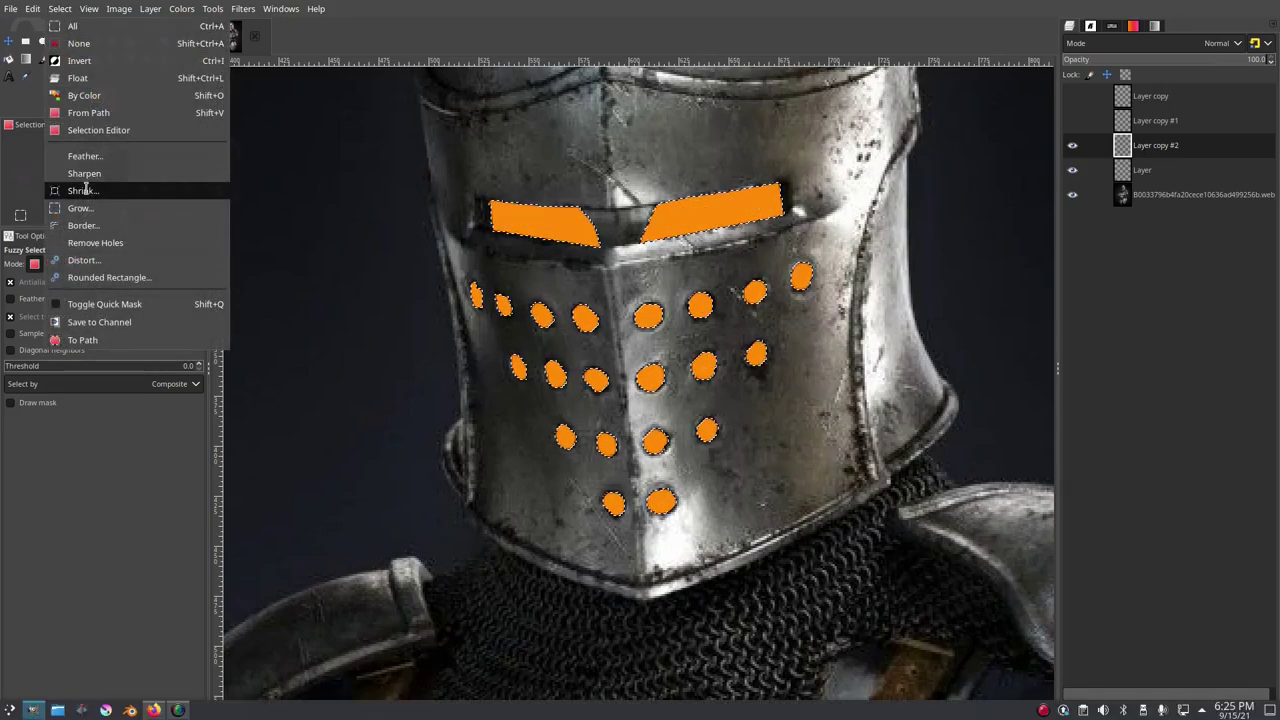
click(84, 190)
click(140, 254)
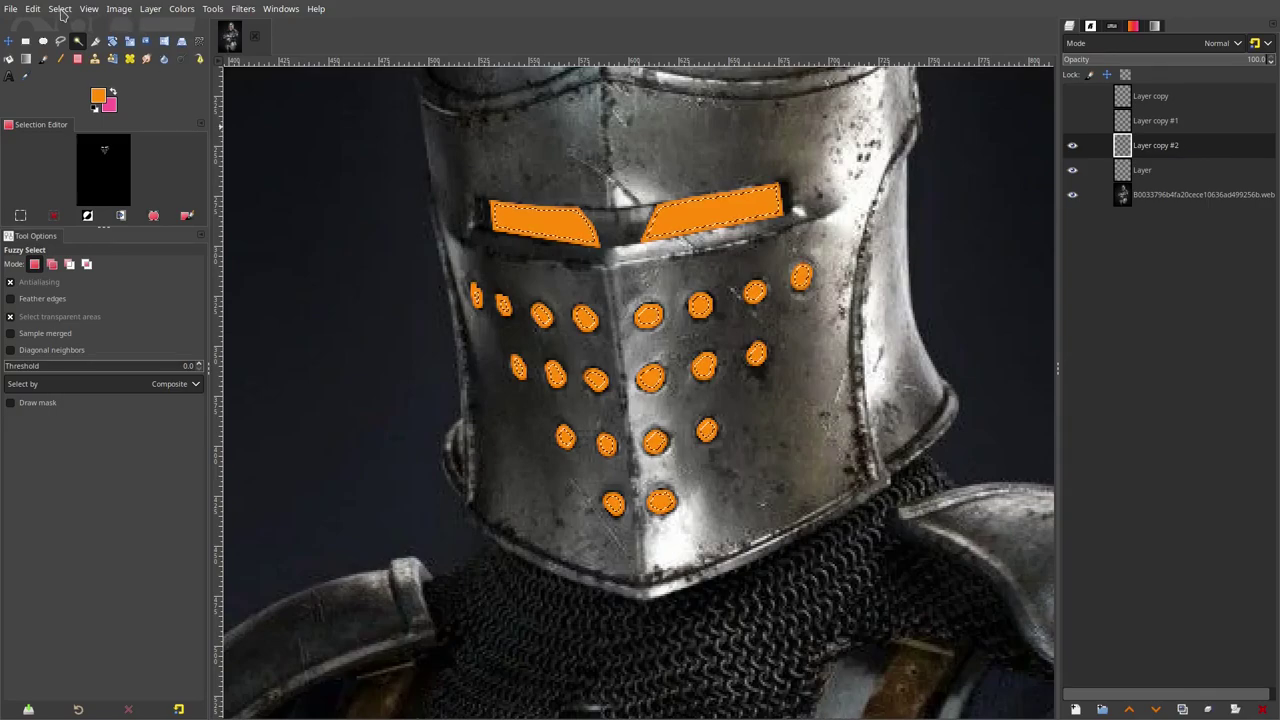
Invert the selection, delete the new copy's orange rim outside the shrunken shapes, and clear the selection.
click(60, 9)
click(50, 56)
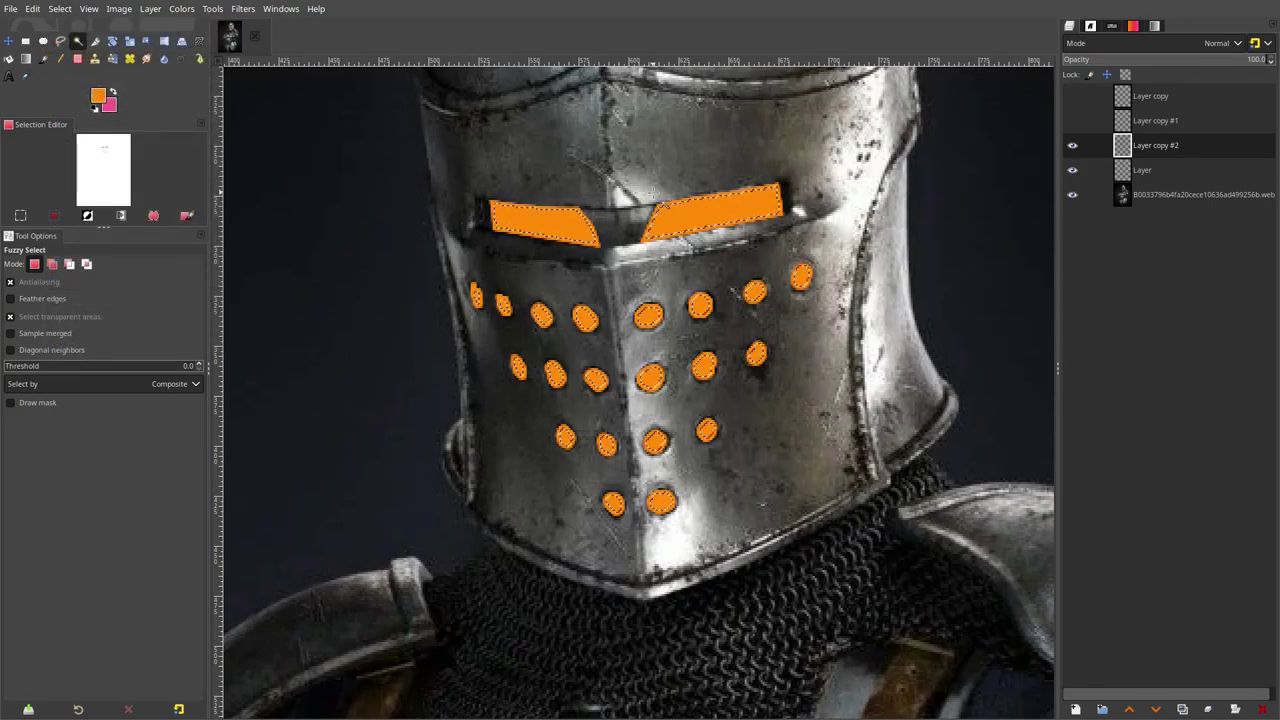
click(60, 9)
click(50, 40)
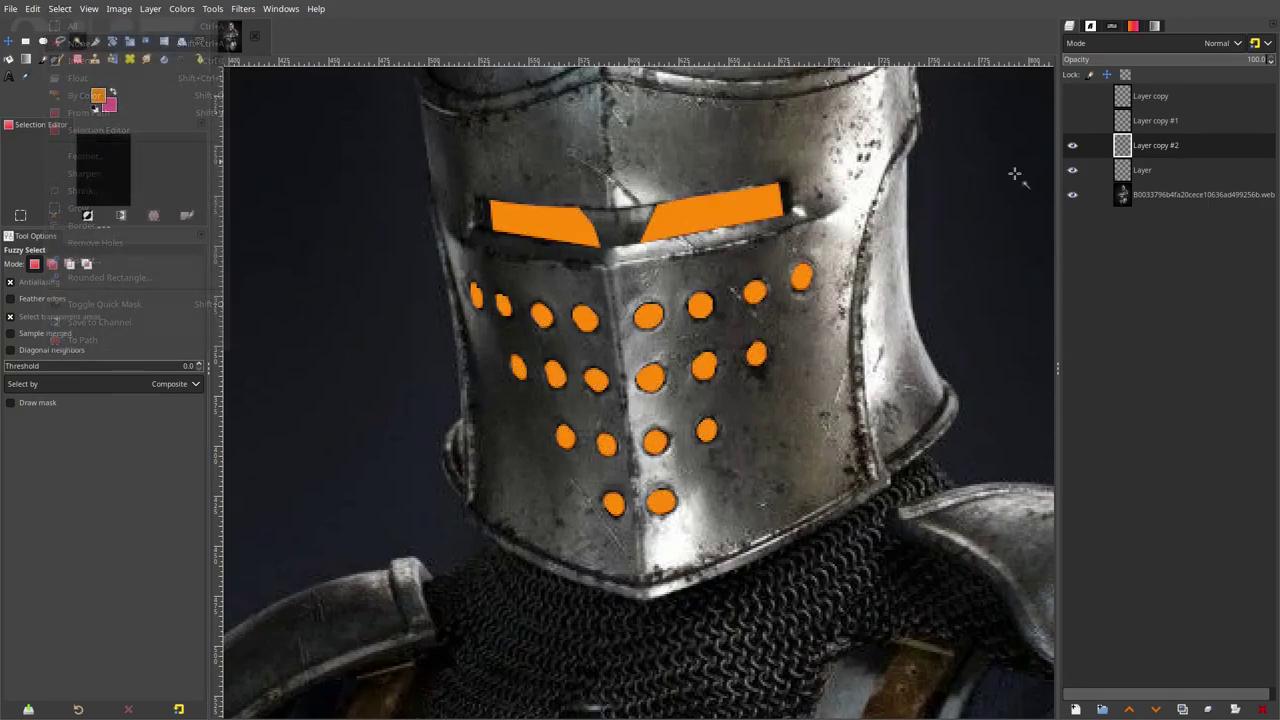
Hide the original sharp orange layer so only the trimmed copy shows over the knight photo.
click(1074, 171)
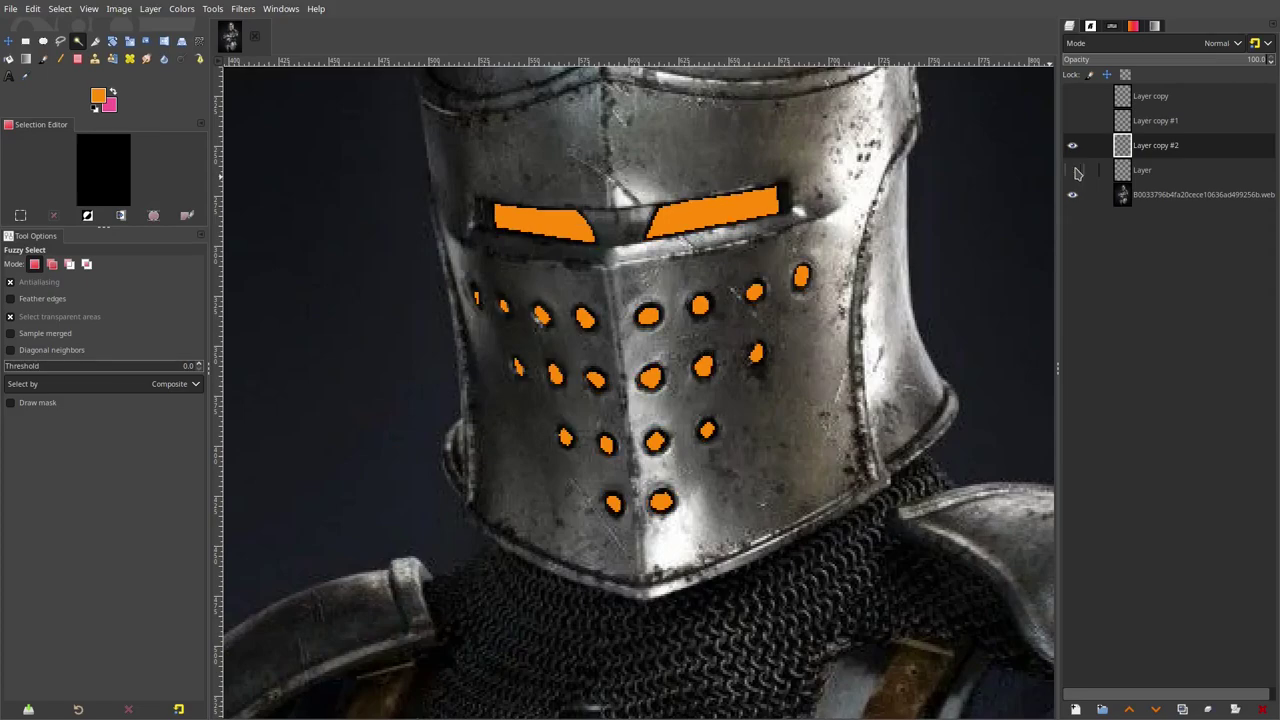
scroll(737, 329, down, 3)
scroll(737, 329, up, 2)
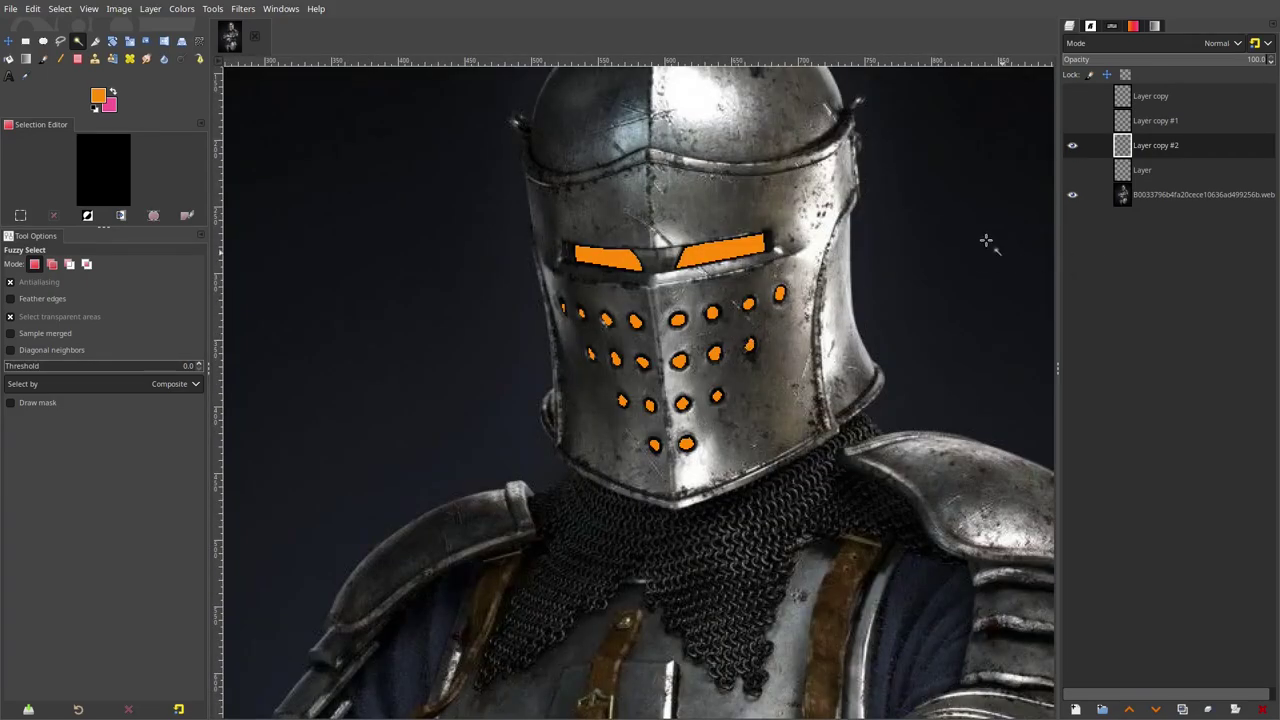
Show the original orange layer again and brighten the trimmed inner copy to yellow by raising the midtones with Curves.
click(1074, 171)
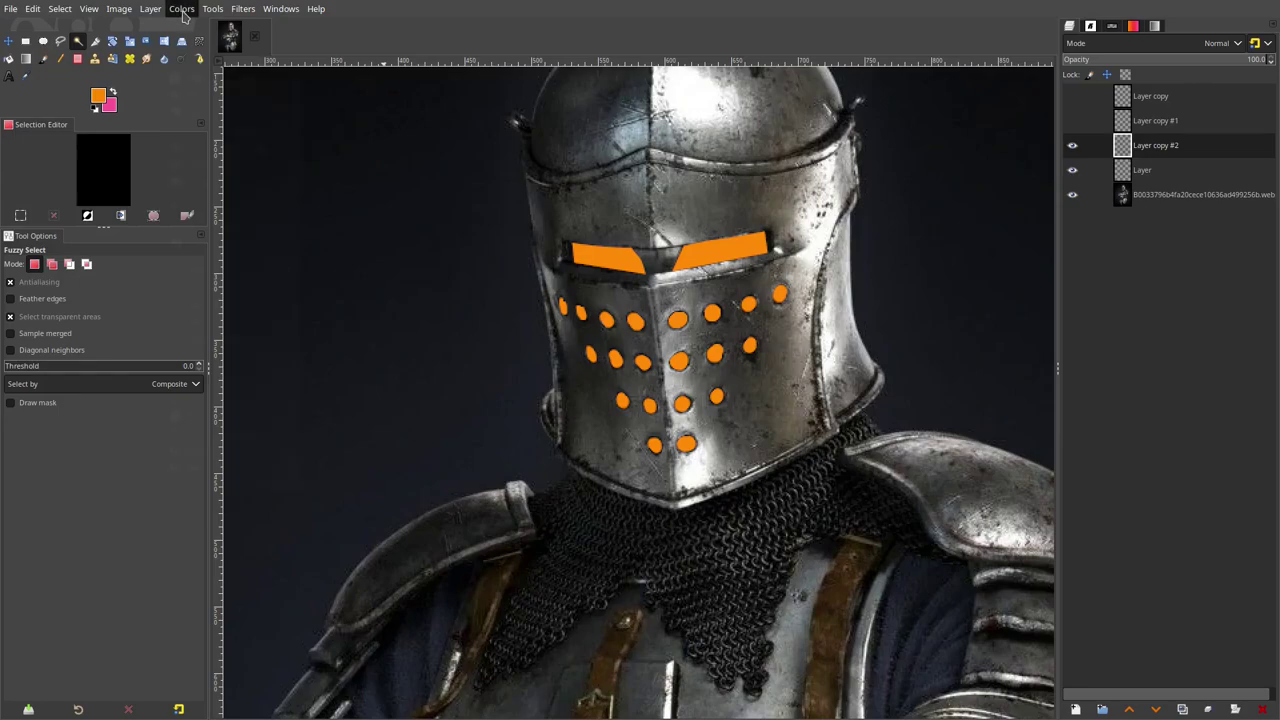
click(180, 10)
click(200, 182)
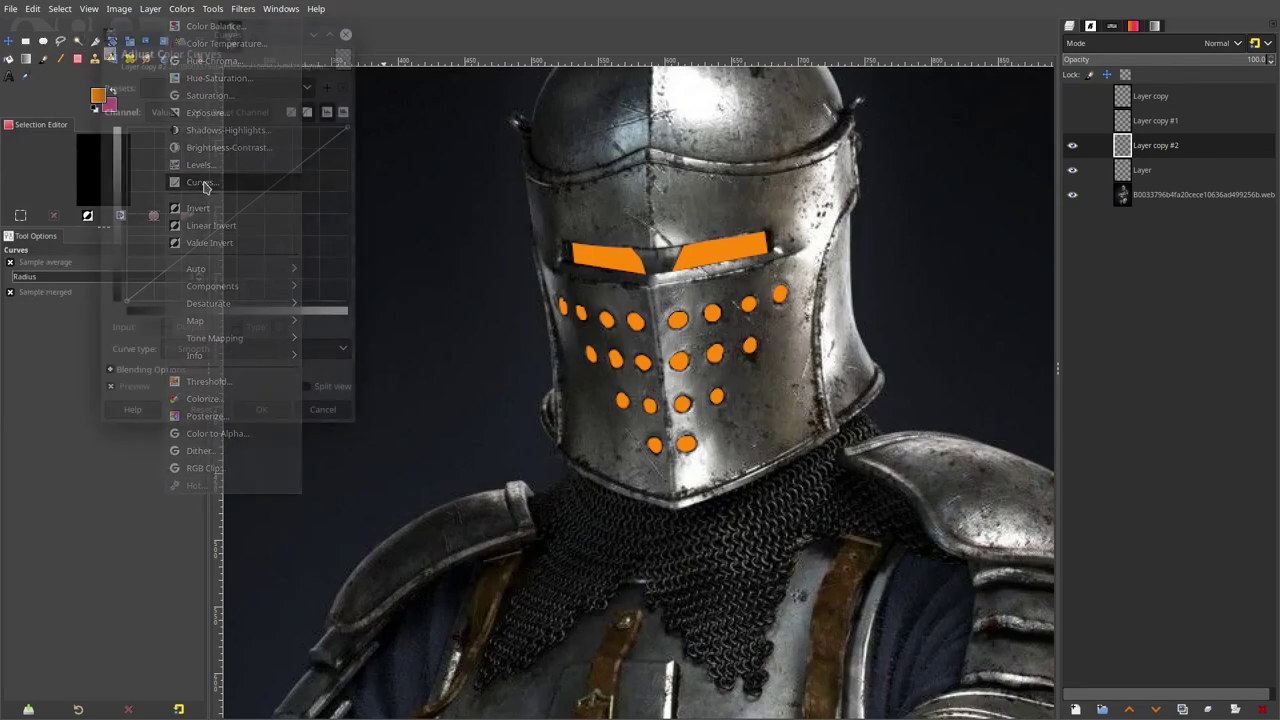
drag(251, 202, 257, 127)
click(261, 409)
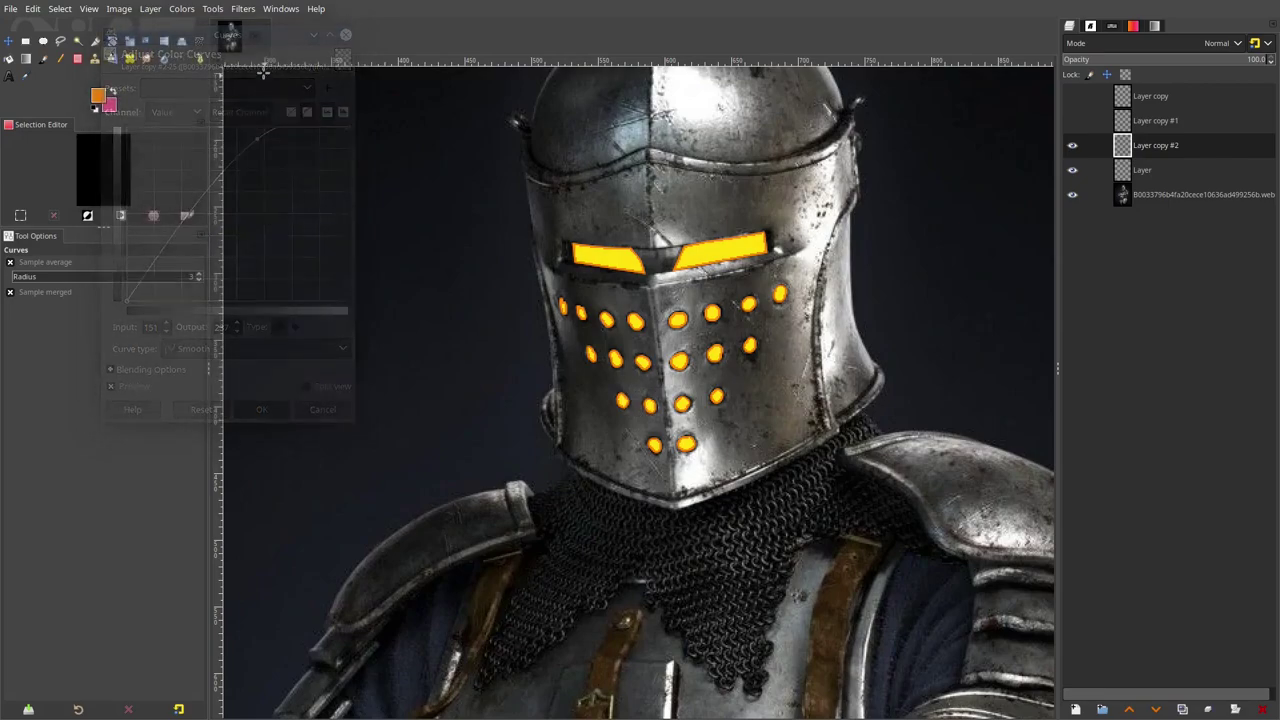
Soften the yellow inner copy with a Gaussian Blur of 1.50 in both X and Y.
click(243, 8)
mouse_move(278, 106)
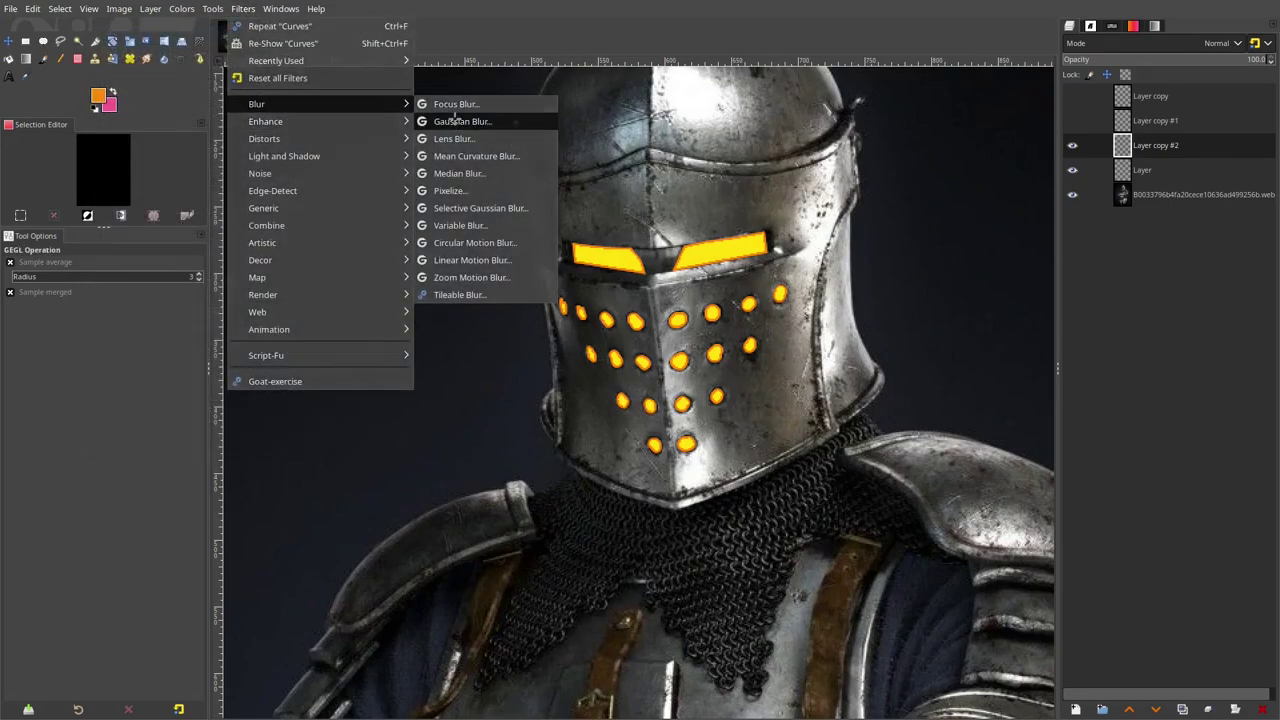
click(454, 121)
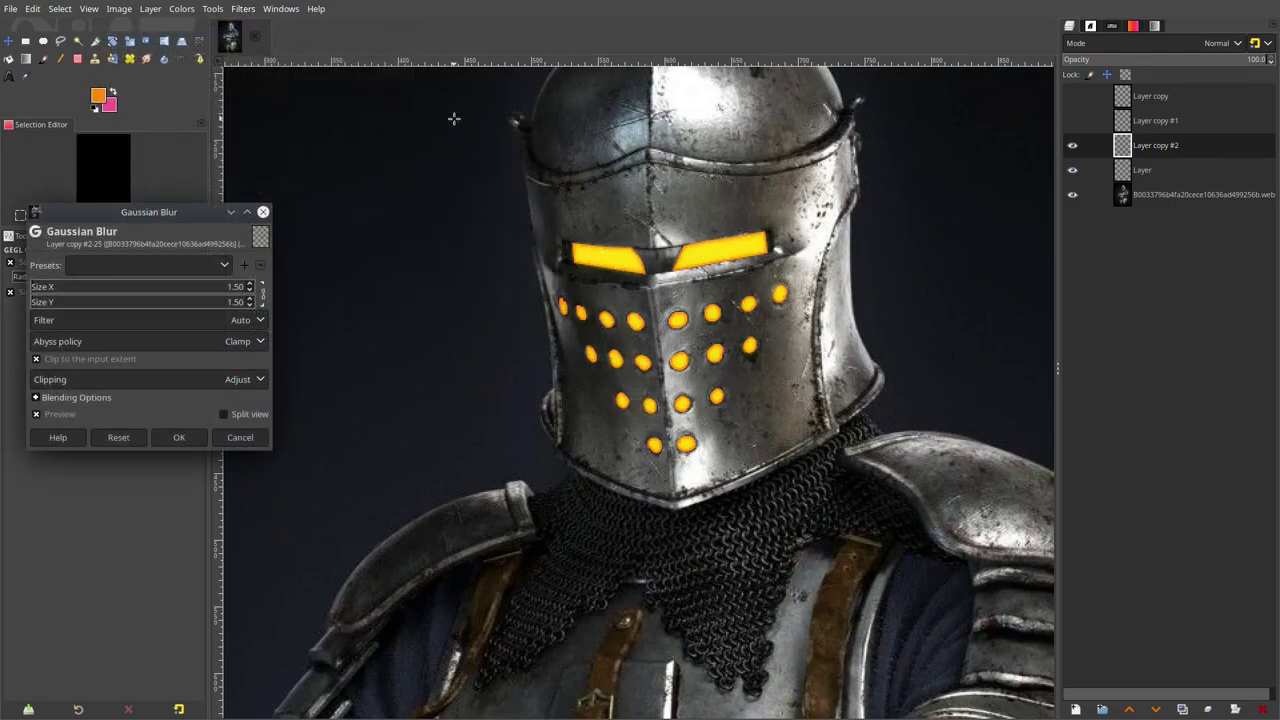
click(180, 437)
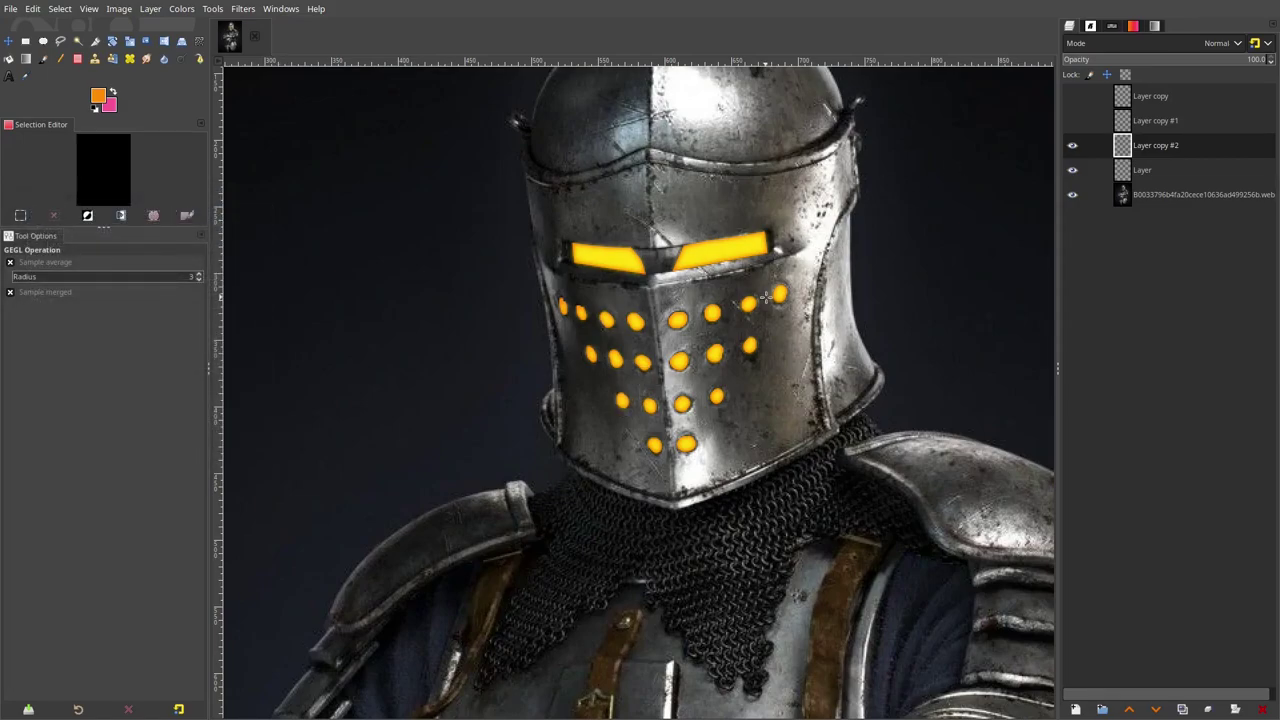
Show the blurred glow layers Layer copy #1 and Layer copy, toggling layer visibility to compare their effect on the eye slits and holes.
scroll(733, 269, up, 8)
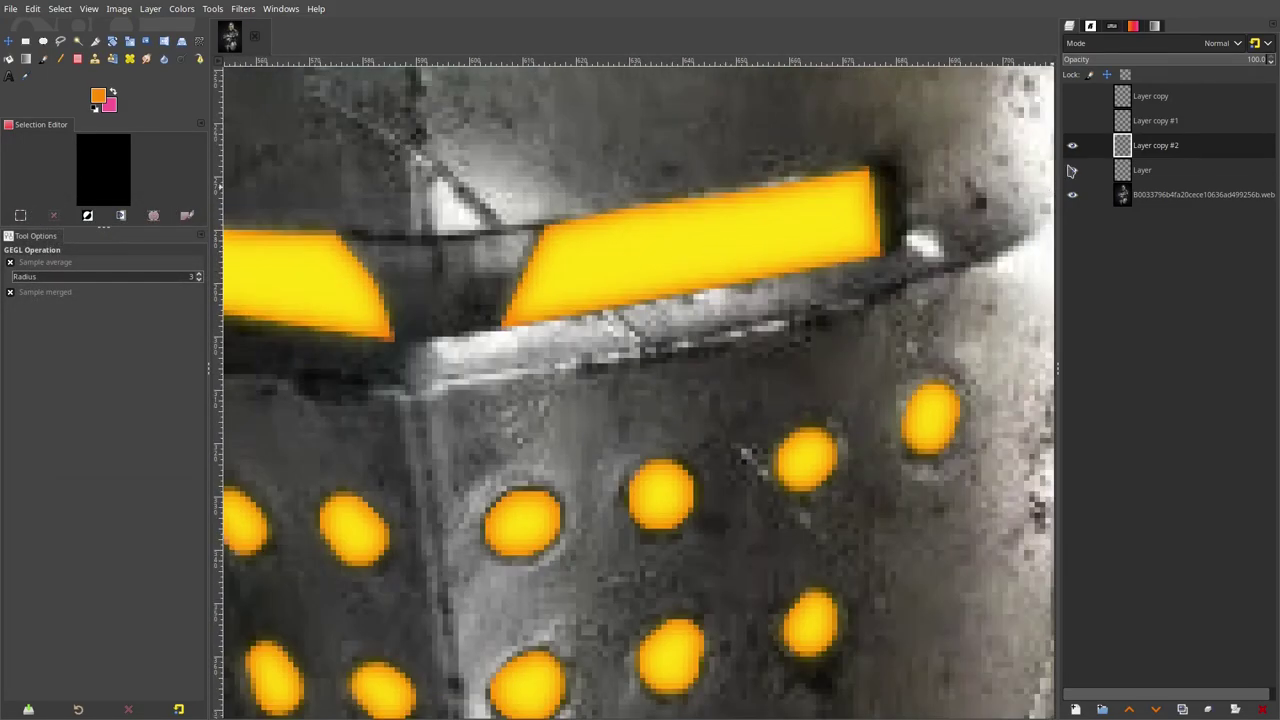
click(1072, 145)
click(1072, 145)
click(1072, 120)
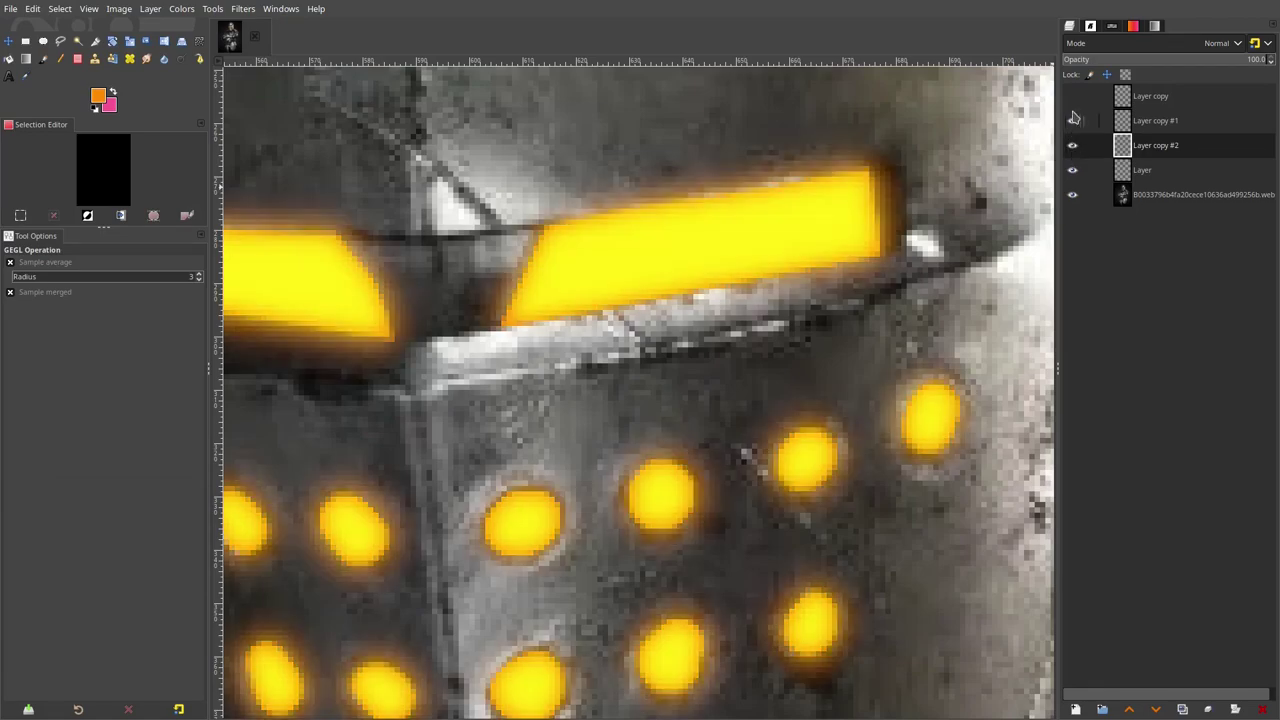
click(1072, 96)
scroll(749, 372, down, 5)
scroll(785, 355, up, 3)
click(1073, 96)
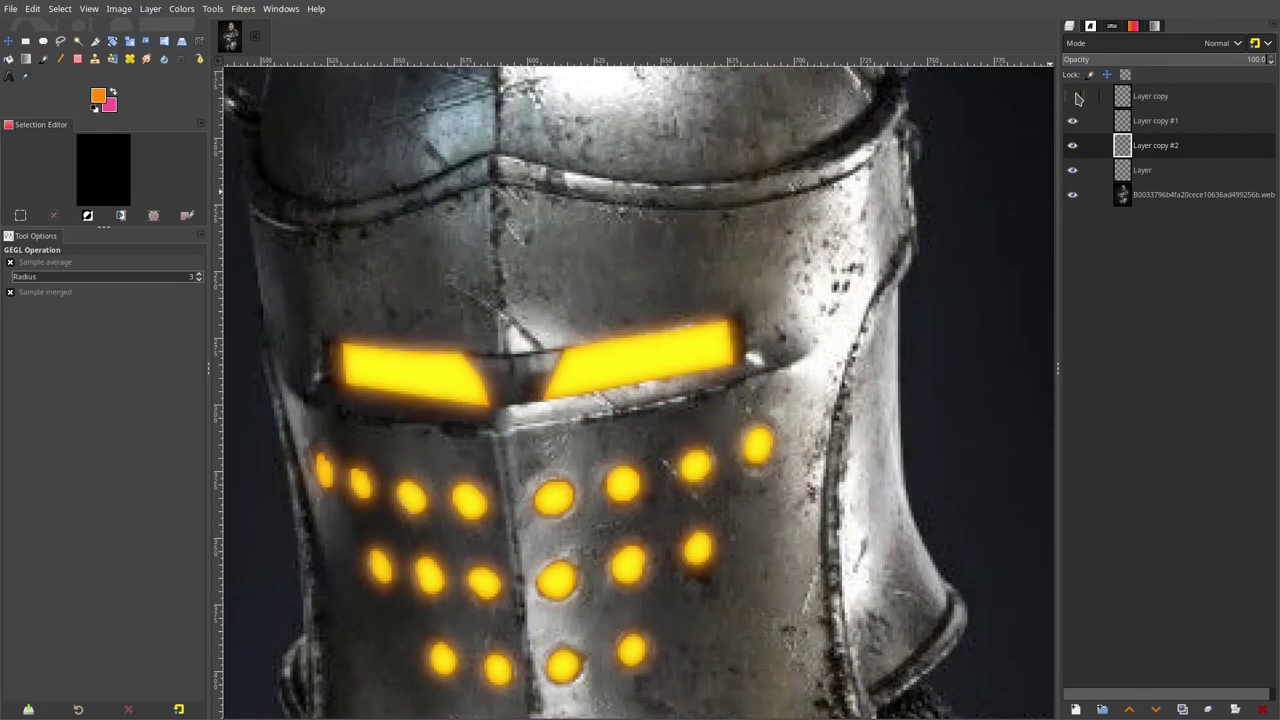
drag(810, 253, 900, 151)
click(1073, 97)
click(1073, 97)
click(1073, 97)
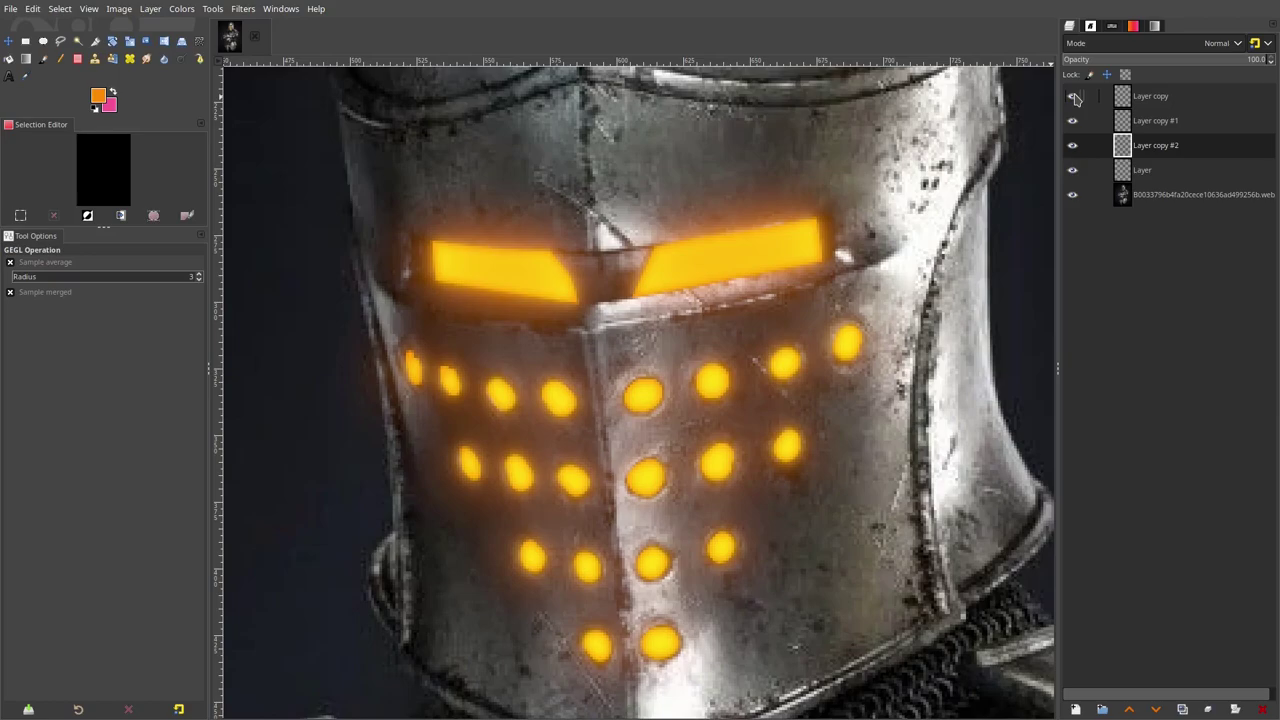
Set the blending mode of the topmost glow layer, Layer copy, to Screen and check the glow on the whole helmet.
click(1155, 99)
click(1133, 48)
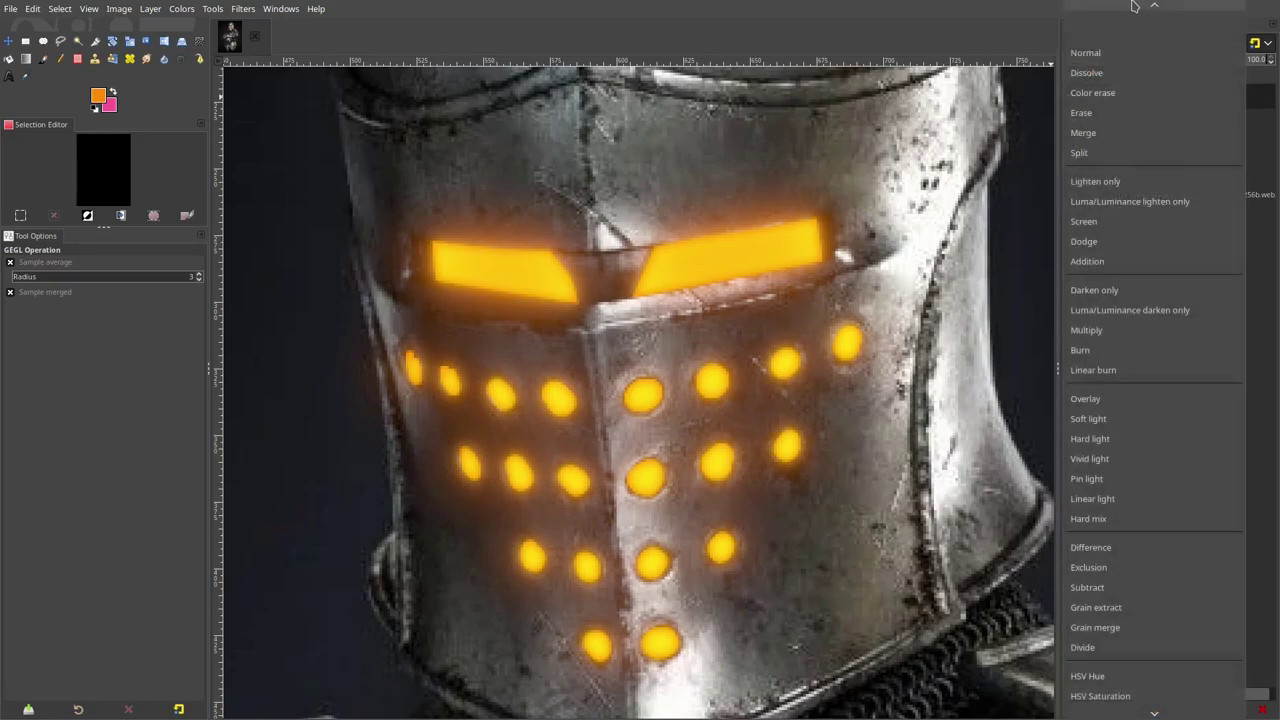
click(1083, 214)
drag(830, 321, 812, 244)
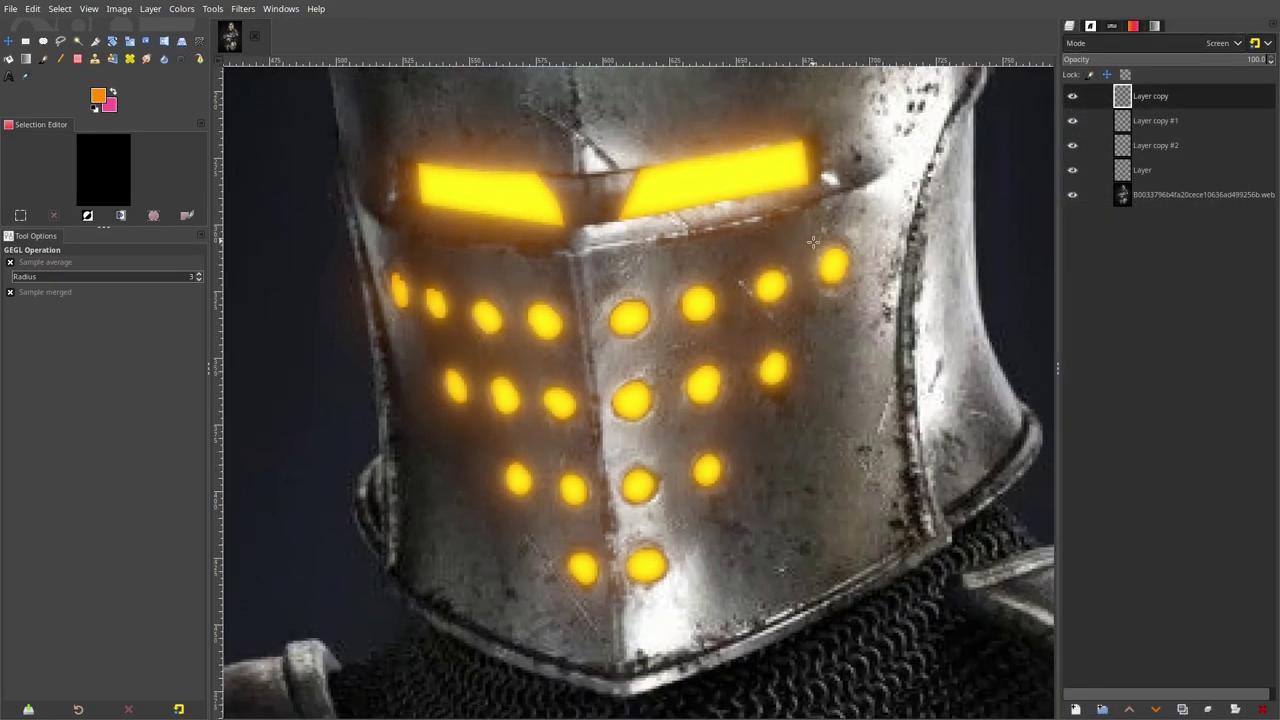
scroll(805, 270, down, 8)
scroll(800, 295, up, 4)
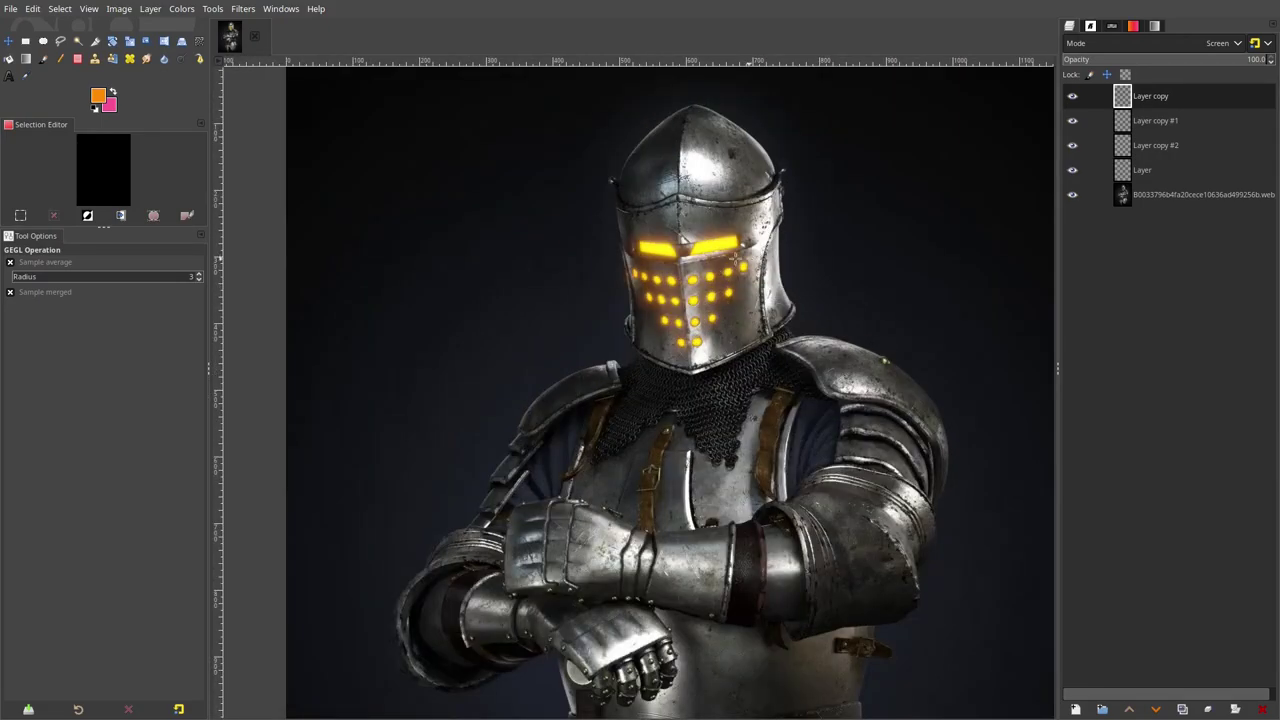
scroll(734, 259, up, 2)
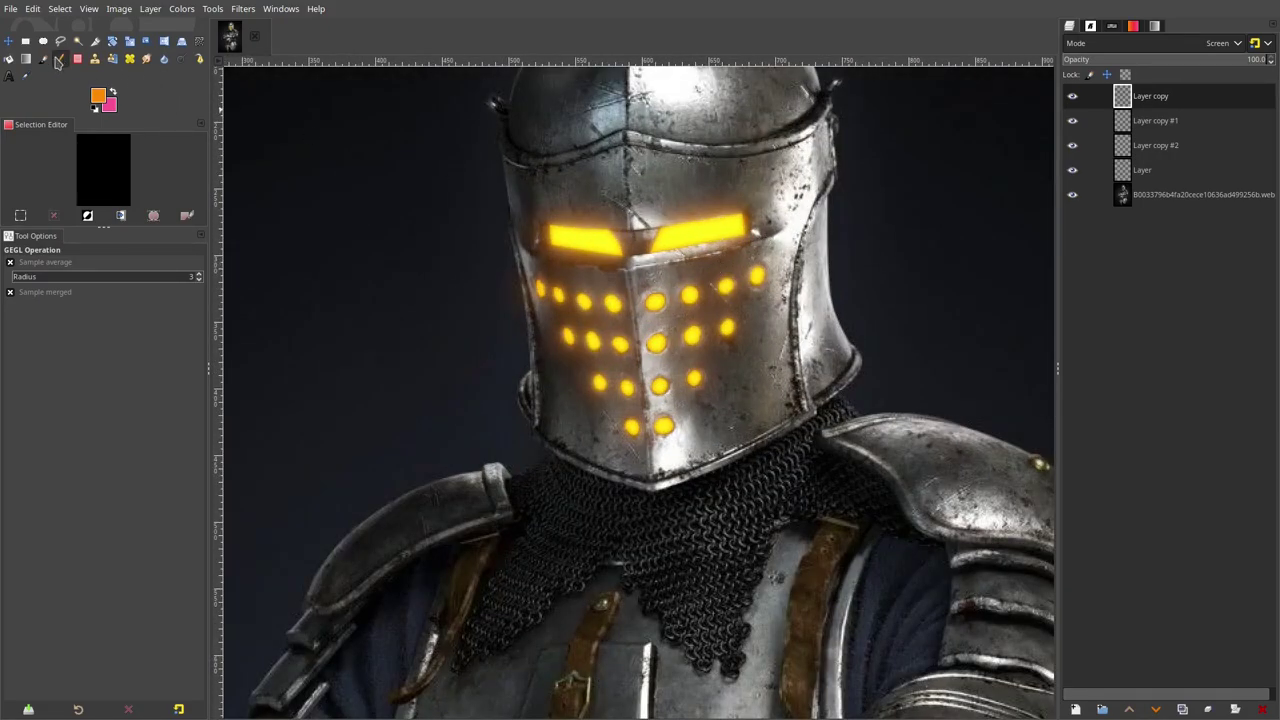
Set up the Paintbrush with the soft Hardness 025 brush at a size of 757.
click(43, 58)
scroll(716, 308, down, 6)
scroll(736, 311, up, 2)
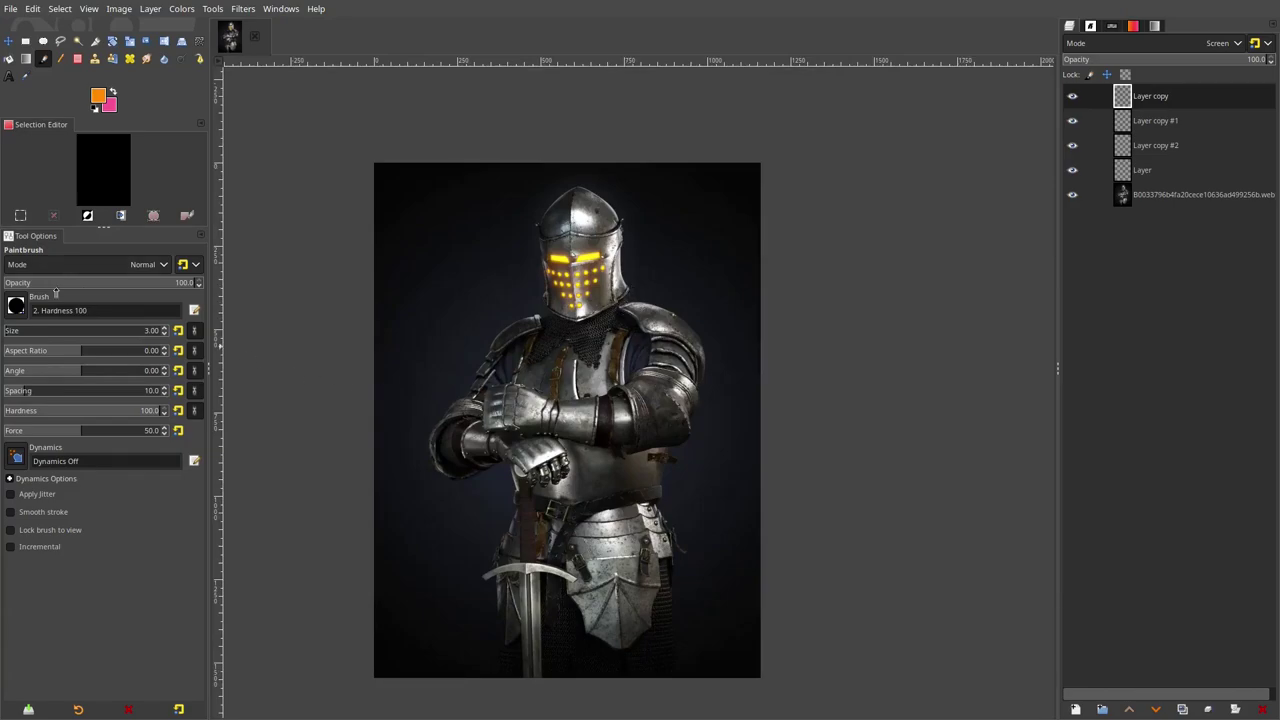
click(77, 340)
click(16, 306)
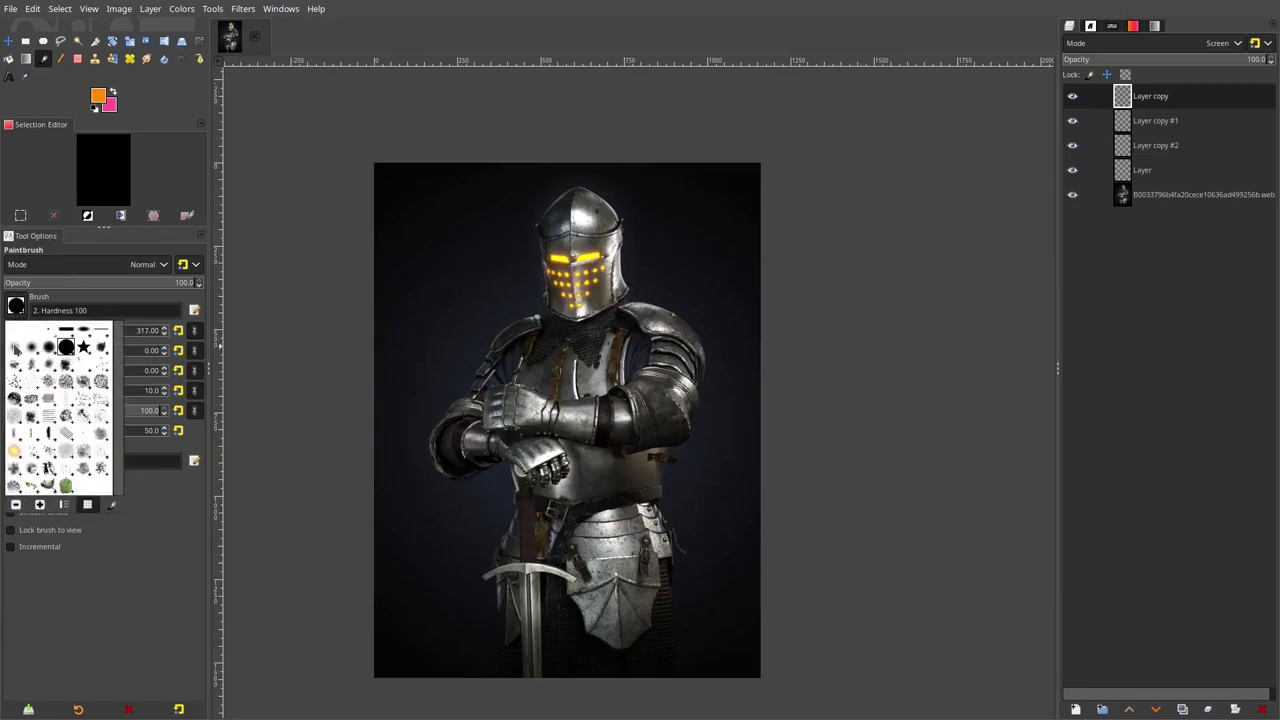
click(14, 346)
drag(92, 331, 136, 332)
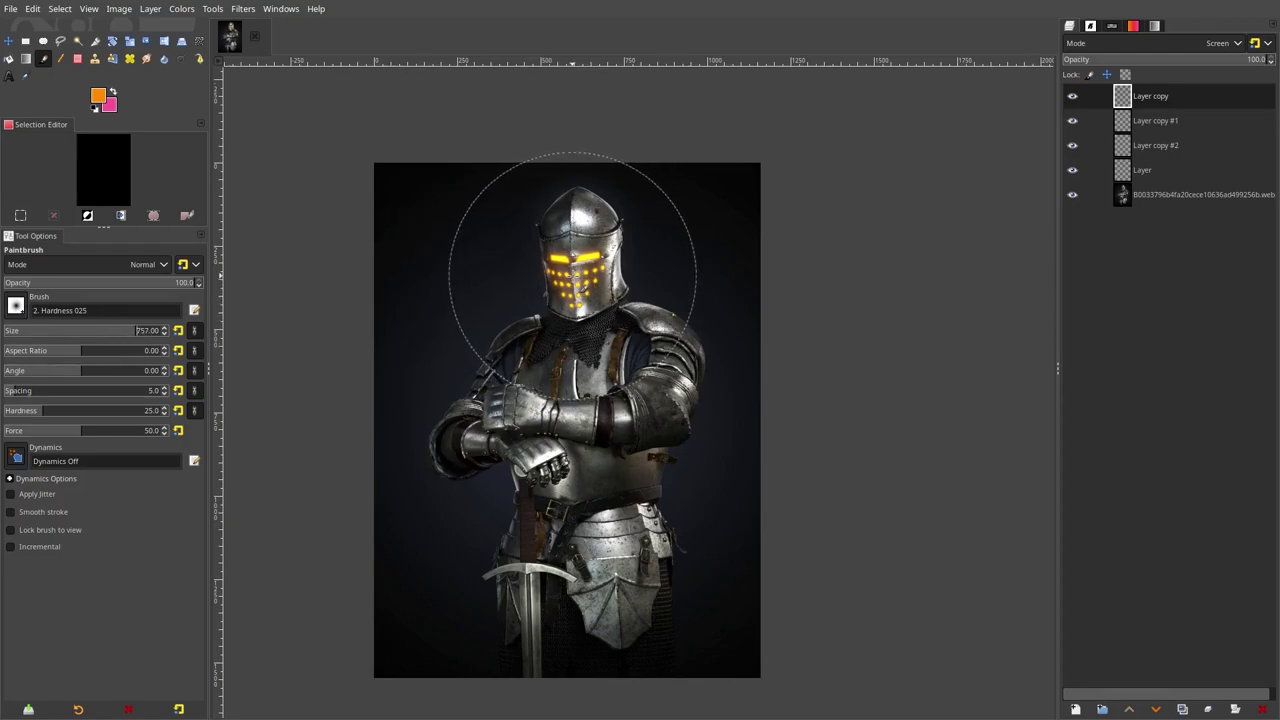
Try a large soft orange dab over the helmet directly on the Layer copy glow layer, and undo it.
click(572, 276)
scroll(579, 266, up, 2)
key(ctrl+z)
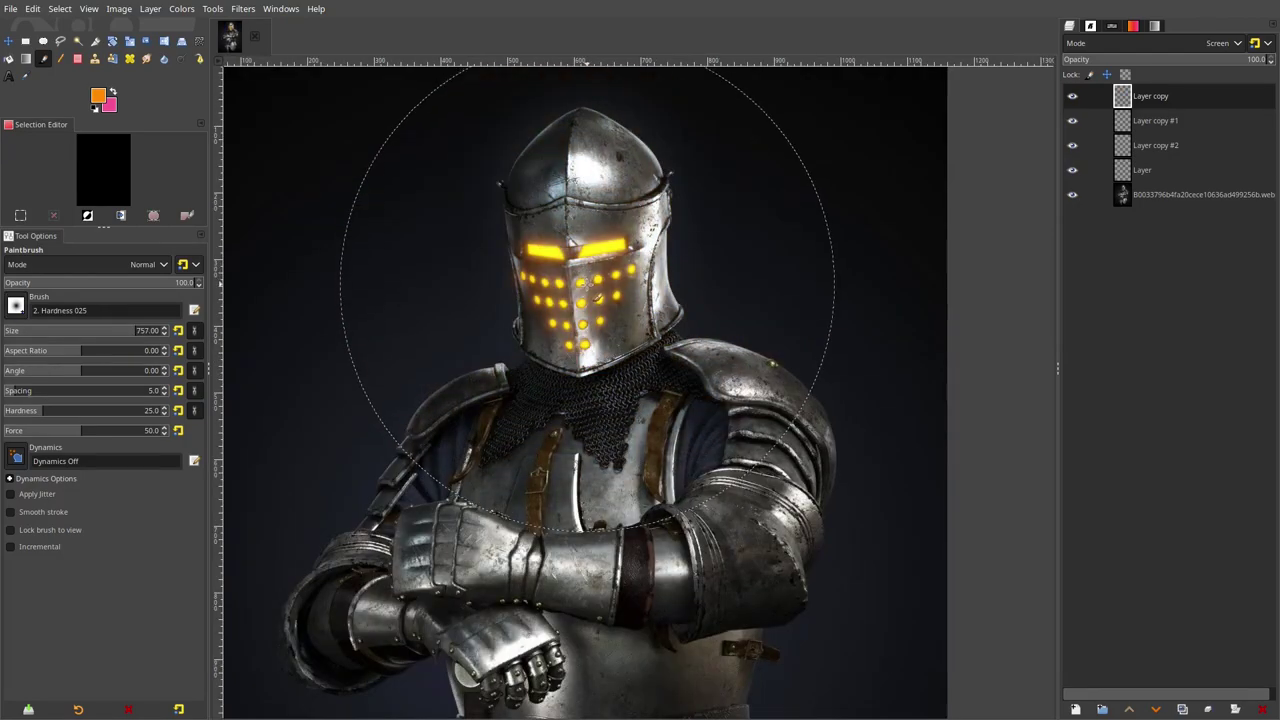
click(581, 285)
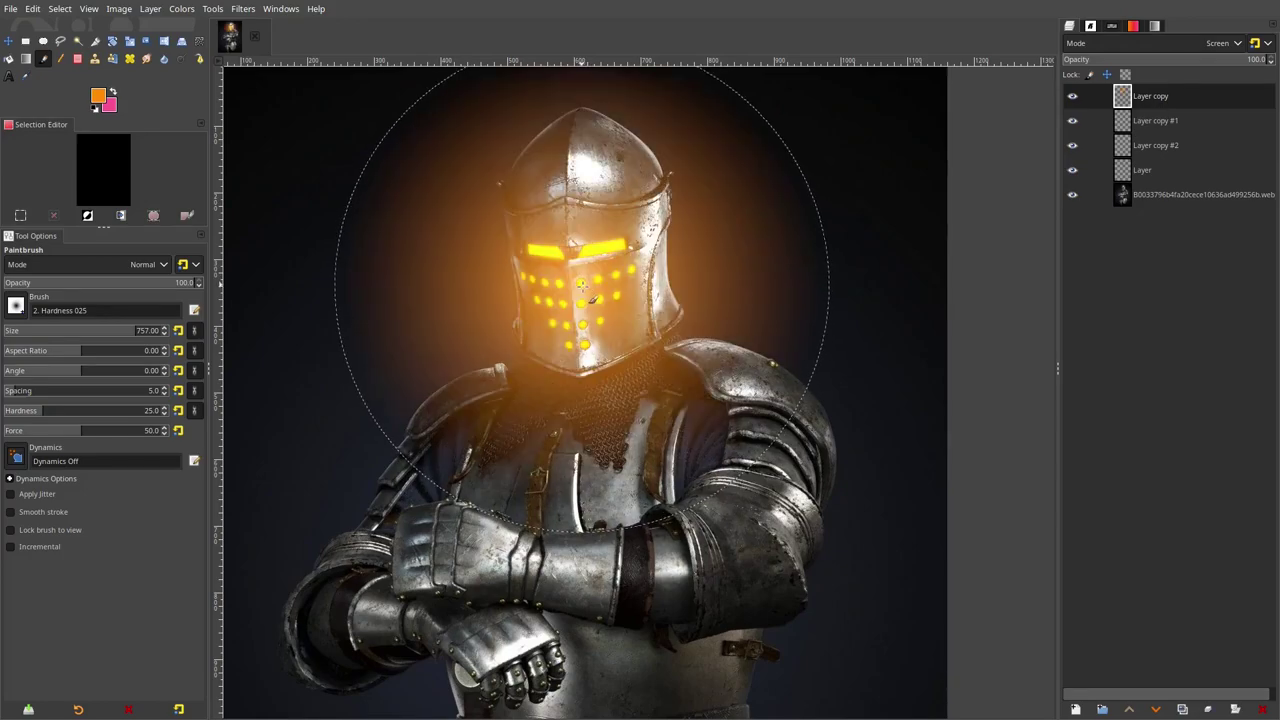
click(1161, 47)
click(1060, 113)
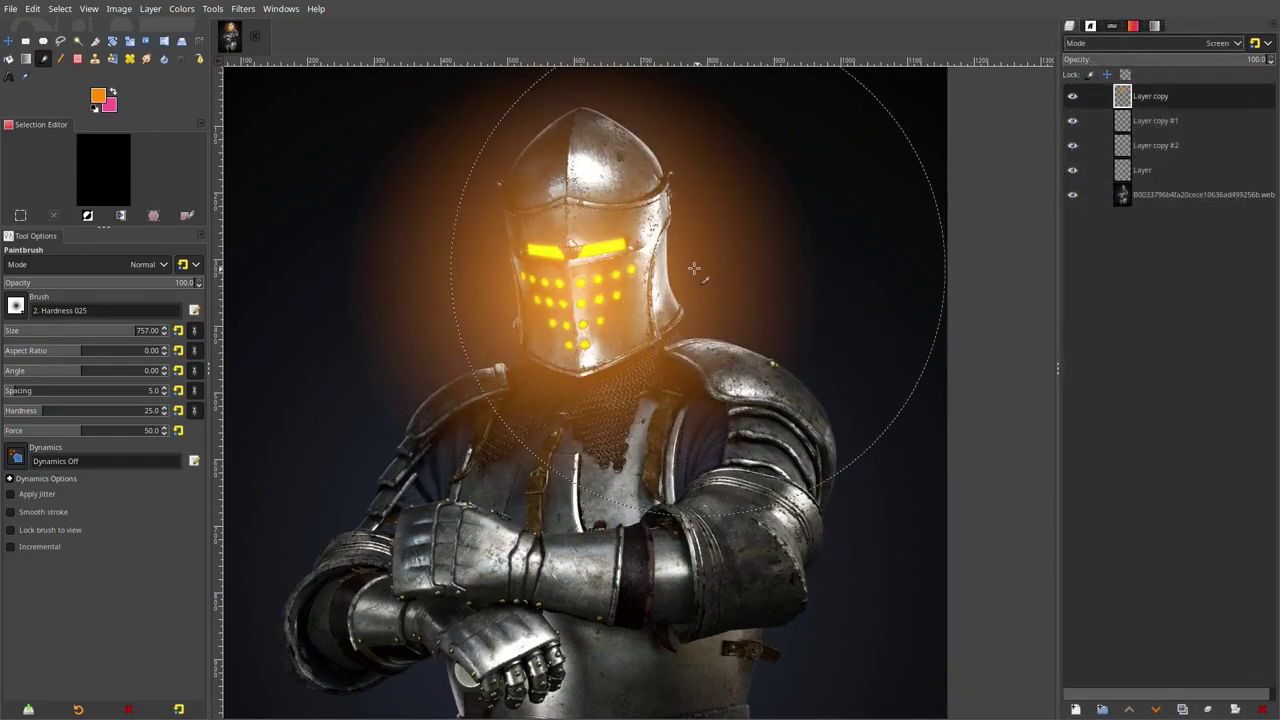
key(ctrl+z)
Add a new layer above the glow layers and paint one large soft orange dab centred on the helmet.
click(1076, 709)
click(1152, 682)
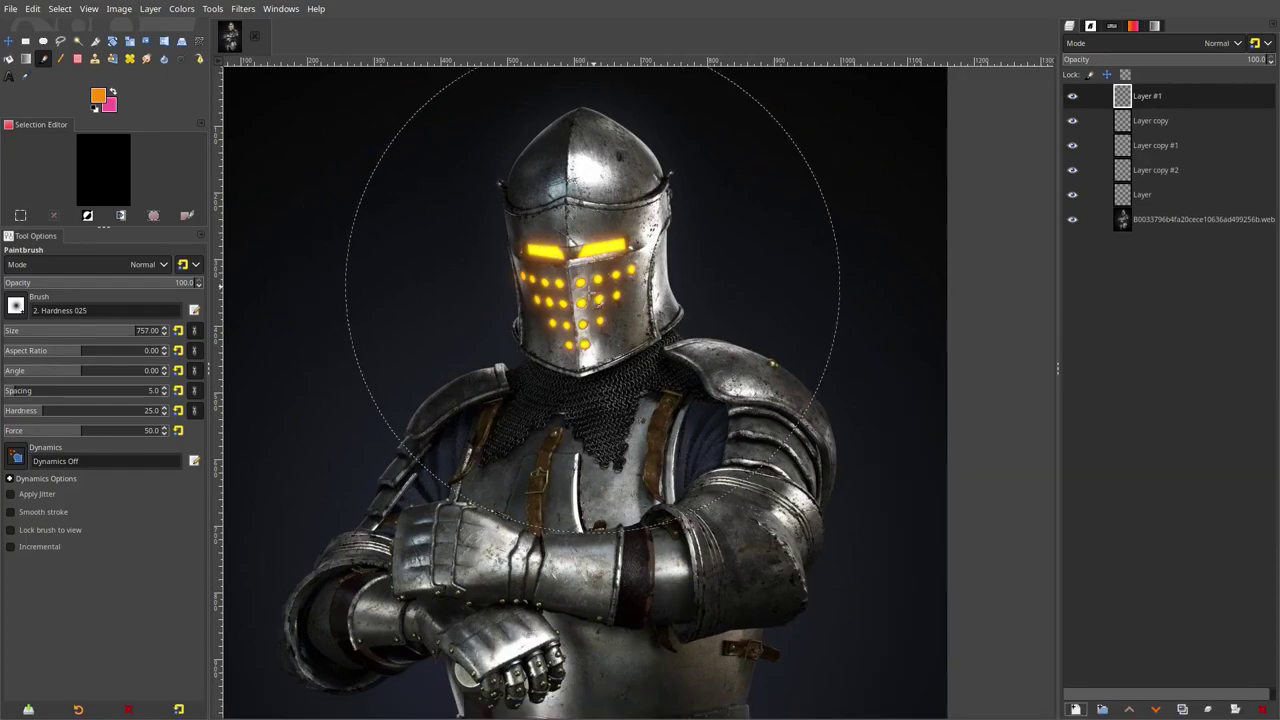
click(592, 298)
Set the new dab layer's blending mode to Screen and lower its opacity to 17 for a faint halo.
click(1163, 44)
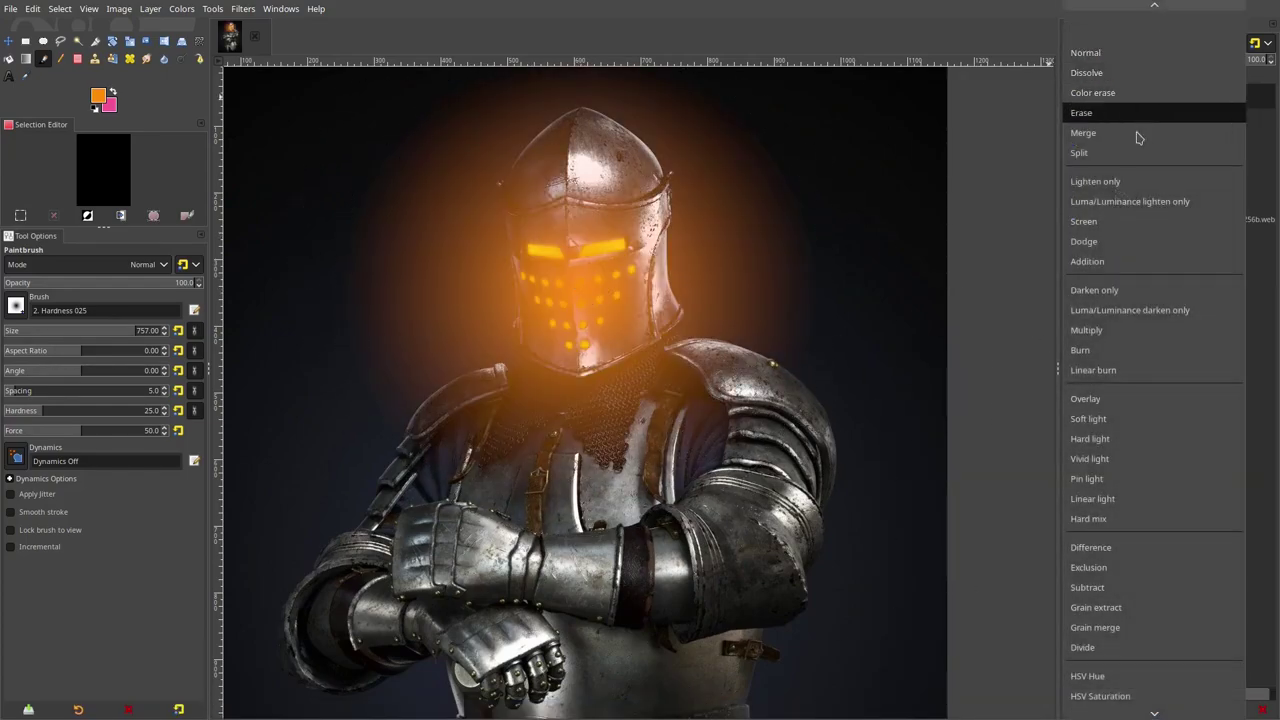
click(1090, 221)
click(1117, 59)
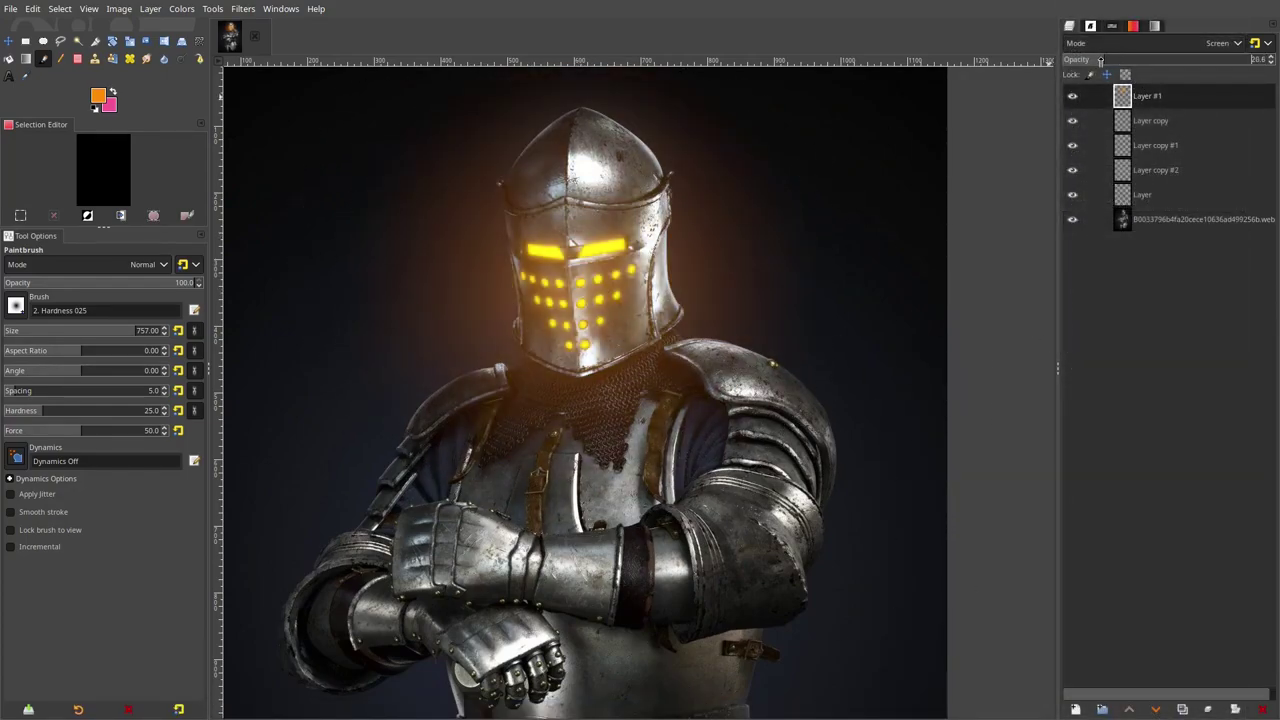
drag(1100, 59, 1097, 59)
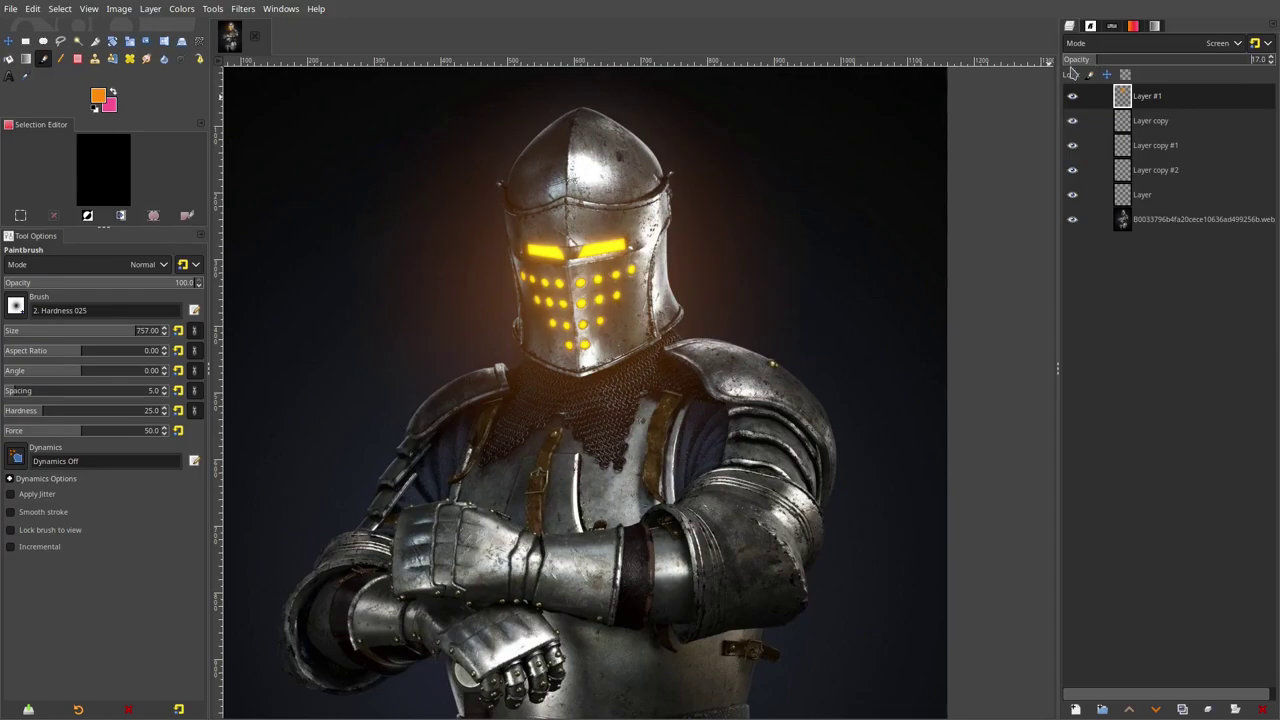
scroll(736, 366, down, 4)
scroll(736, 366, up, 3)
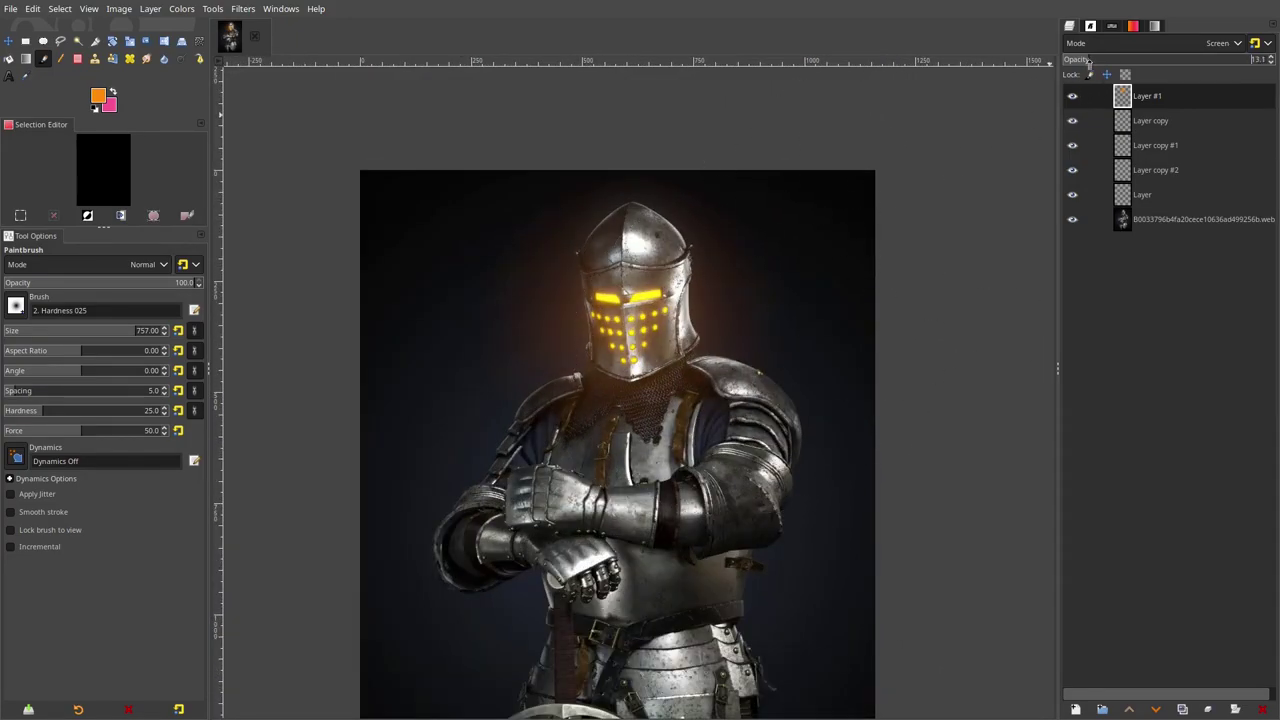